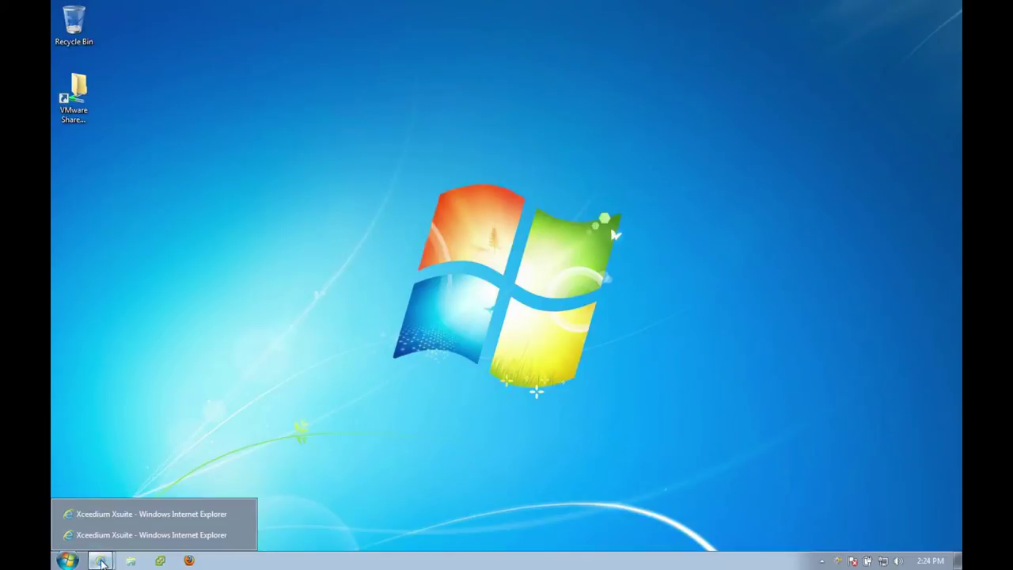
Bring up the Xsuite browser window and maximize it.
{"action": "left_click", "coordinate": [103, 509]}
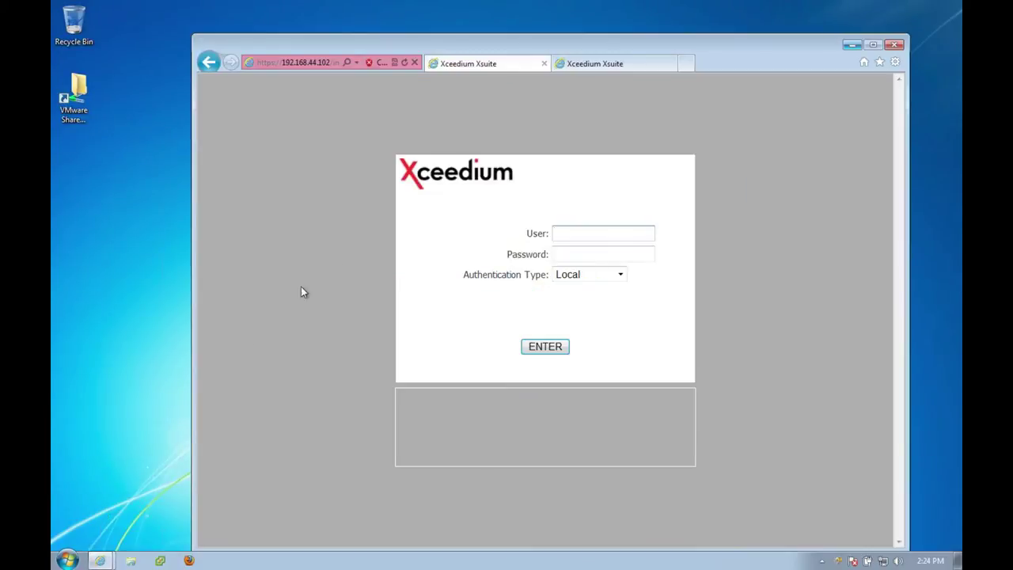
{"action": "left_click_drag", "start_coordinate": [311, 45], "coordinate": [305, 21]}
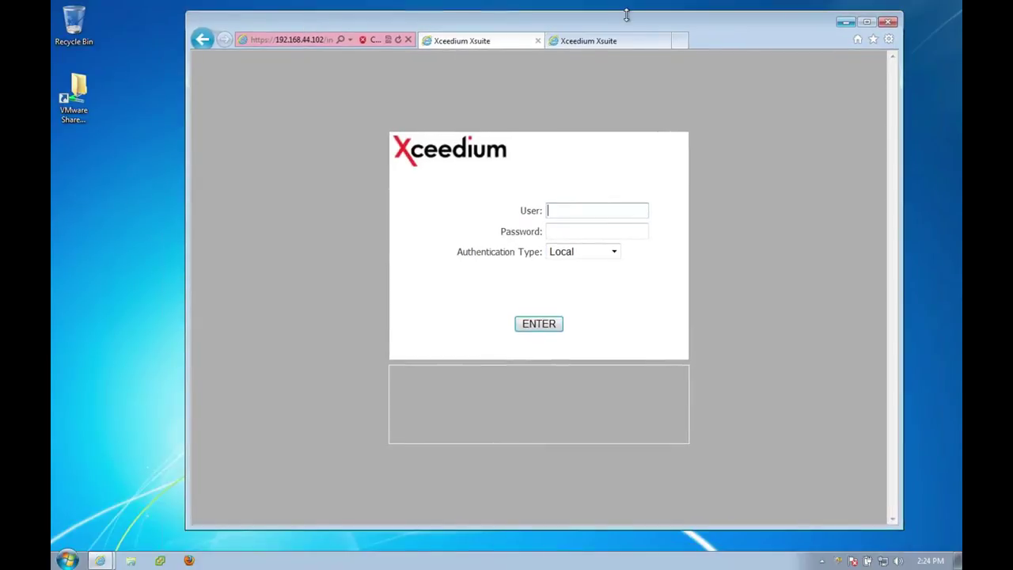
{"action": "left_click", "coordinate": [866, 24]}
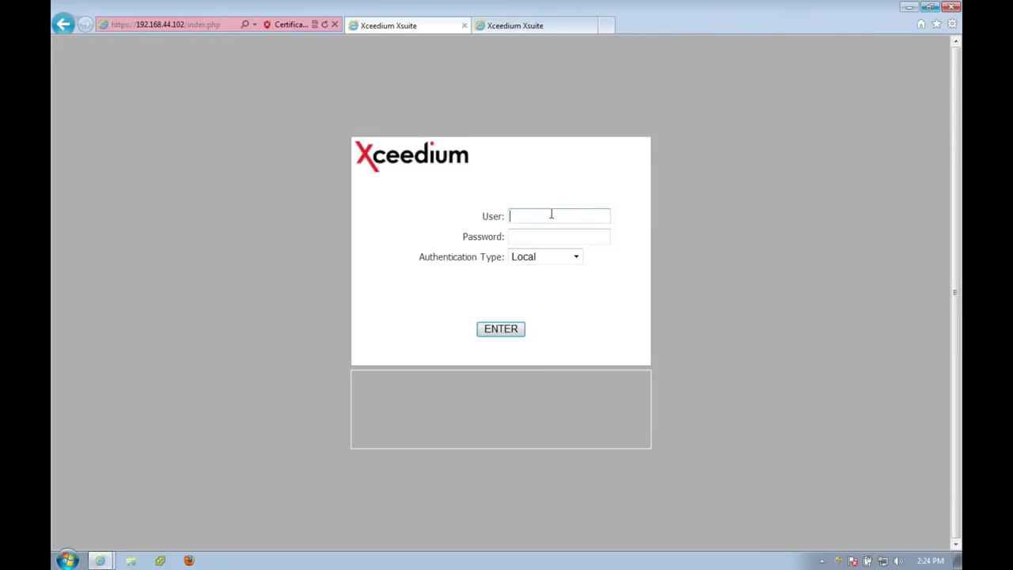
Log in with Local authentication, entering the account's user name and password.
{"action": "left_click", "coordinate": [577, 258]}
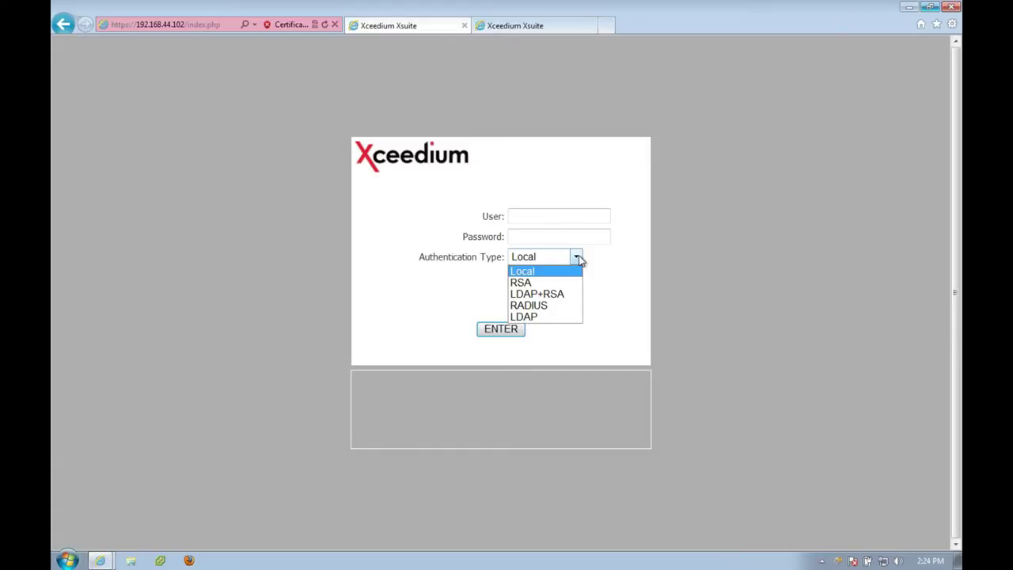
{"action": "left_click", "coordinate": [519, 272]}
{"action": "left_click", "coordinate": [520, 215]}
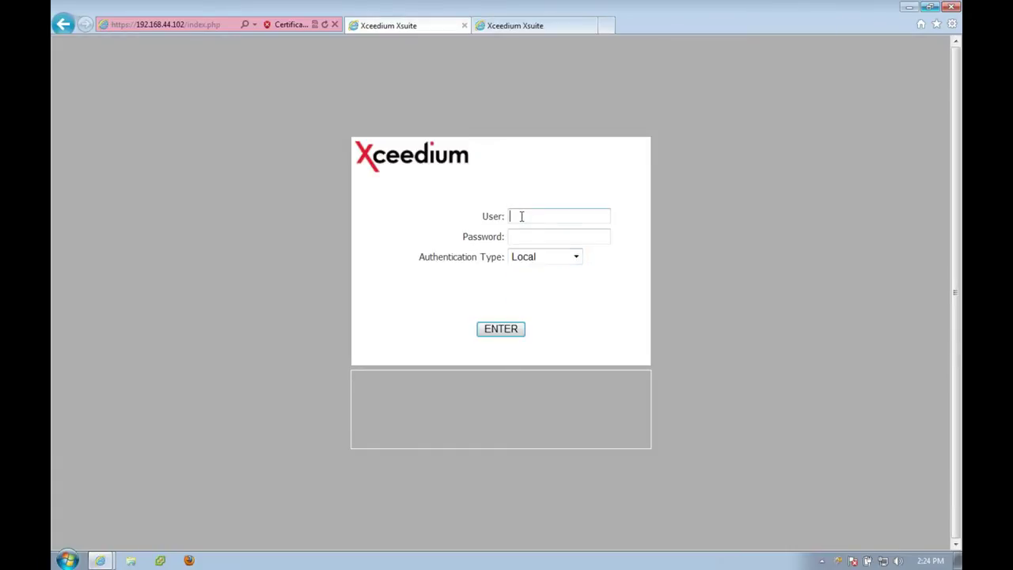
{"action": "type", "text": "shawn"}
{"action": "key", "text": "Tab"}
{"action": "type", "text": "••••••••••"}
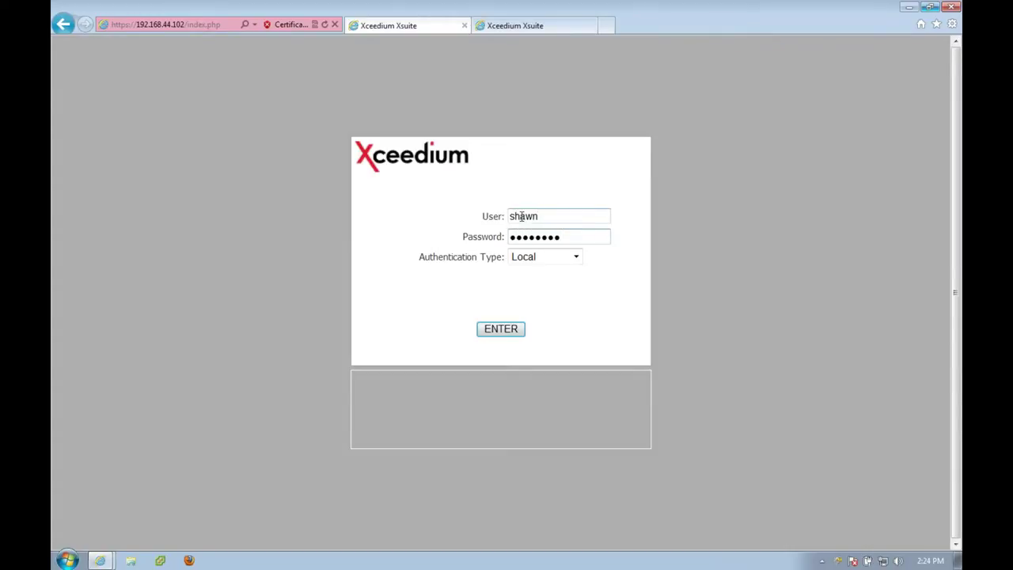
{"action": "left_click", "coordinate": [502, 328]}
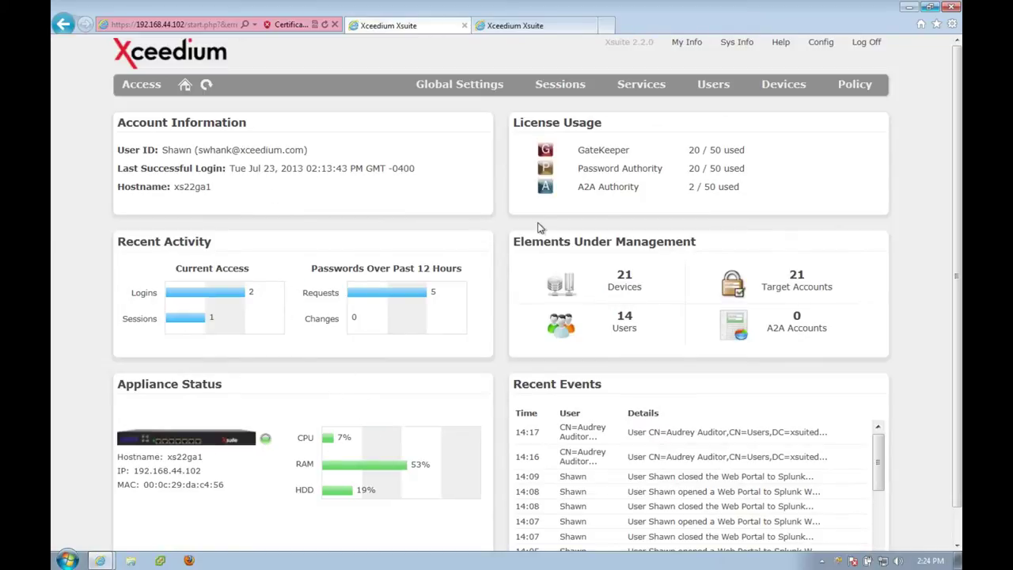
Scroll the dashboard, then go to the Access page listing the VMware devices.
{"action": "scroll", "coordinate": [563, 285], "scroll_direction": "down", "scroll_amount": 1}
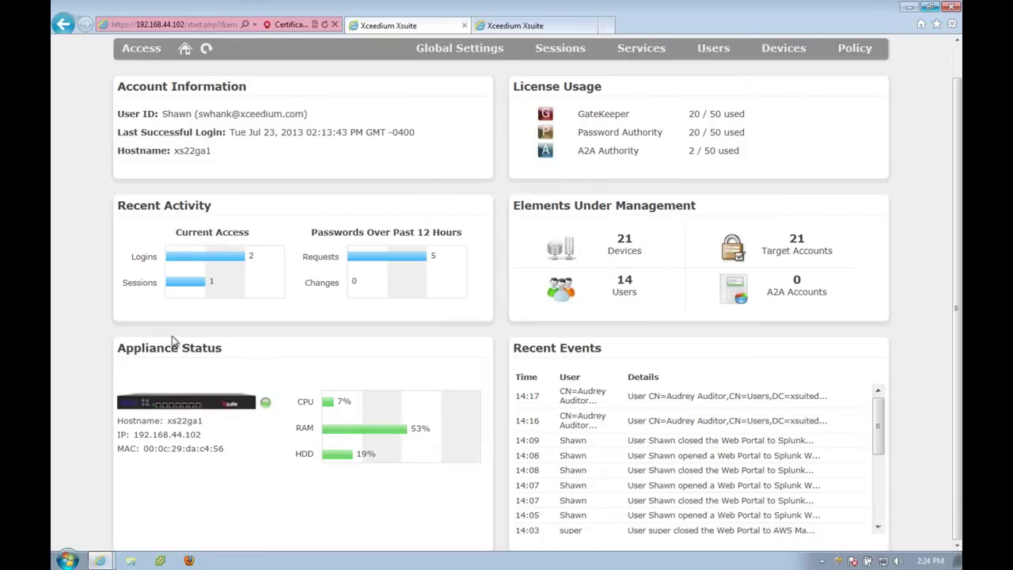
{"action": "left_click", "coordinate": [129, 51]}
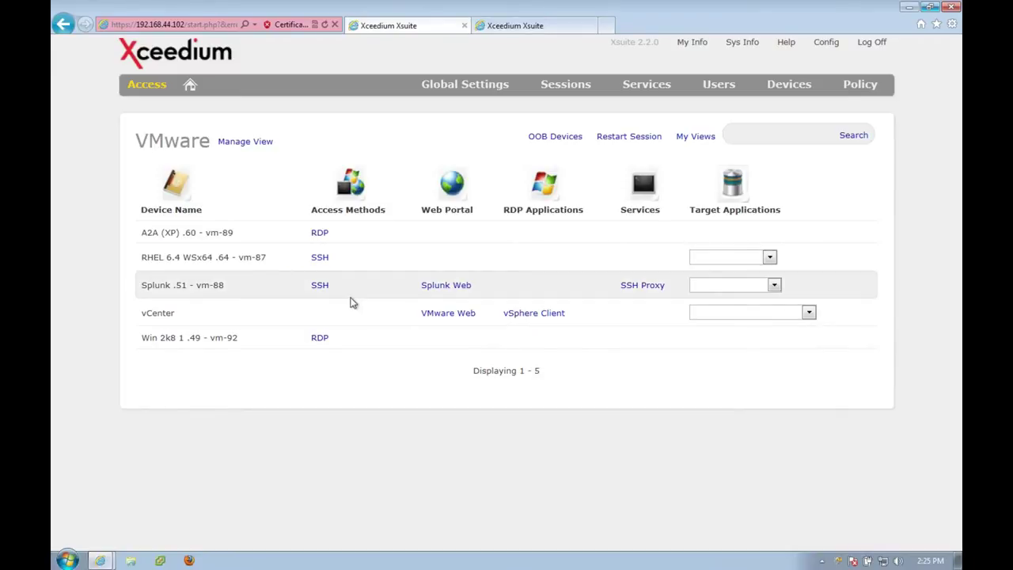
Launch RDP to Win 2k8 1.49 - vm-92 and clear the Shutdown Event Tracker.
{"action": "left_click", "coordinate": [320, 338]}
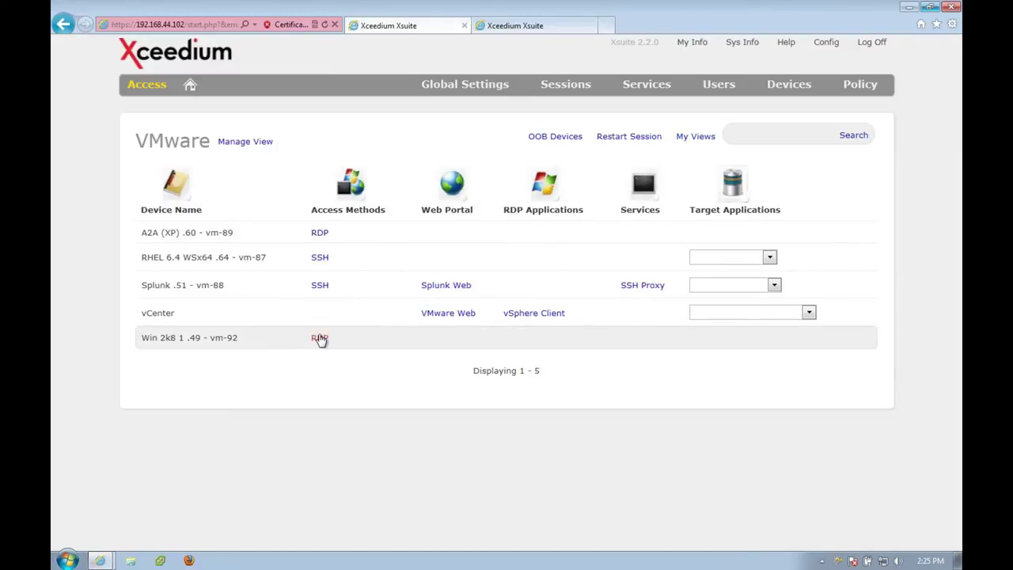
{"action": "left_click", "coordinate": [320, 338]}
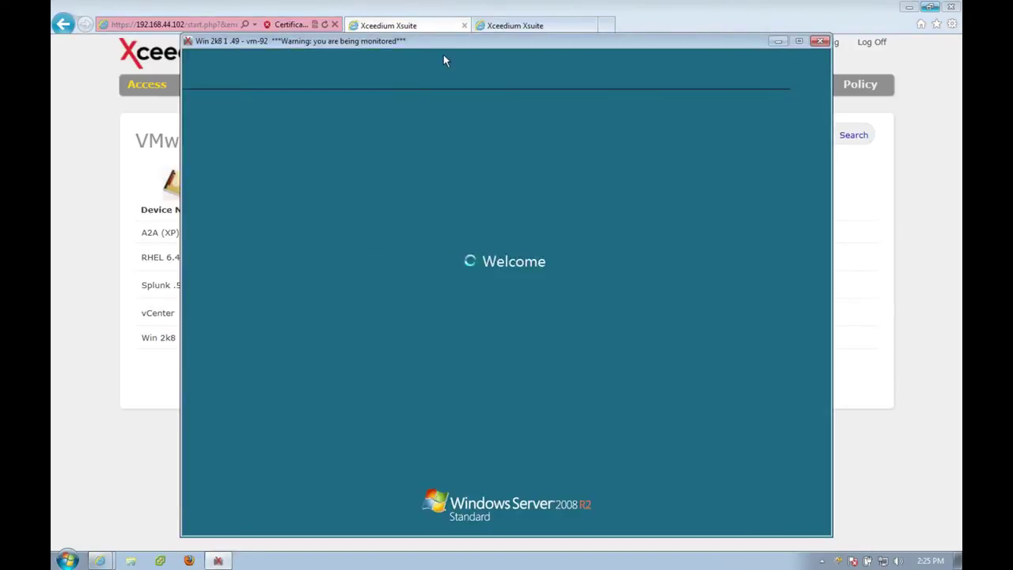
{"action": "left_click_drag", "start_coordinate": [446, 42], "coordinate": [453, 42]}
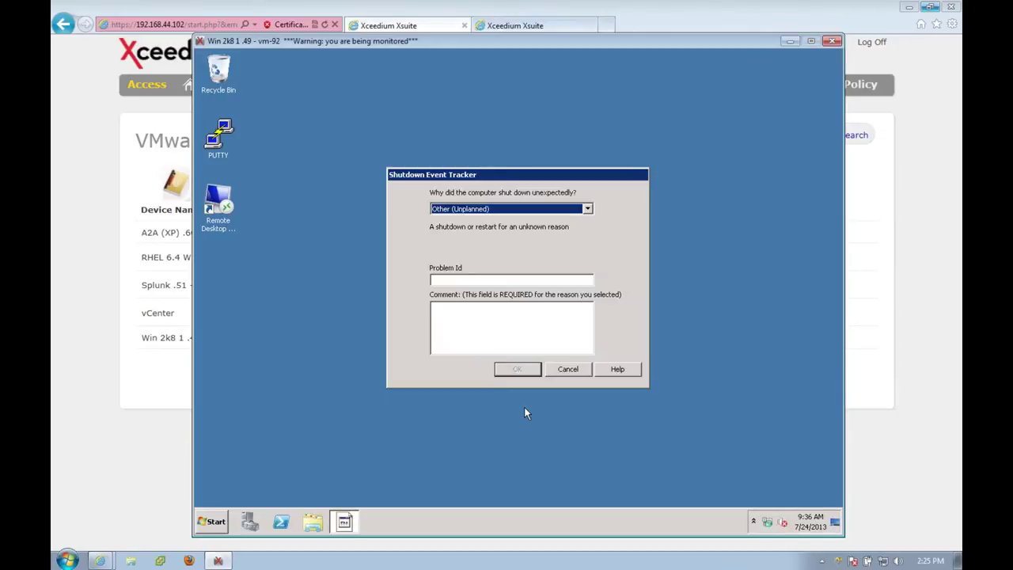
{"action": "left_click", "coordinate": [506, 314]}
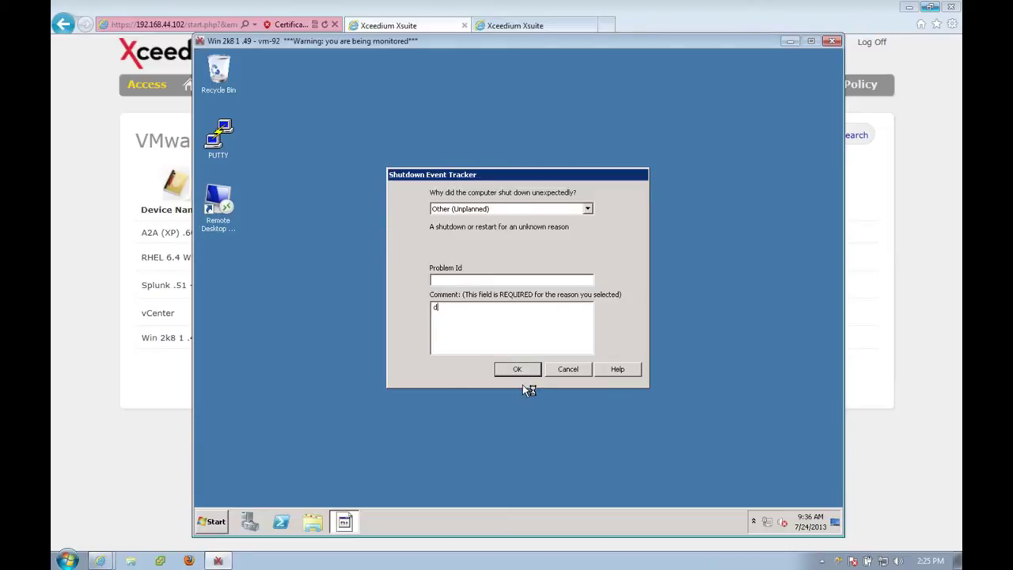
{"action": "left_click", "coordinate": [520, 369]}
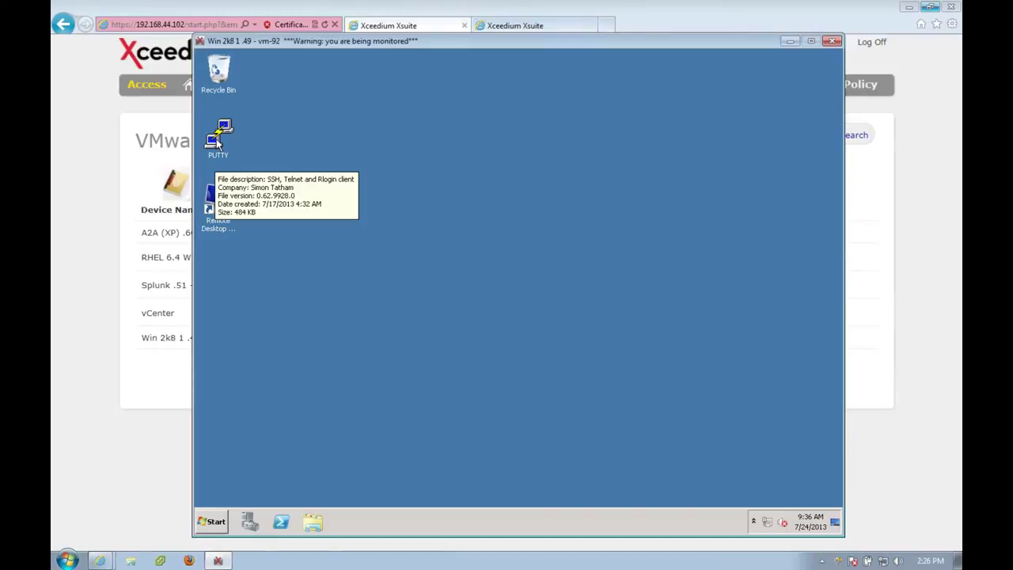
Open Command Prompt on the remote server and try ifconfig, which fails.
{"action": "left_click", "coordinate": [211, 525]}
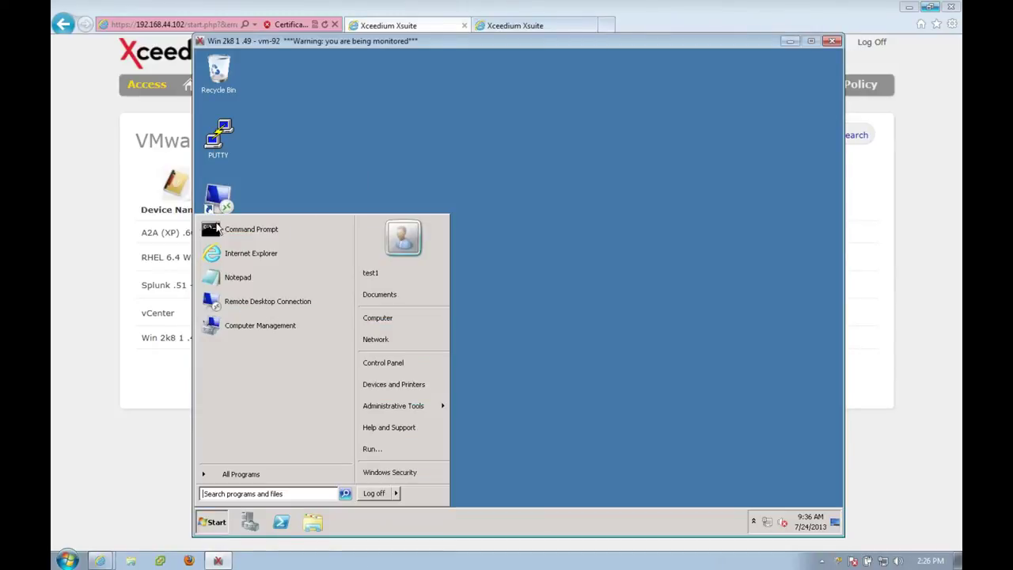
{"action": "left_click", "coordinate": [248, 229]}
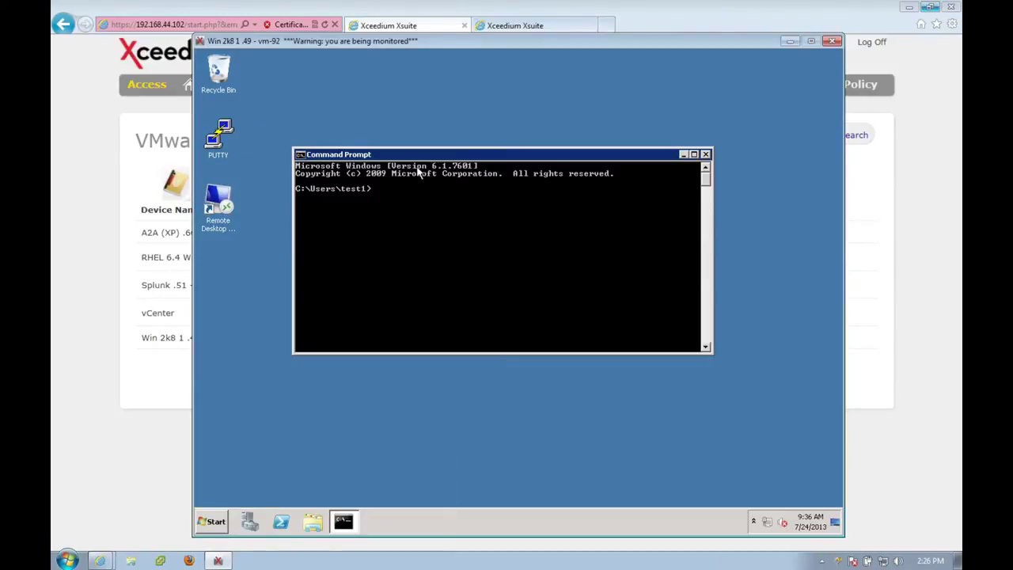
{"action": "type", "text": "ifconfig"}
{"action": "key", "text": "Return"}
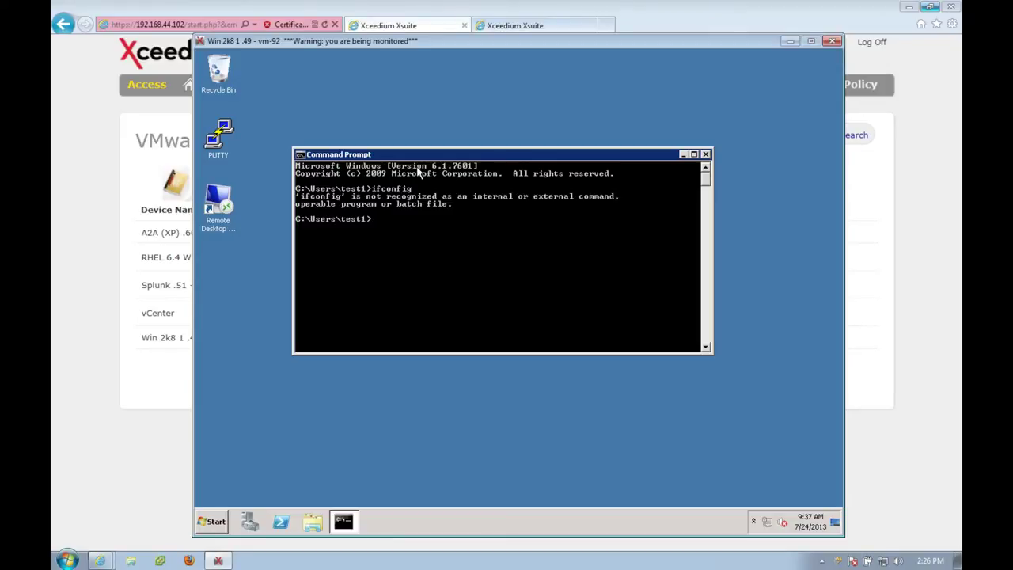
Run ipconfig to show IPv4 address 192.168.44.49, then launch PuTTY.
{"action": "type", "text": "ipconfig"}
{"action": "key", "text": "Return"}
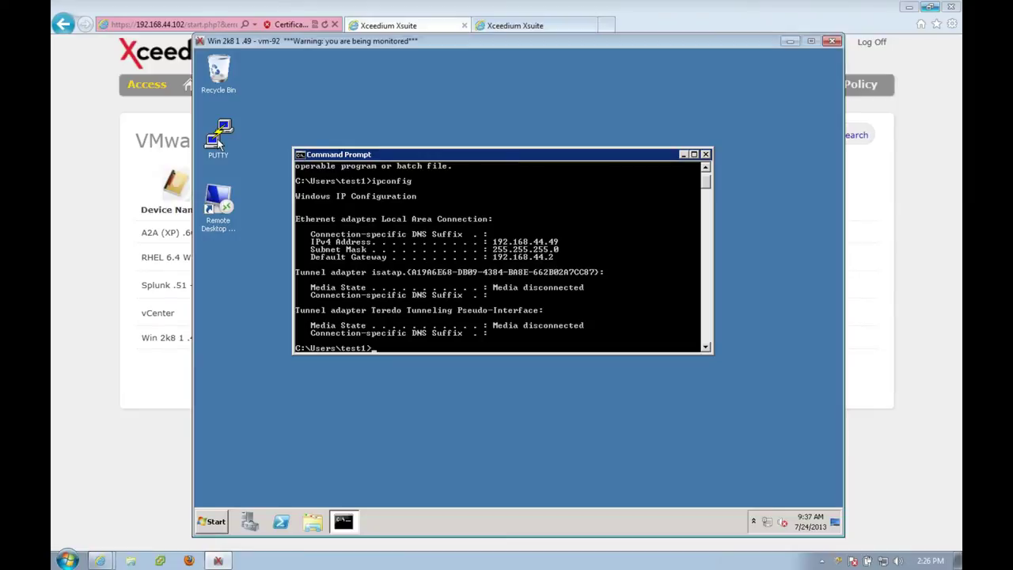
{"action": "left_click", "coordinate": [228, 141]}
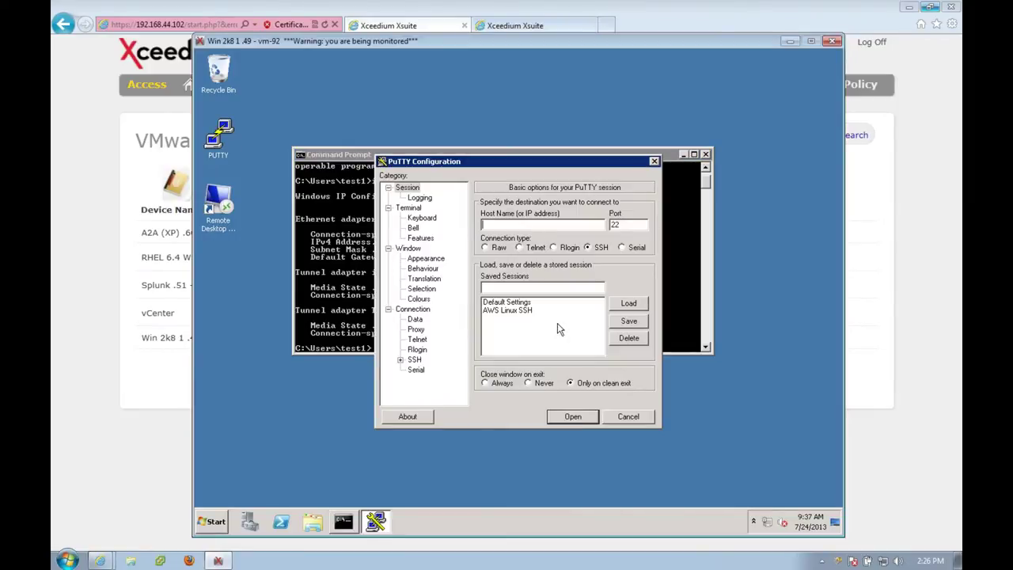
Load the AWS Linux SSH saved session and open the connection to 10.0.2.84.
{"action": "left_click", "coordinate": [516, 310]}
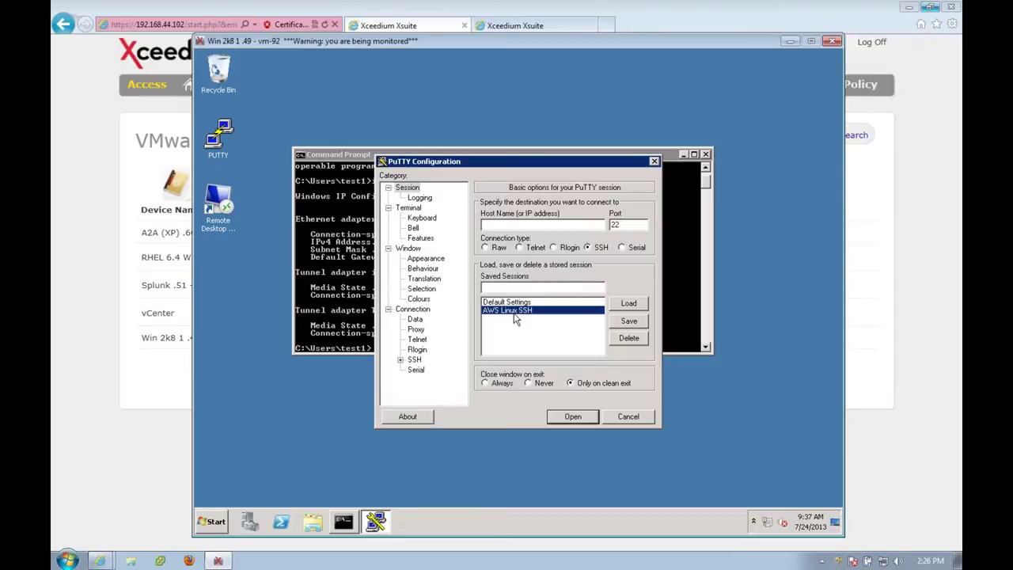
{"action": "left_click", "coordinate": [627, 303]}
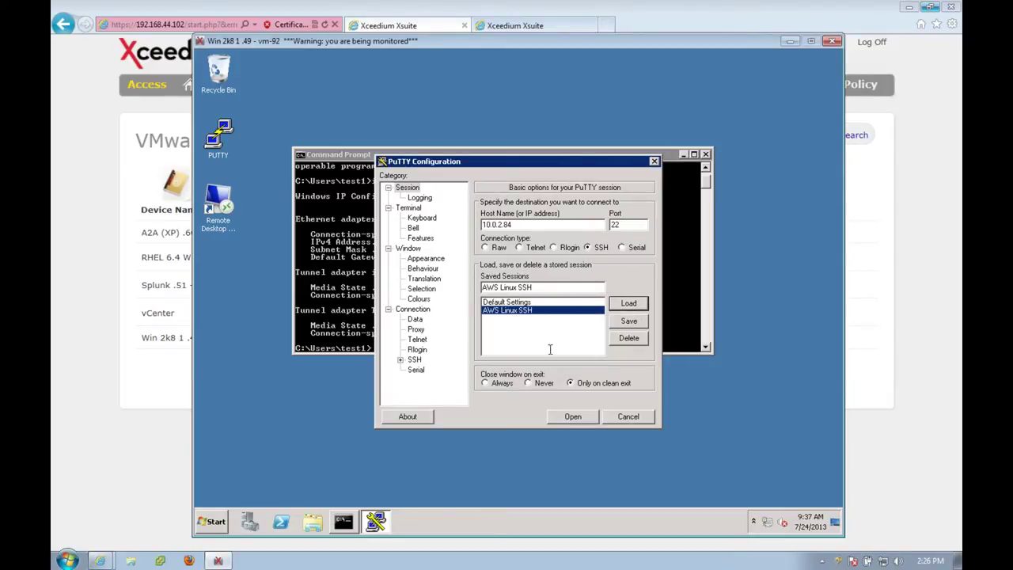
{"action": "left_click", "coordinate": [574, 417]}
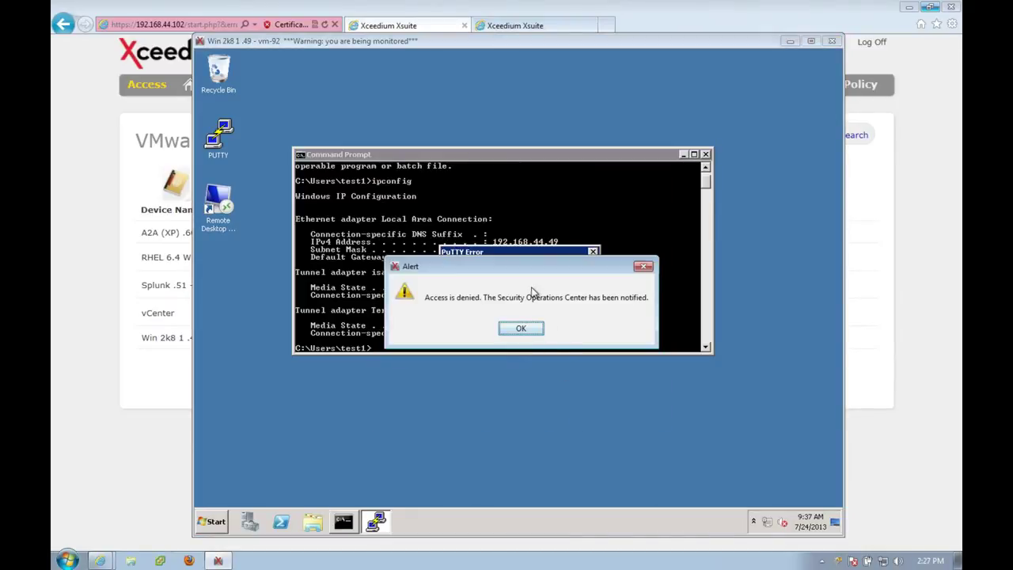
Dismiss the access-denied alert and the PuTTY connection error.
{"action": "left_click_drag", "start_coordinate": [517, 266], "coordinate": [509, 356]}
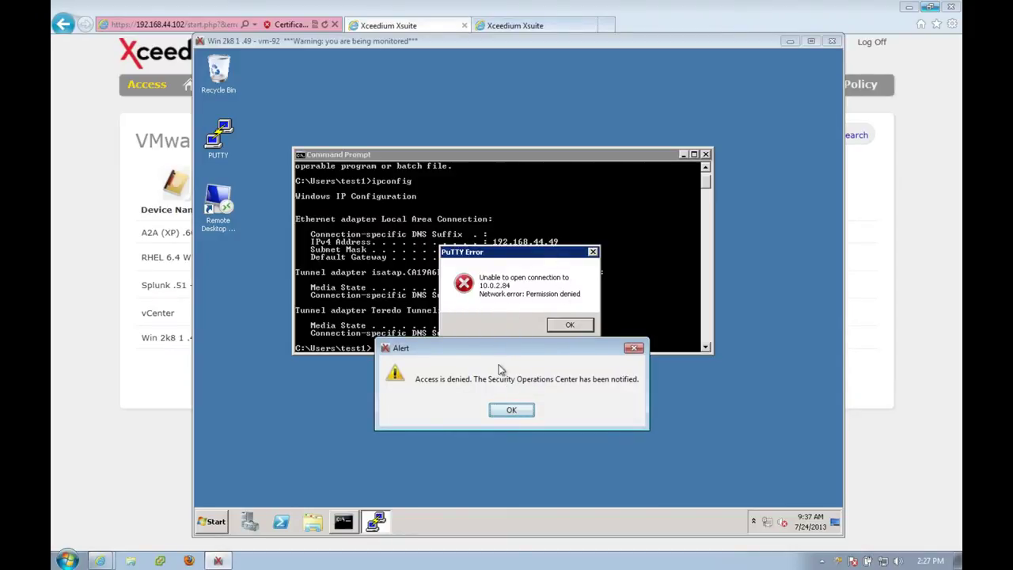
{"action": "left_click_drag", "start_coordinate": [491, 349], "coordinate": [491, 264]}
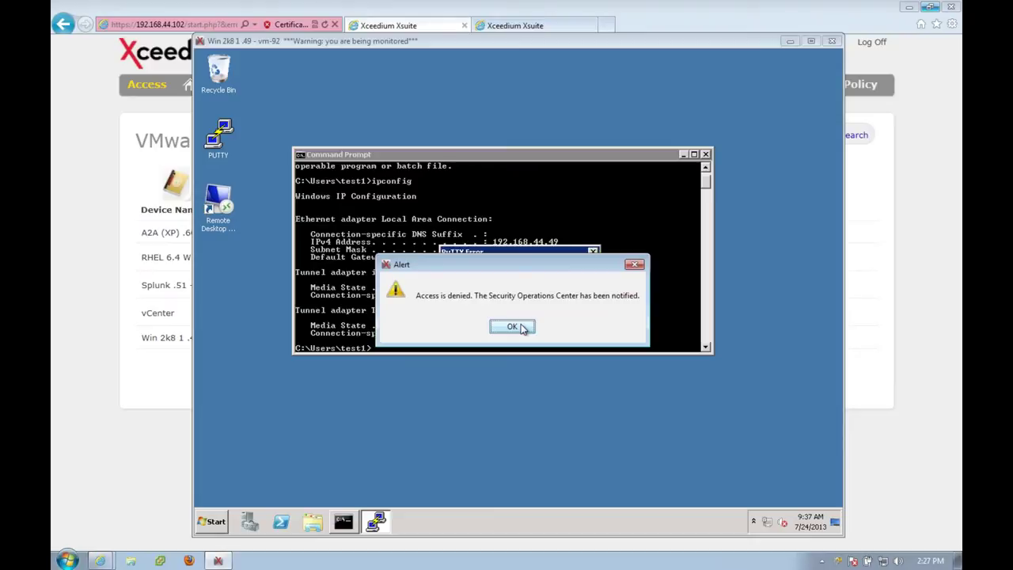
{"action": "left_click", "coordinate": [520, 327]}
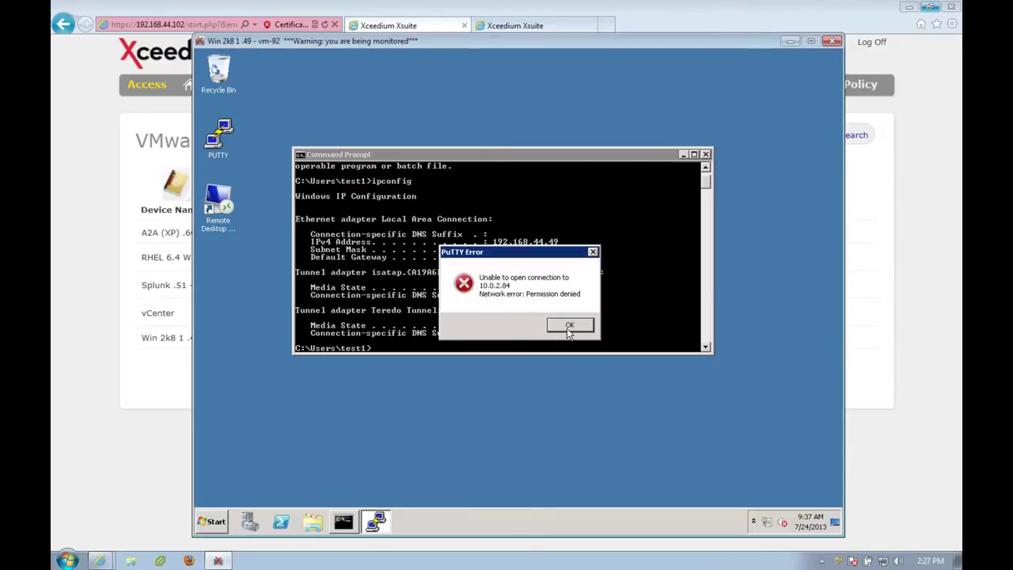
{"action": "left_click", "coordinate": [569, 327]}
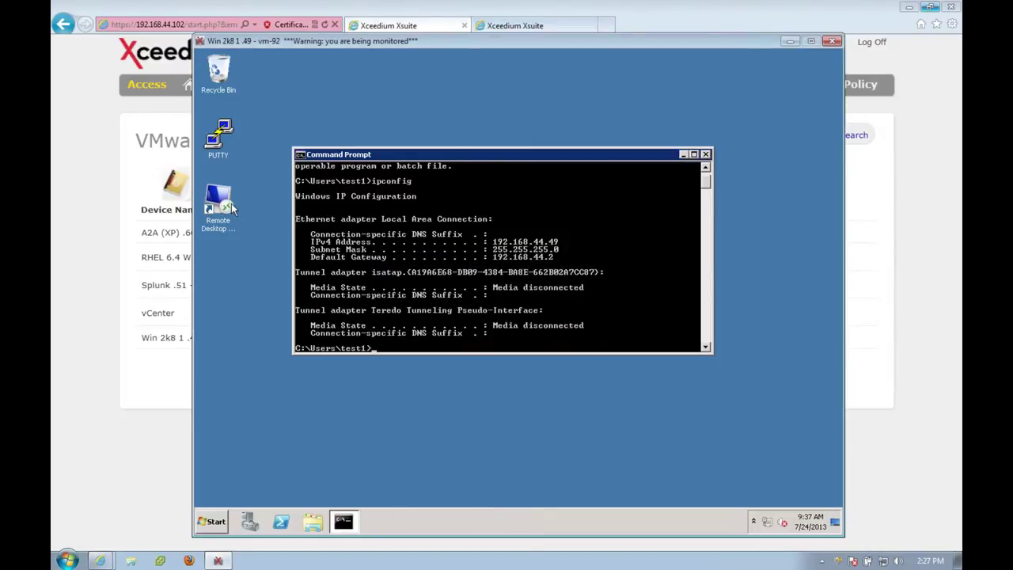
{"action": "left_click_drag", "start_coordinate": [377, 154], "coordinate": [426, 92]}
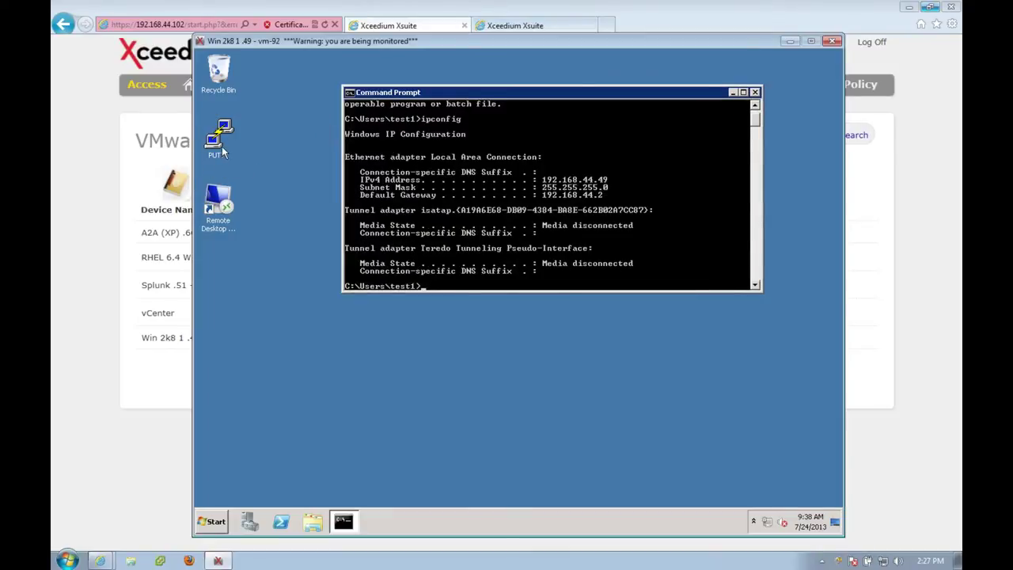
Start Remote Desktop Connection and connect to 192.168.44.10.
{"action": "mouse_move", "coordinate": [266, 51]}
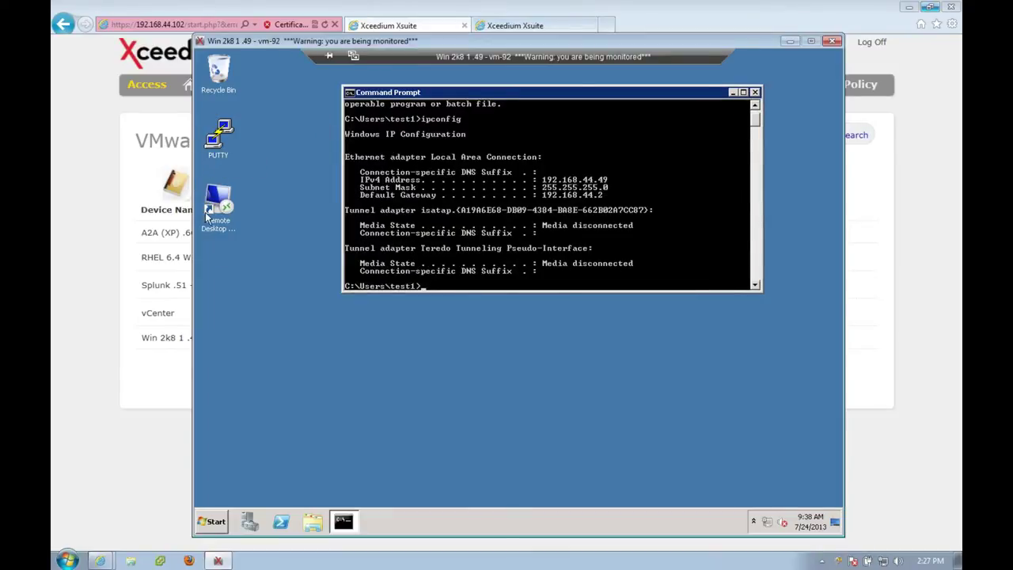
{"action": "left_click", "coordinate": [223, 206]}
{"action": "double_click", "coordinate": [224, 206]}
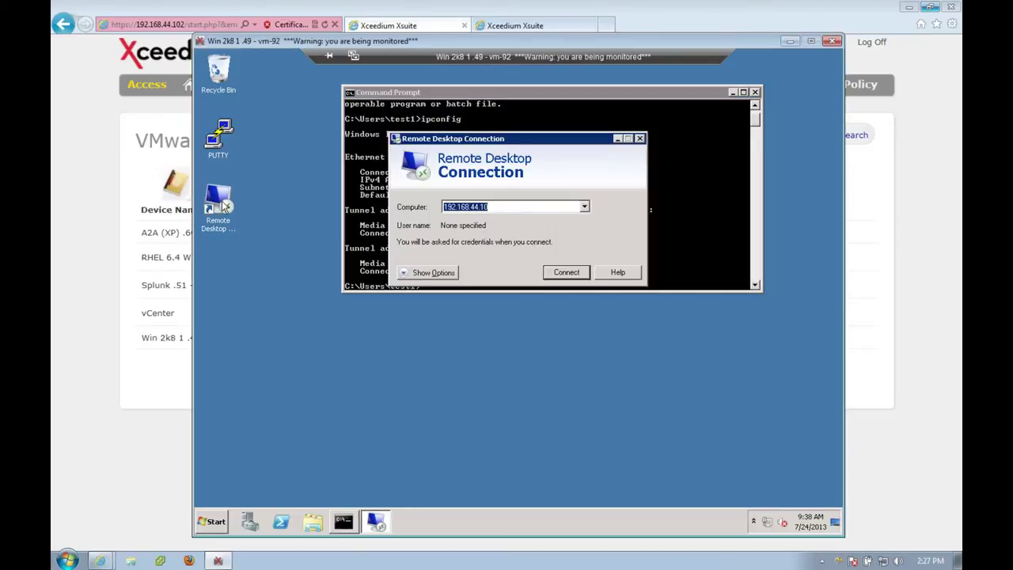
{"action": "left_click", "coordinate": [584, 207]}
{"action": "left_click", "coordinate": [559, 219]}
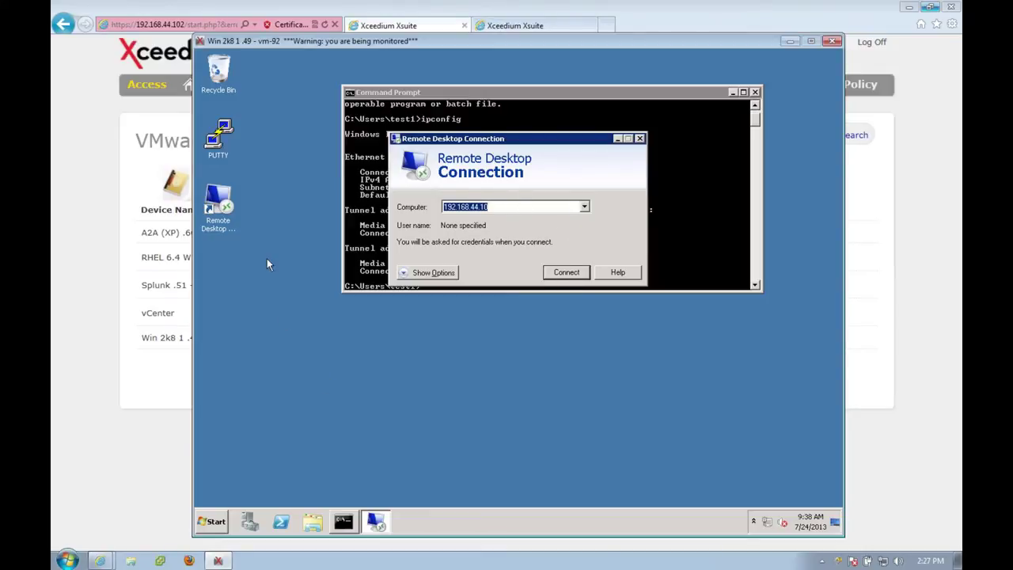
{"action": "left_click", "coordinate": [565, 272]}
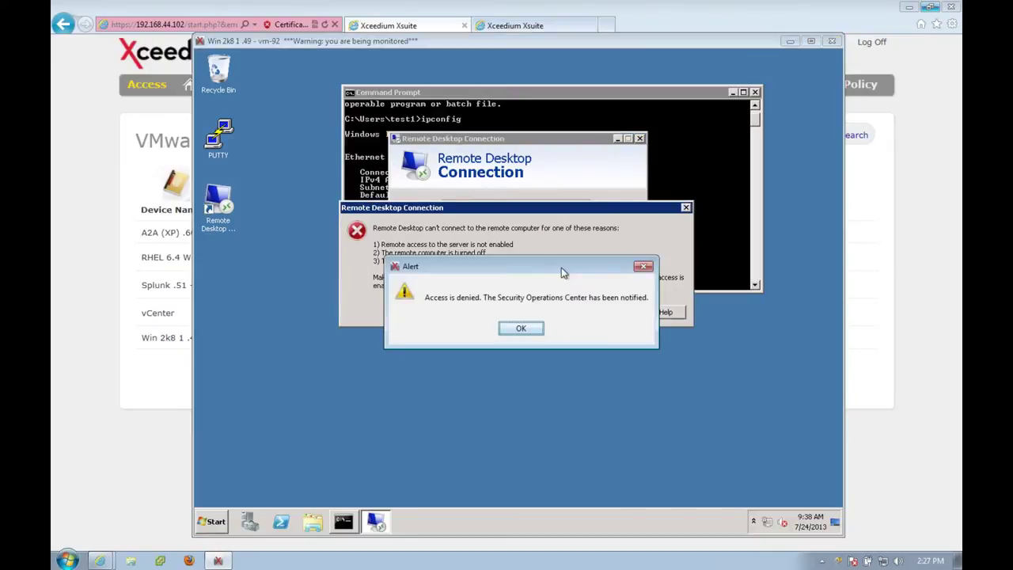
Dismiss the access-denied alert and the can't-connect error.
{"action": "left_click_drag", "start_coordinate": [561, 268], "coordinate": [538, 320]}
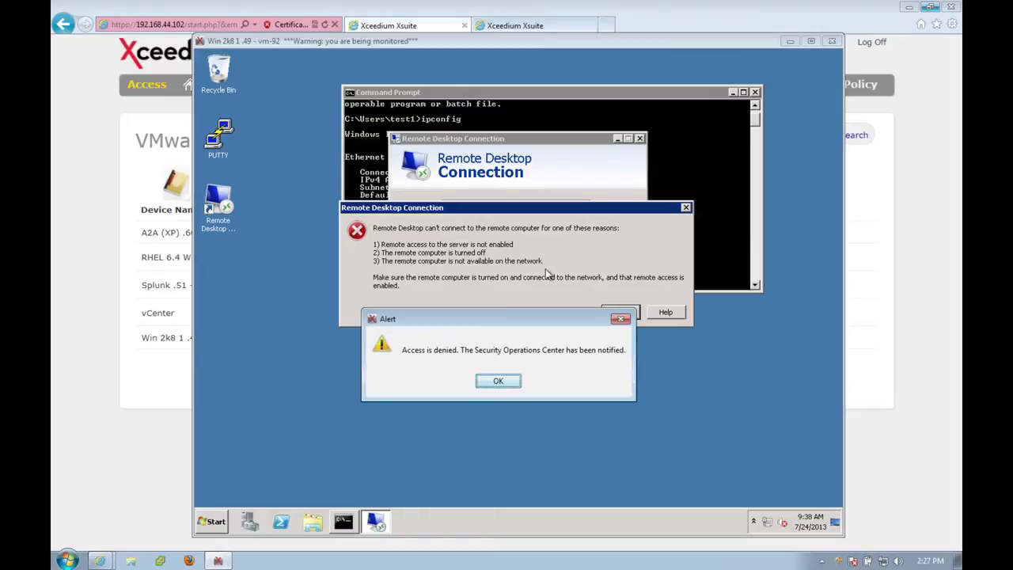
{"action": "left_click_drag", "start_coordinate": [529, 318], "coordinate": [529, 348]}
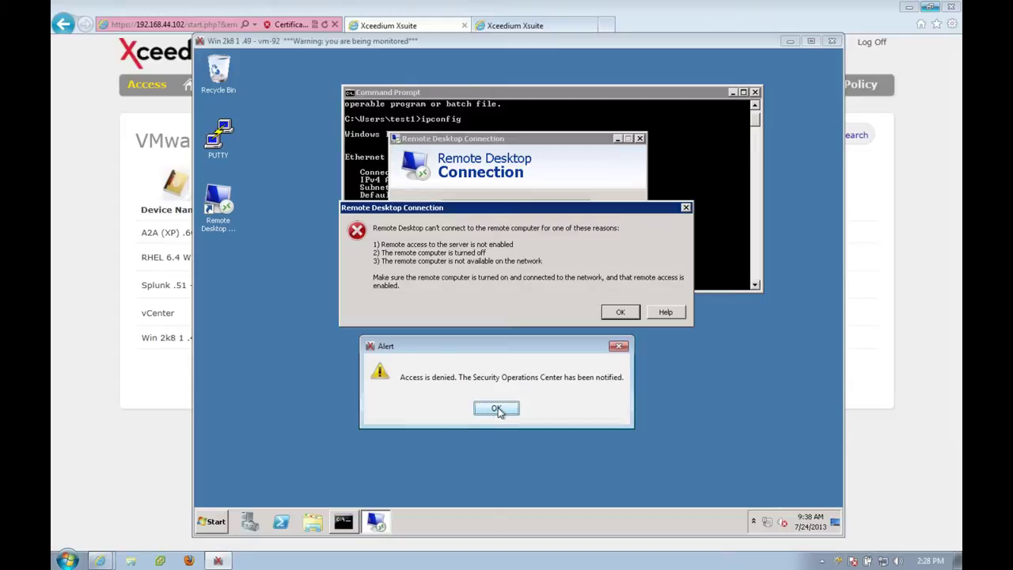
{"action": "left_click", "coordinate": [497, 410]}
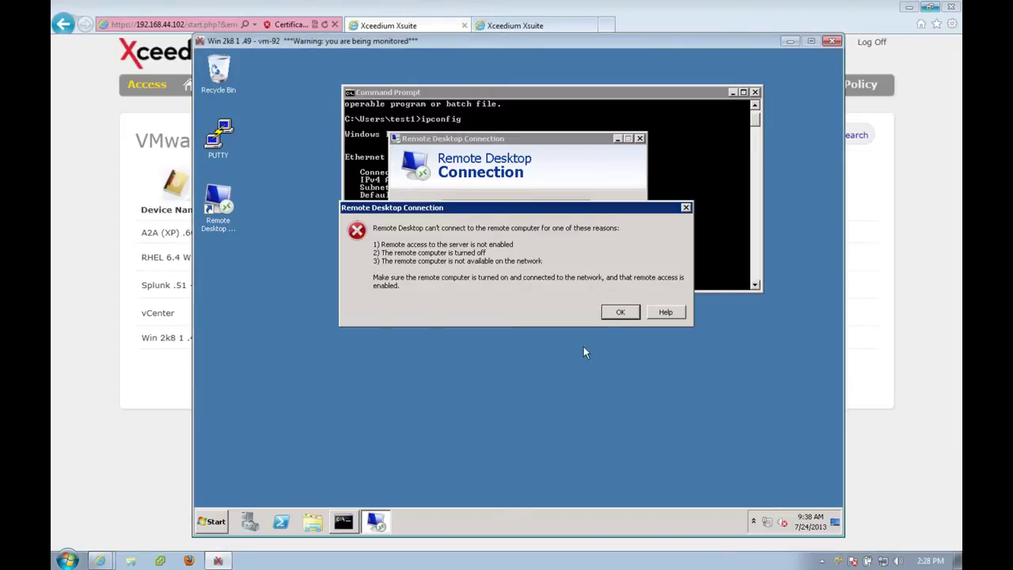
{"action": "left_click", "coordinate": [617, 315]}
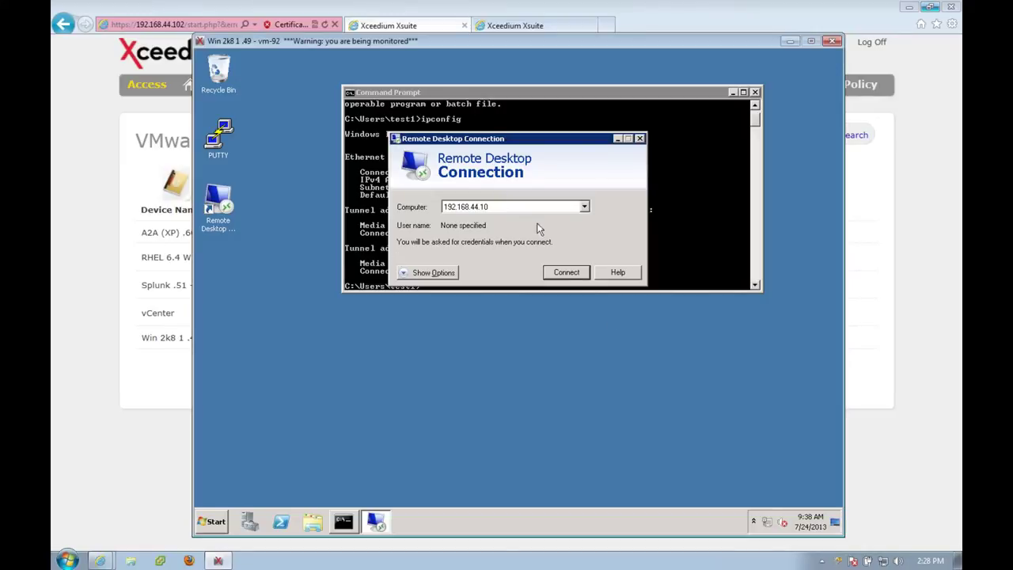
Retry the connection, acknowledge the session-terminated alert, and close the remote session window.
{"action": "left_click", "coordinate": [565, 272]}
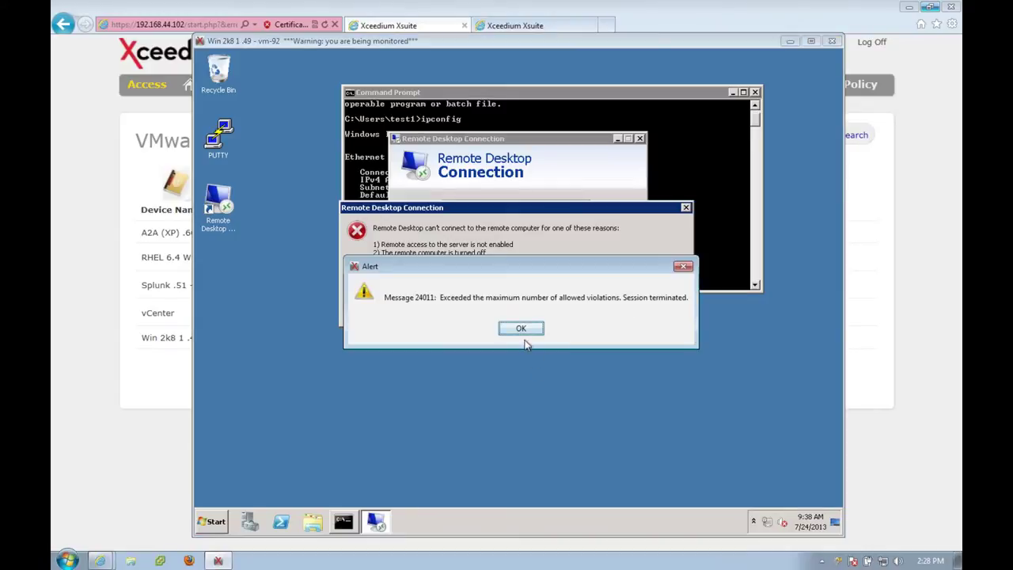
{"action": "left_click_drag", "start_coordinate": [470, 270], "coordinate": [445, 285]}
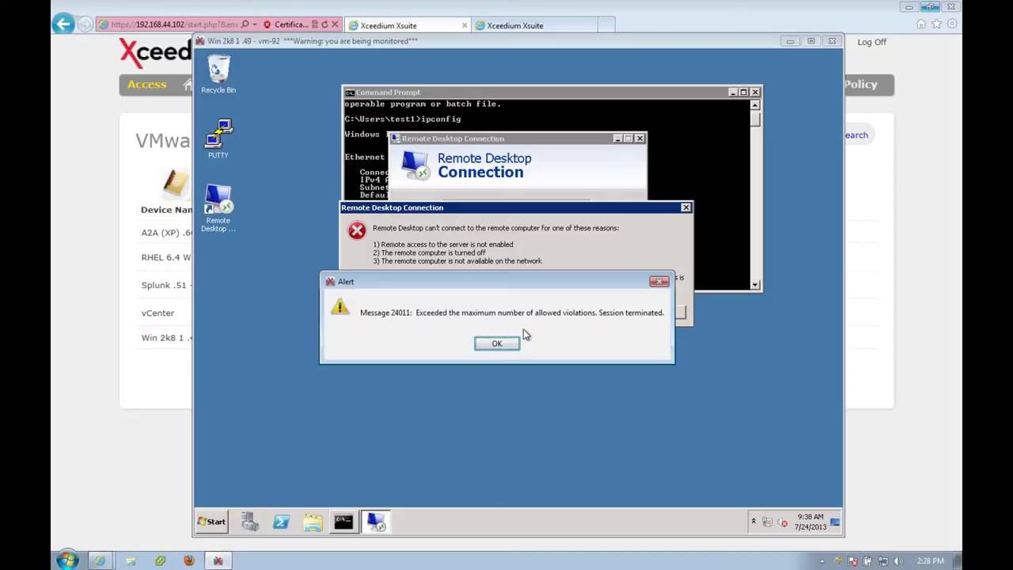
{"action": "left_click", "coordinate": [497, 342]}
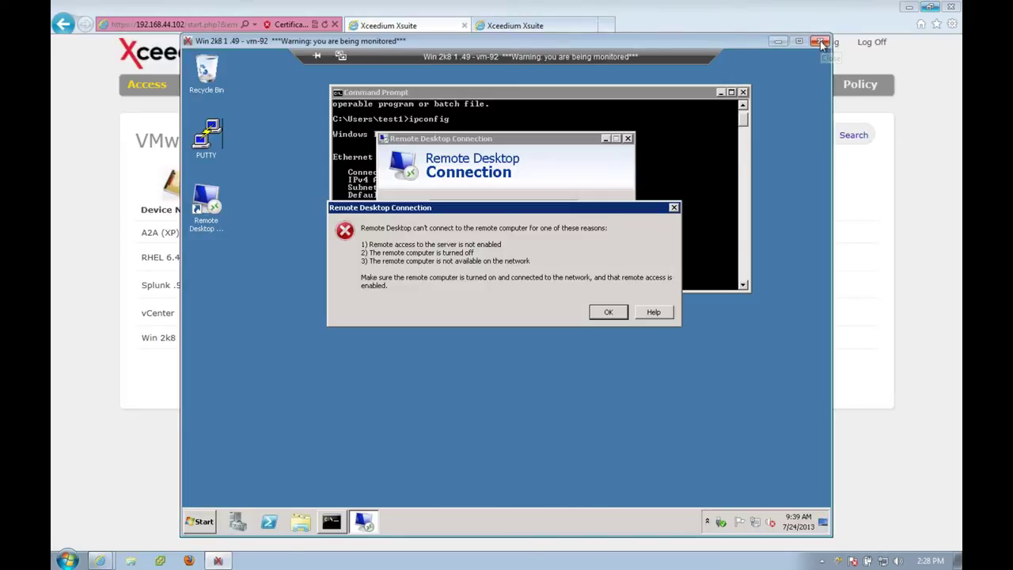
{"action": "left_click", "coordinate": [821, 42]}
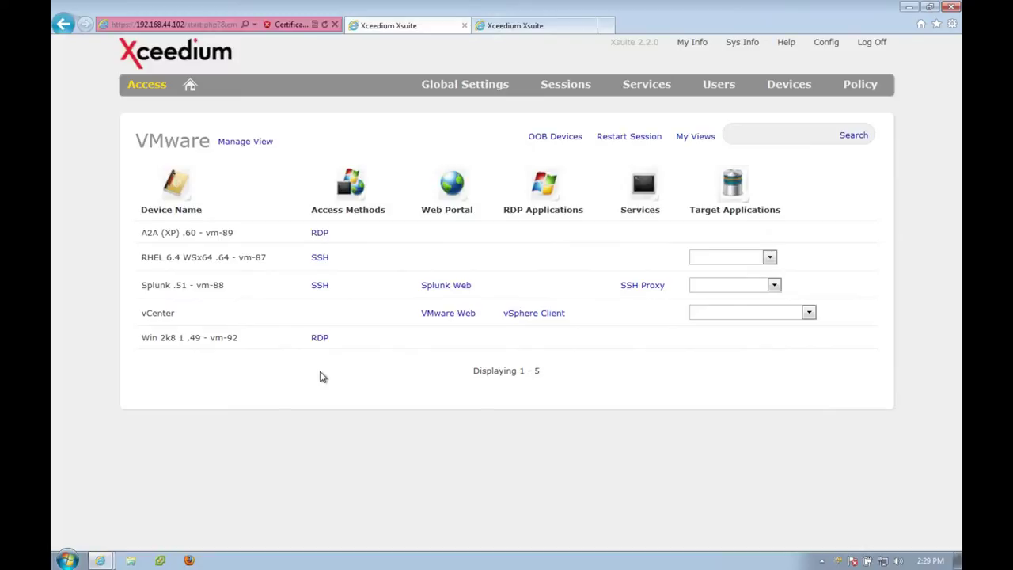
Switch My Views to AWS and start an SSH session to AWS Linux 1.
{"action": "left_click", "coordinate": [697, 140]}
{"action": "left_click", "coordinate": [699, 182]}
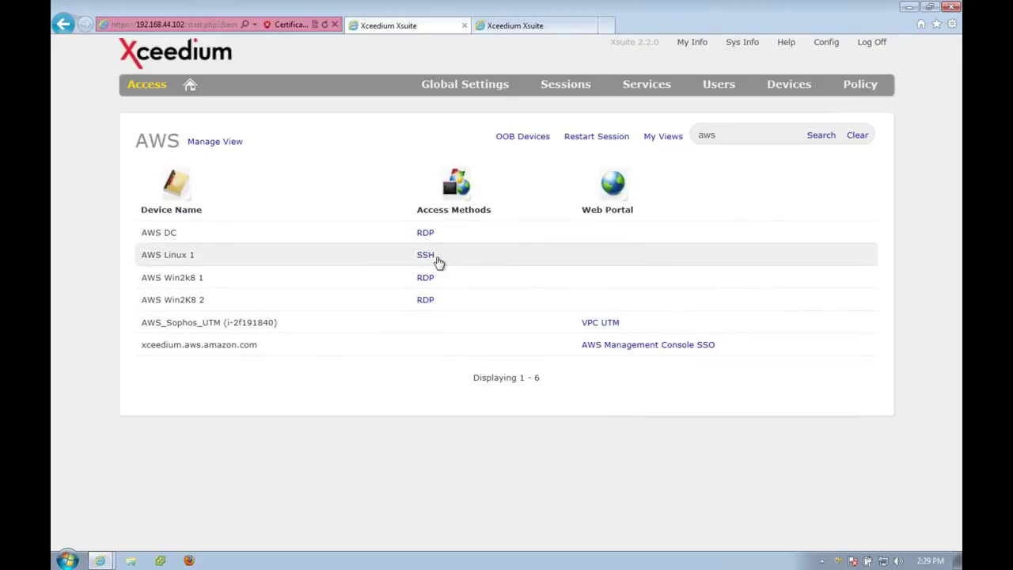
{"action": "left_click", "coordinate": [427, 256]}
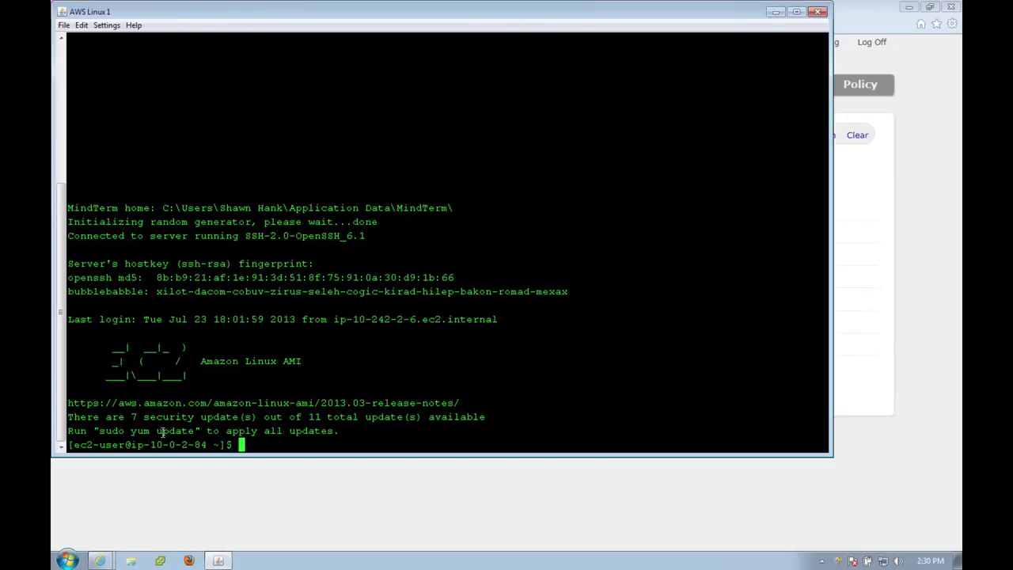
Run yum update and highlight the resulting root-required error.
{"action": "type", "text": "yum"}
{"action": "type", "text": " updat"}
{"action": "type", "text": "e"}
{"action": "key", "text": "Return"}
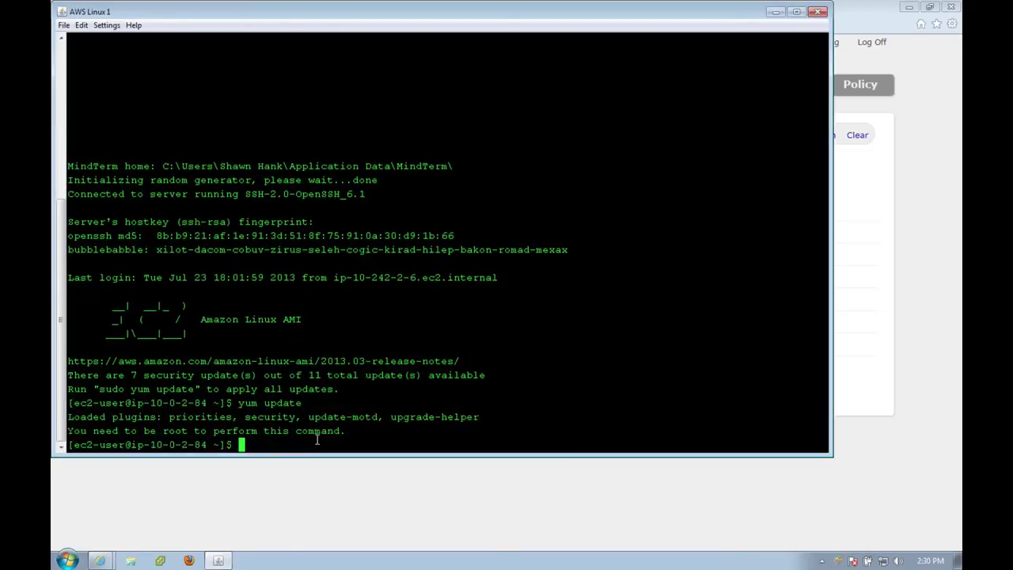
{"action": "left_click_drag", "start_coordinate": [94, 432], "coordinate": [343, 427]}
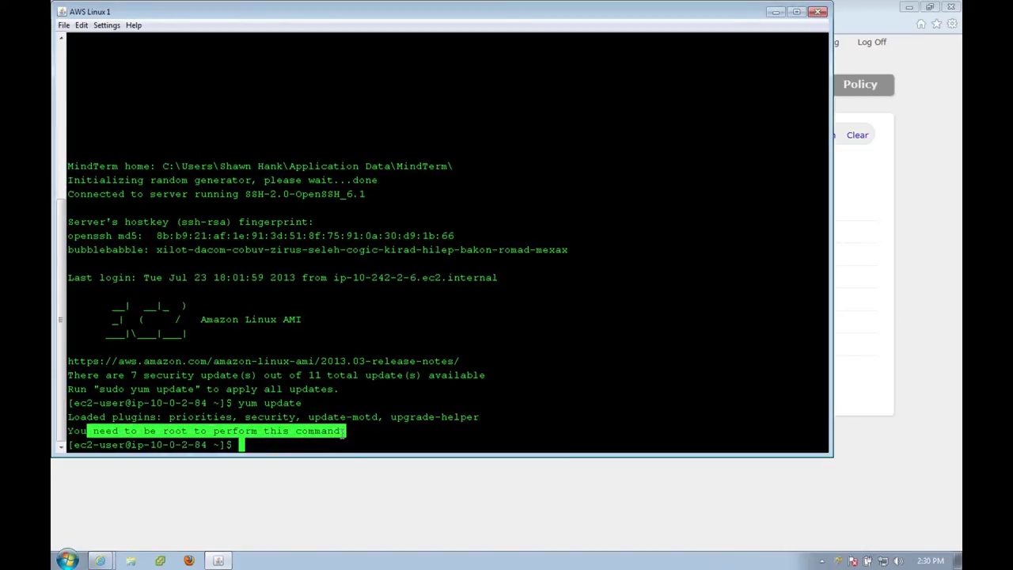
Run top, then page through the ps -ef |more process list.
{"action": "type", "text": "to"}
{"action": "type", "text": "p"}
{"action": "key", "text": "Return"}
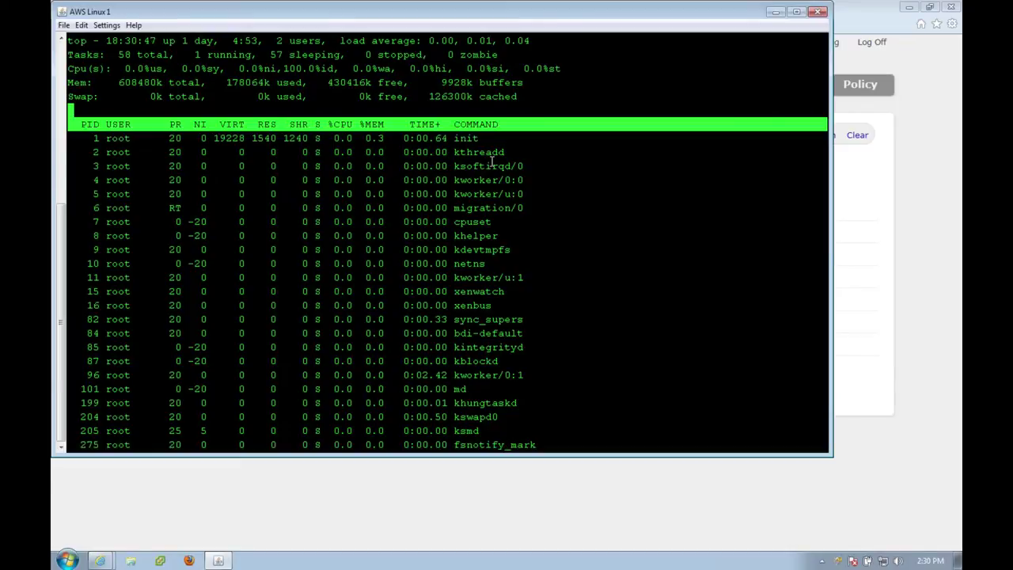
{"action": "type", "text": "q"}
{"action": "type", "text": "ps -e"}
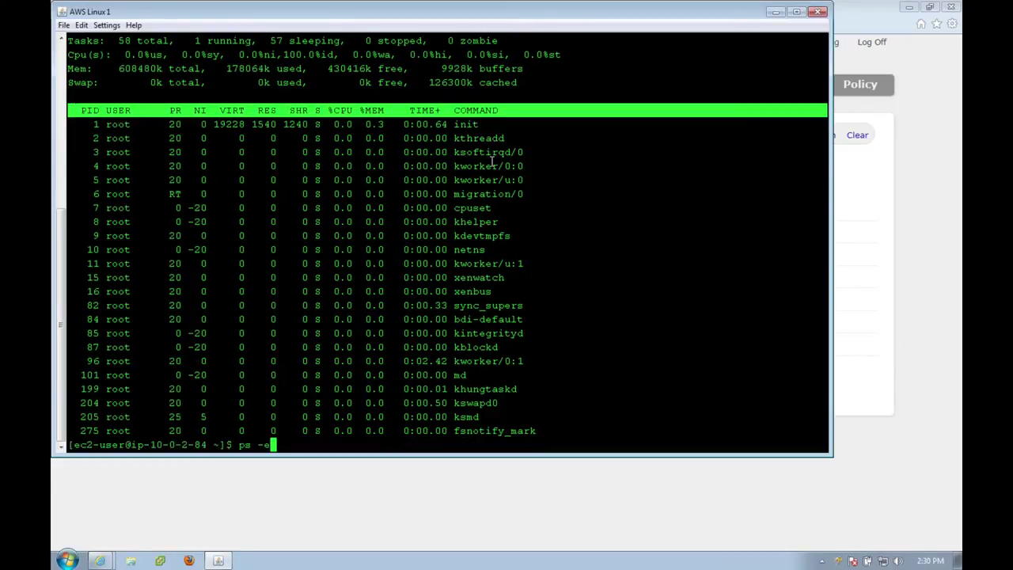
{"action": "type", "text": "f |more"}
{"action": "key", "text": "Return"}
{"action": "key", "text": "space"}
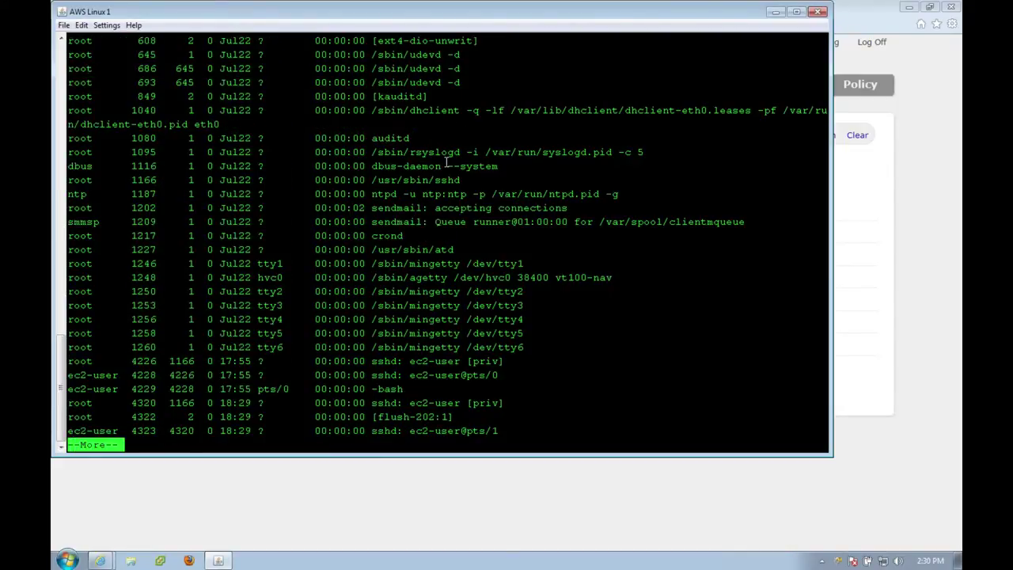
{"action": "key", "text": "space"}
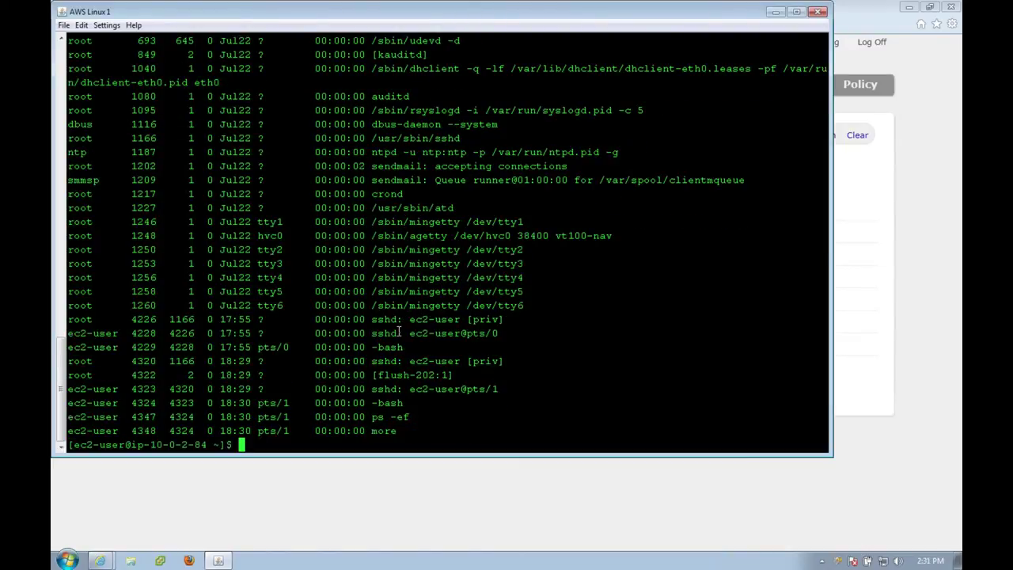
Run yum update again and enter 'sudo yum update' at the prompt.
{"action": "type", "text": "yum update"}
{"action": "key", "text": "Return"}
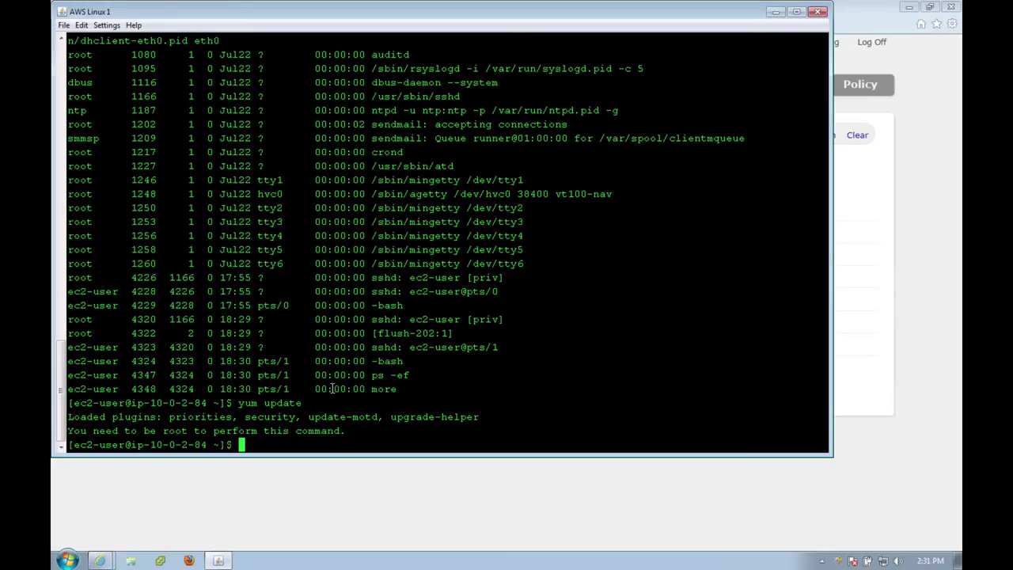
{"action": "type", "text": "sudo yum update"}
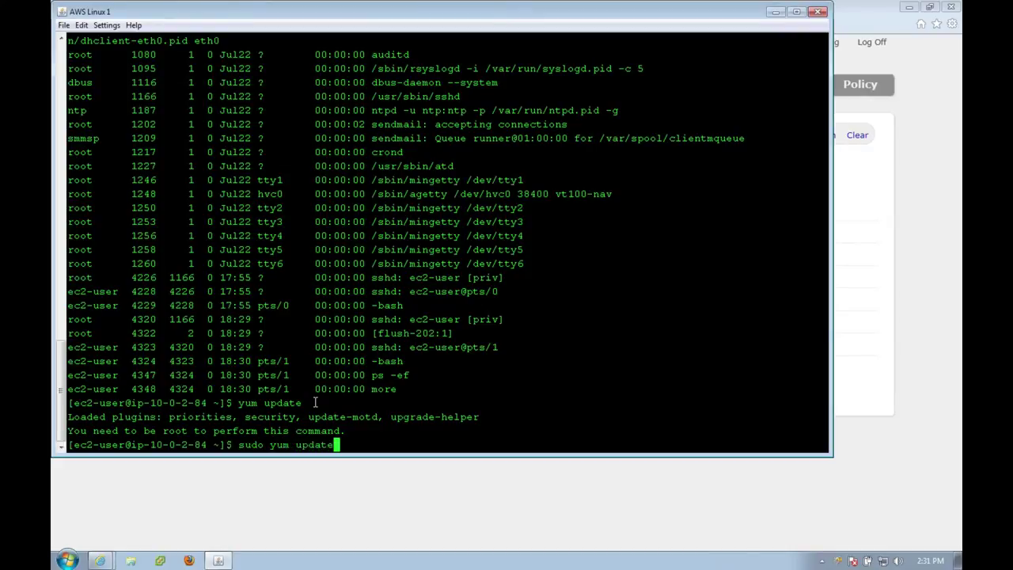
Run sudo yum update, abort it, and highlight the unauthorized-command warning.
{"action": "key", "text": "Return"}
{"action": "key", "text": "ctrl+c"}
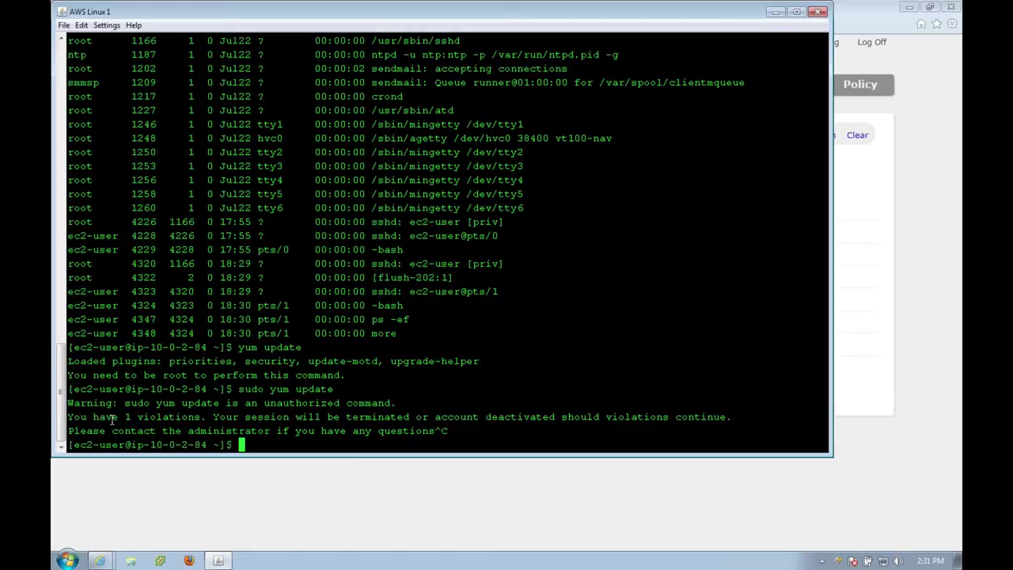
{"action": "left_click_drag", "start_coordinate": [120, 405], "coordinate": [331, 431]}
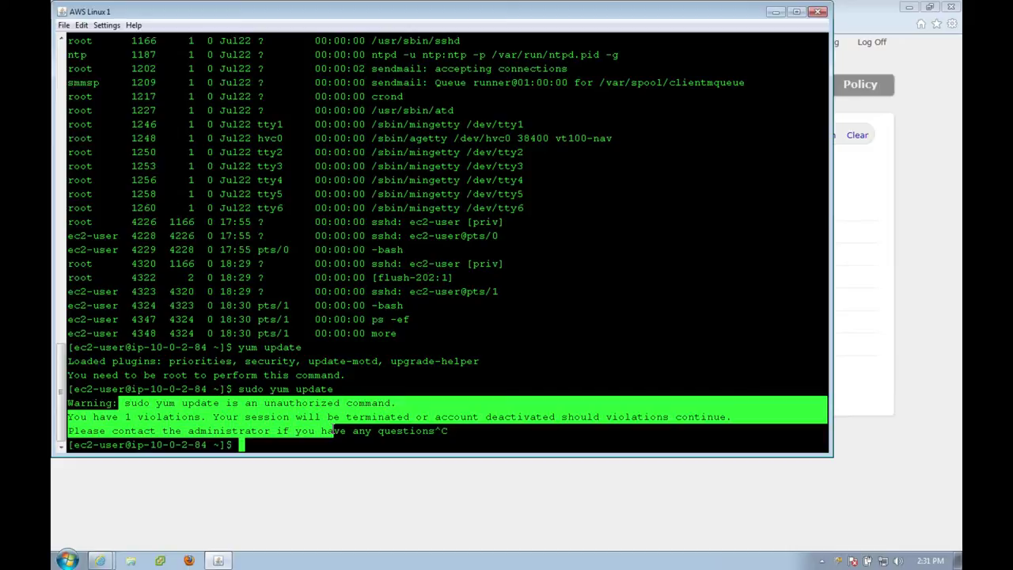
Run /etc/init.d/network restart and highlight 'restart' in the resulting warning.
{"action": "type", "text": "/etc/init.d/network restart"}
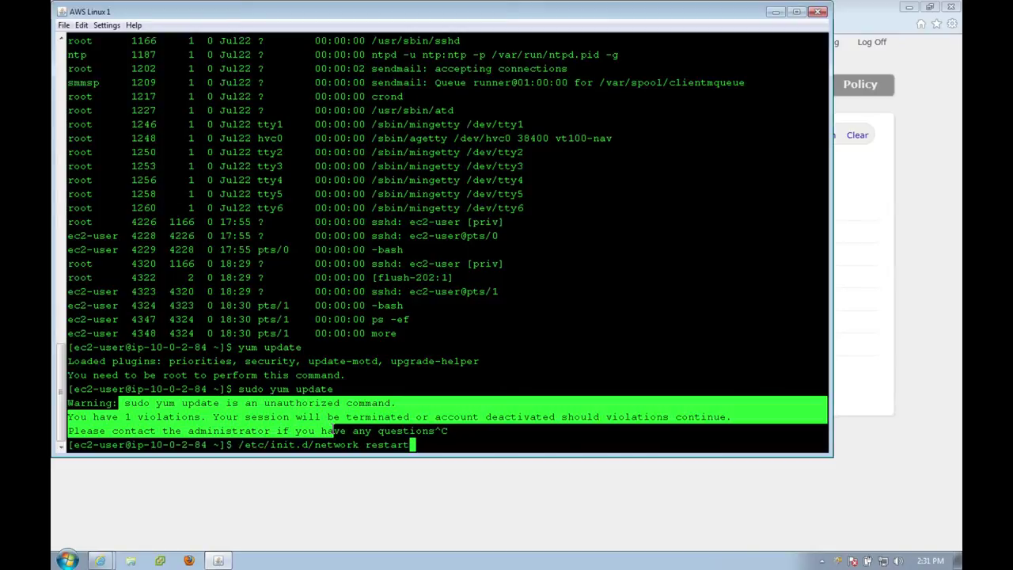
{"action": "key", "text": "Return"}
{"action": "left_click", "coordinate": [305, 425]}
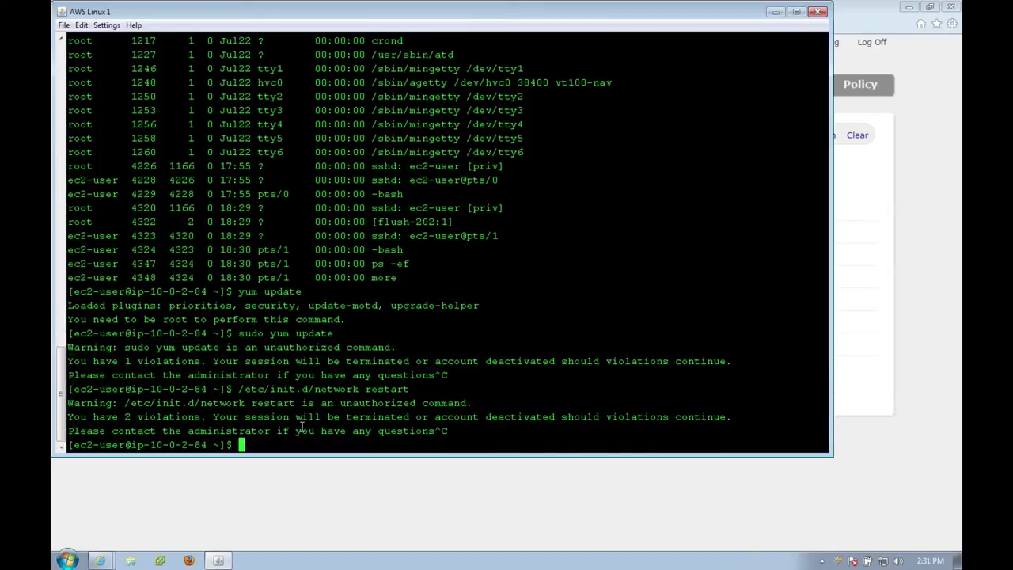
{"action": "double_click", "coordinate": [283, 404]}
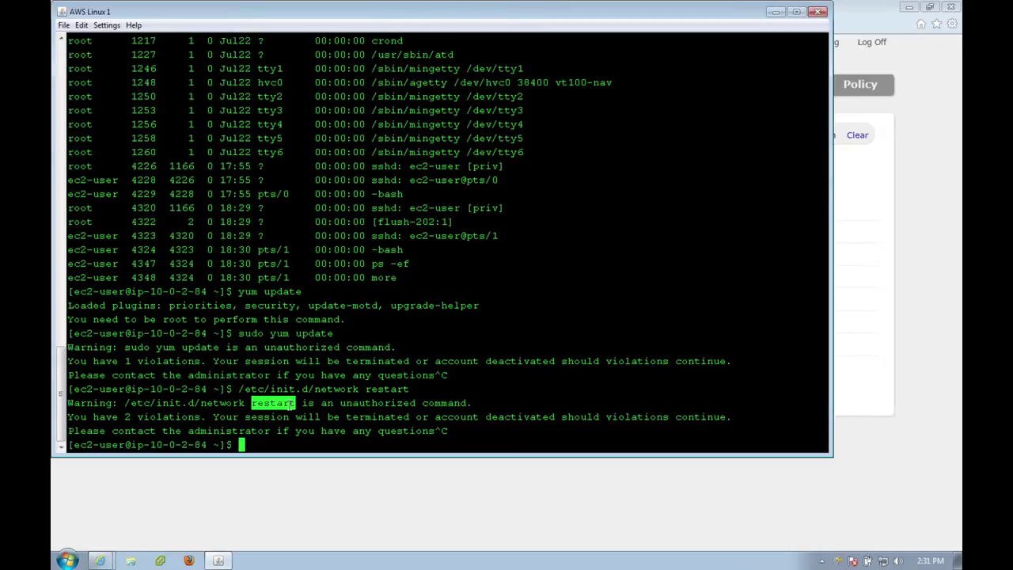
Run cat /etc/passwd on the server.
{"action": "type", "text": "cat/"}
{"action": "type", "text": "/etc"}
{"action": "type", "text": "/passwd"}
{"action": "key", "text": "BackSpace"}
{"action": "key", "text": "BackSpace"}
{"action": "key", "text": "BackSpace"}
{"action": "key", "text": "BackSpace"}
{"action": "key", "text": "BackSpace"}
{"action": "key", "text": "BackSpace"}
{"action": "type", "text": "passwd"}
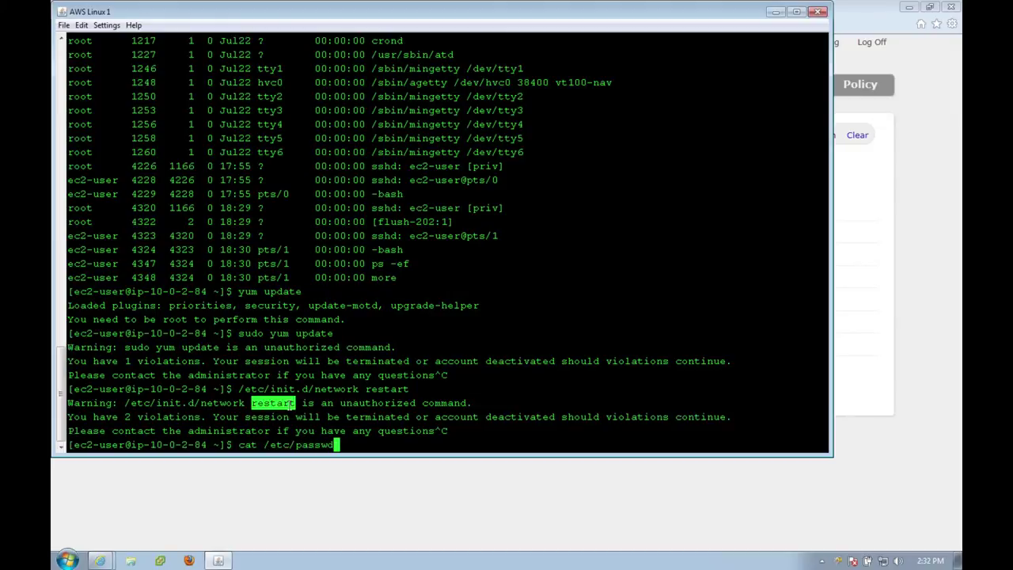
{"action": "key", "text": "Return"}
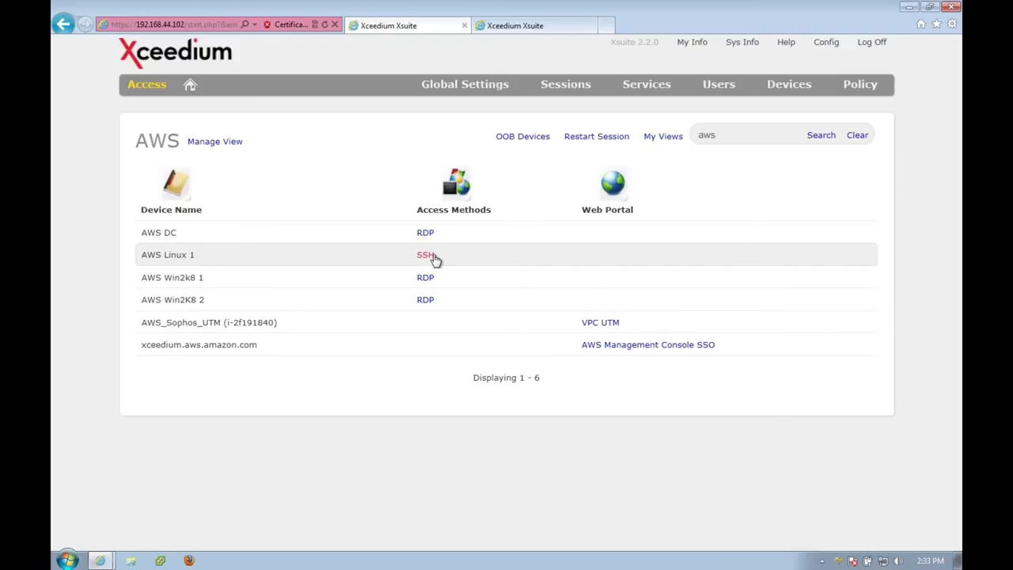
Glance at the Sessions menu options, then log off from Xsuite.
{"action": "left_click", "coordinate": [572, 94]}
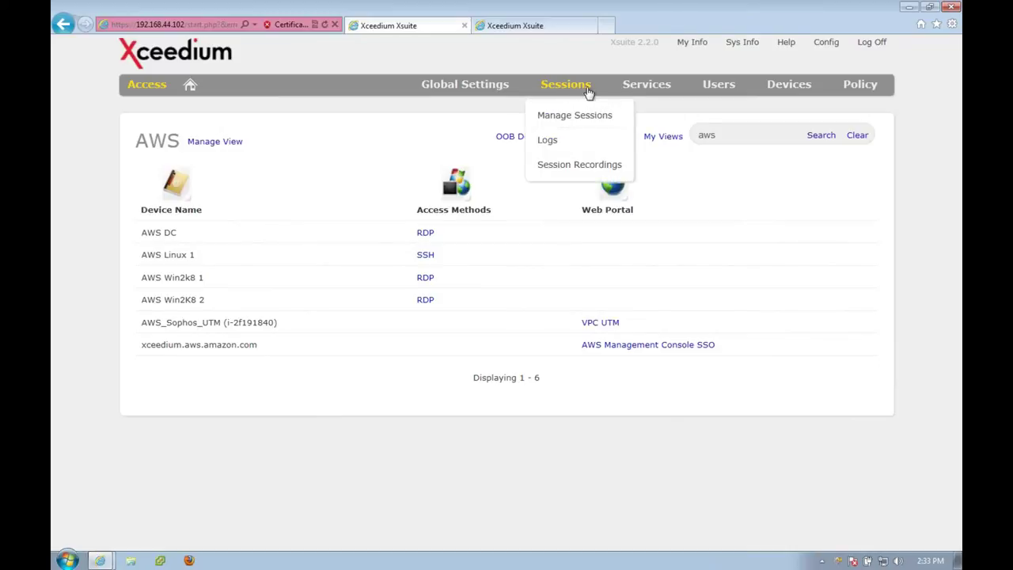
{"action": "left_click", "coordinate": [588, 95]}
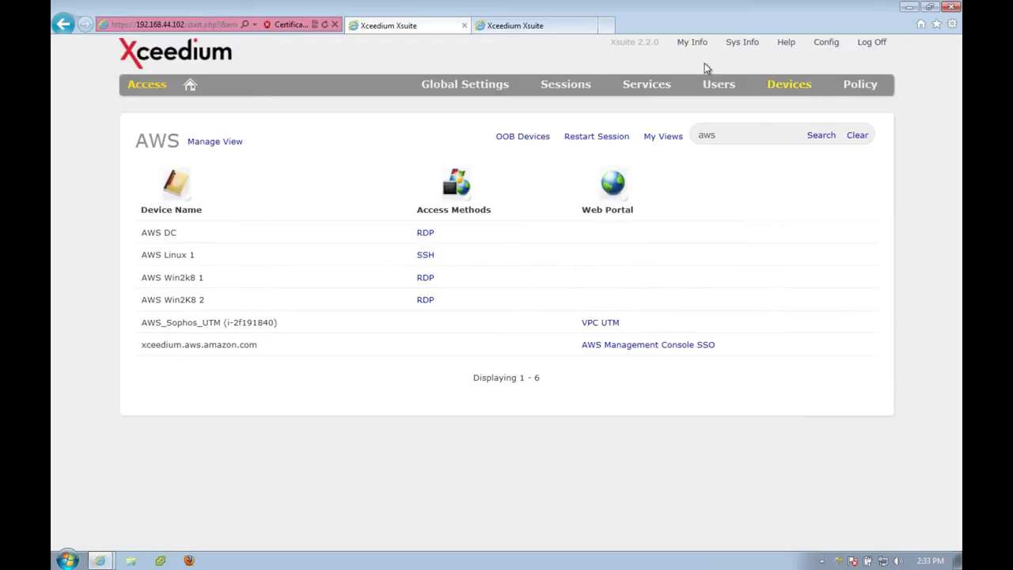
{"action": "left_click", "coordinate": [870, 44]}
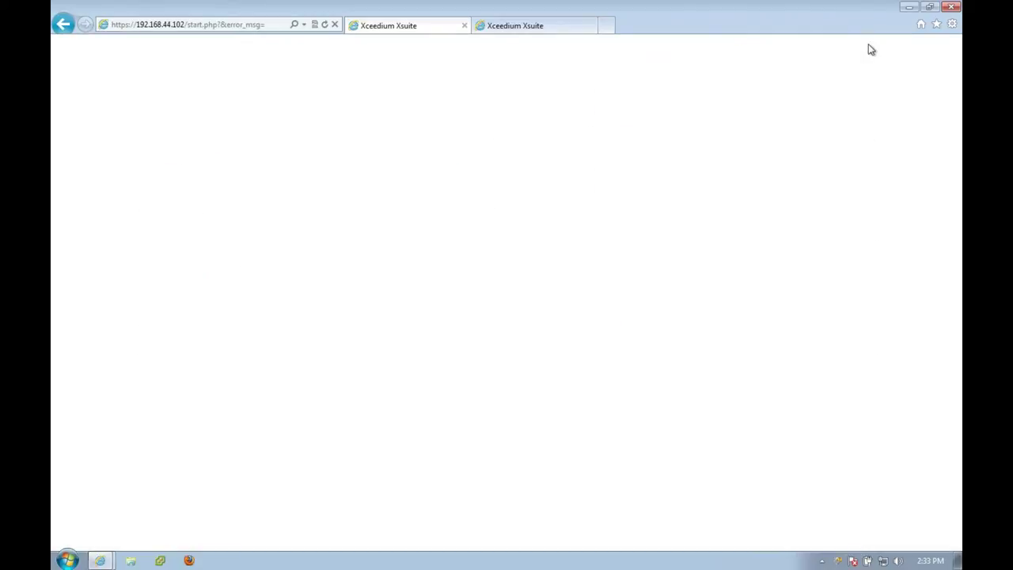
Attempt a local sign-in with the auditor's username and password, which is rejected.
{"action": "type", "text": "audry"}
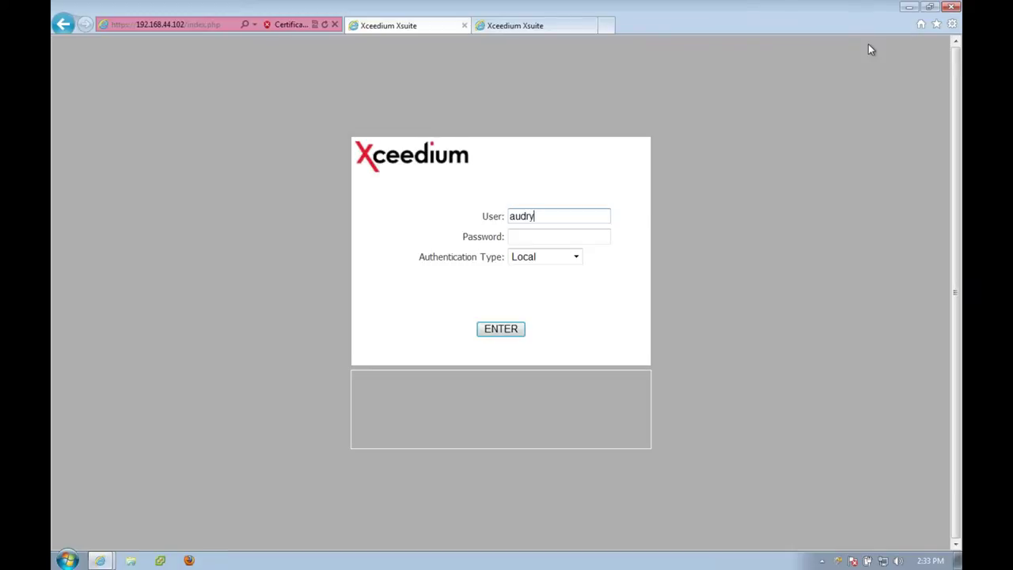
{"action": "key", "text": "BackSpace"}
{"action": "type", "text": "ey"}
{"action": "key", "text": "Tab"}
{"action": "type", "text": "•••••••"}
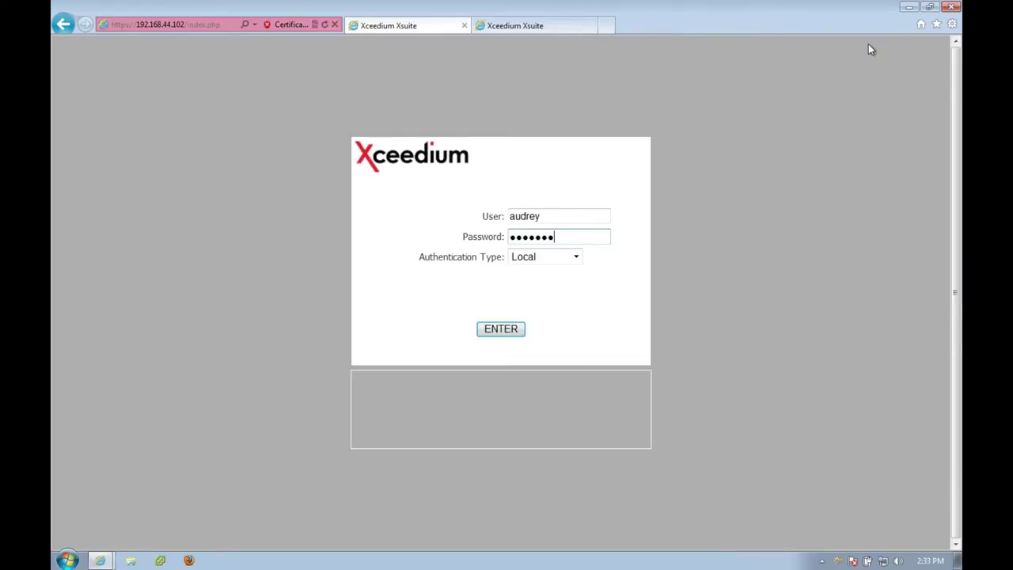
{"action": "key", "text": "Return"}
Re-enter the auditor's credentials and sign in with LDAP authentication on the xsuitedemo.com domain.
{"action": "type", "text": "audrey"}
{"action": "key", "text": "Tab"}
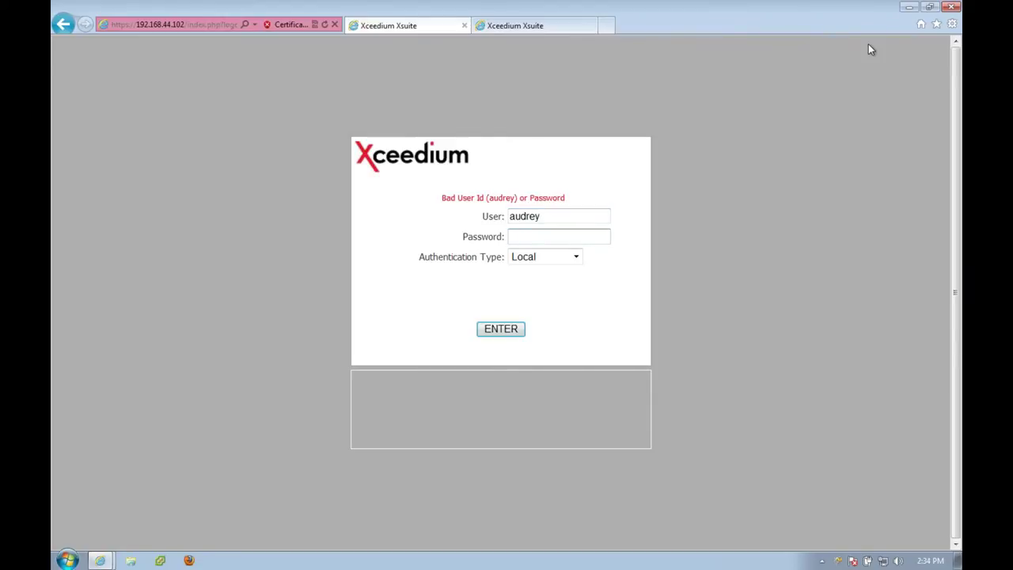
{"action": "type", "text": "*******"}
{"action": "key", "text": "Tab"}
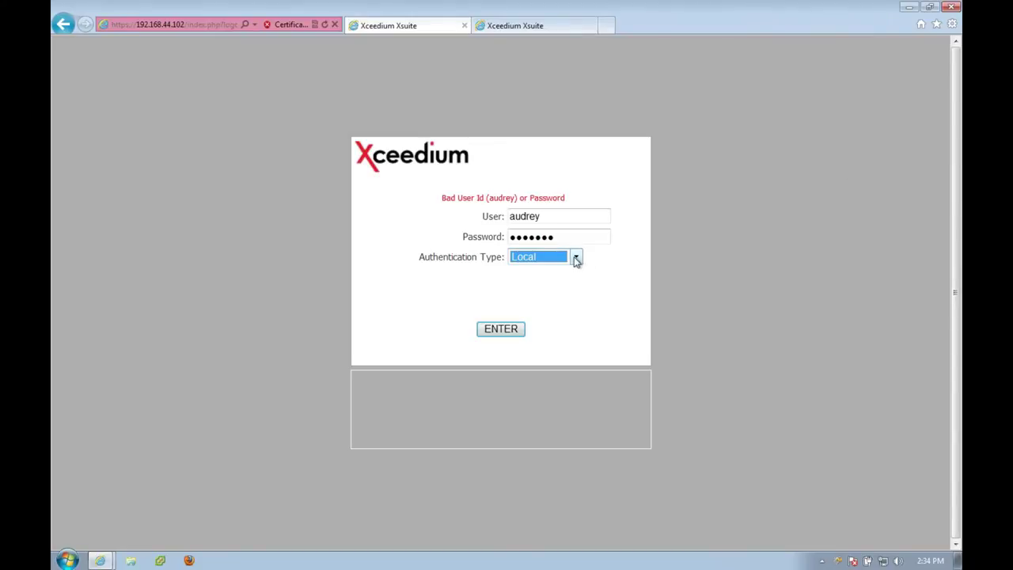
{"action": "left_click", "coordinate": [575, 257]}
{"action": "left_click", "coordinate": [533, 318]}
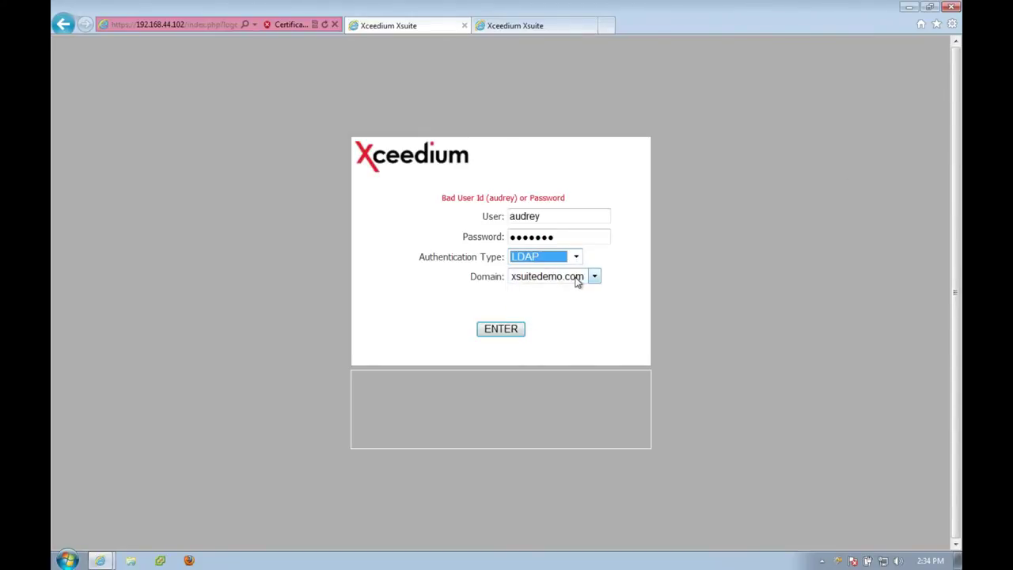
{"action": "left_click", "coordinate": [515, 329]}
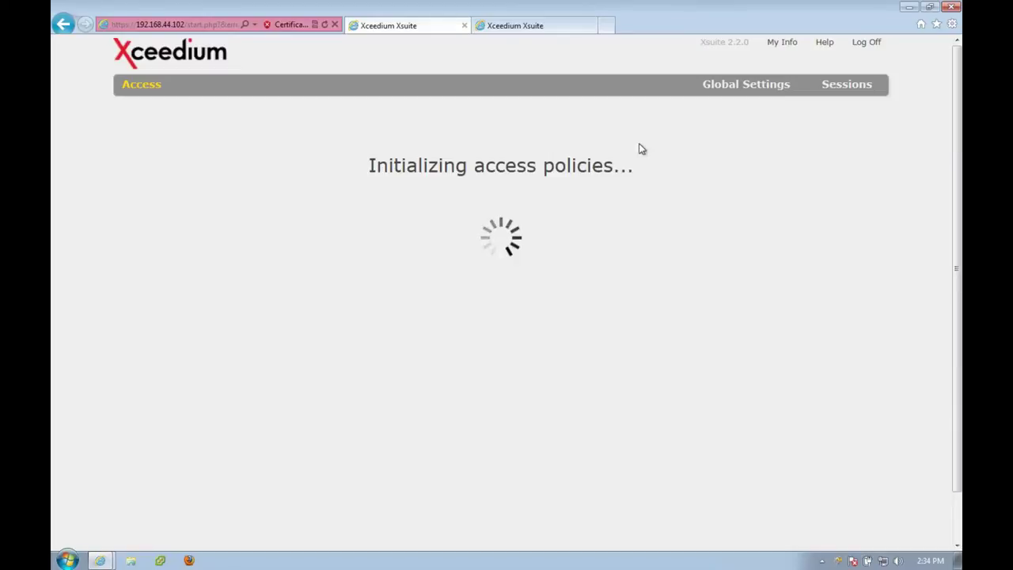
Open Global Settings and scroll through the greyed-out Configure page.
{"action": "left_click", "coordinate": [730, 86]}
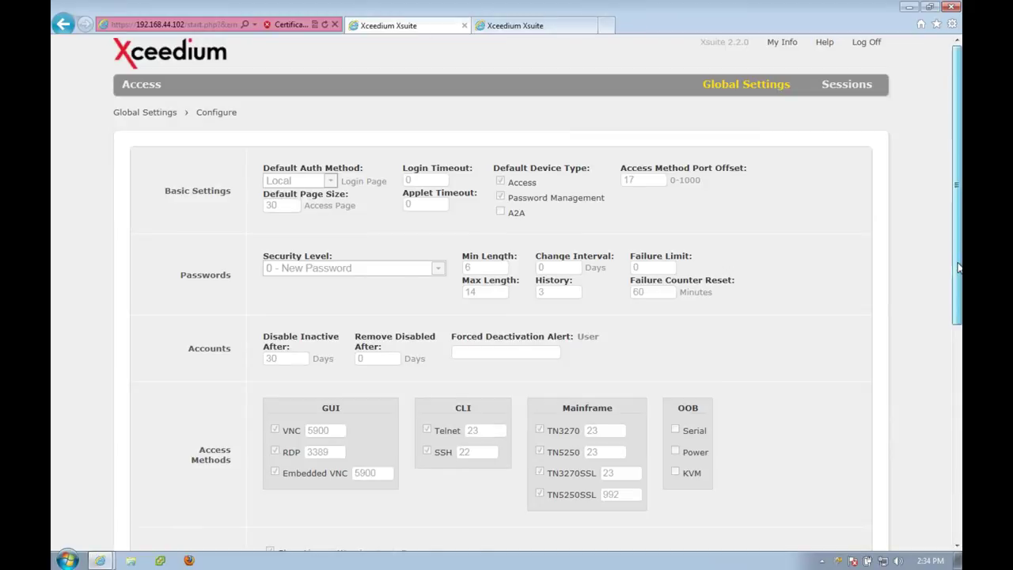
{"action": "left_click_drag", "start_coordinate": [959, 282], "coordinate": [396, 181]}
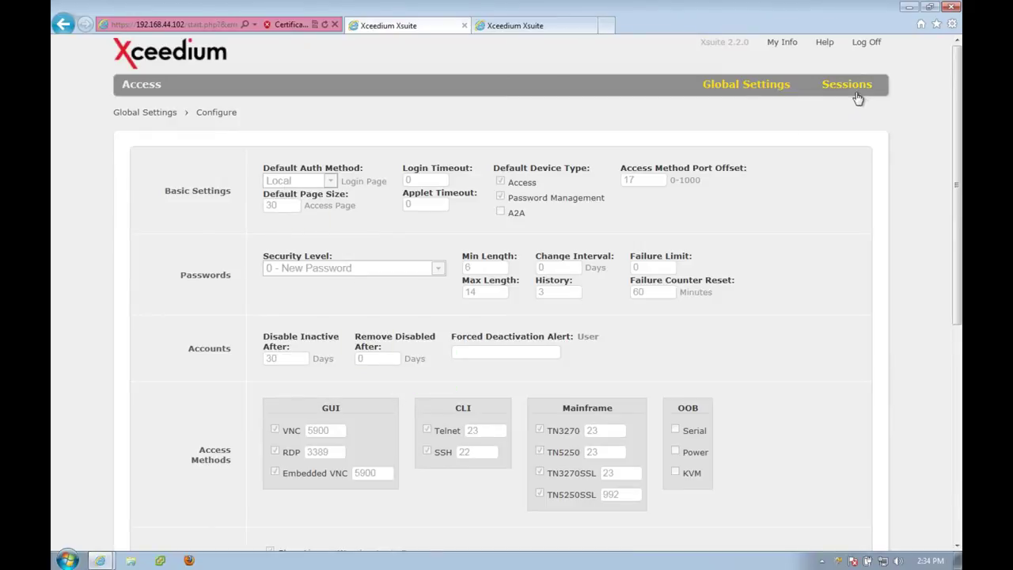
Open Sessions > Logs and load the next 50 log entries.
{"action": "mouse_move", "coordinate": [854, 90]}
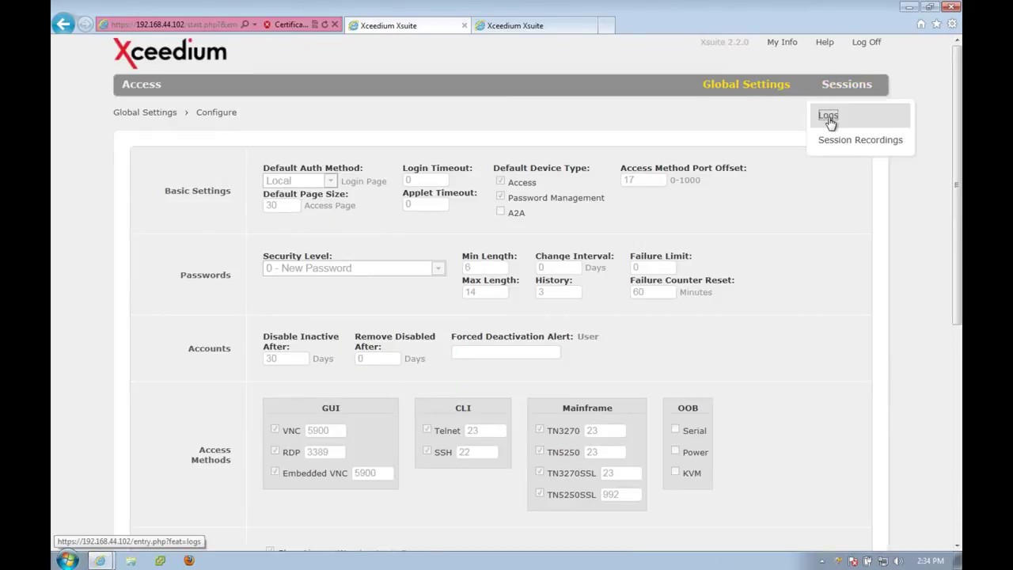
{"action": "left_click", "coordinate": [829, 114]}
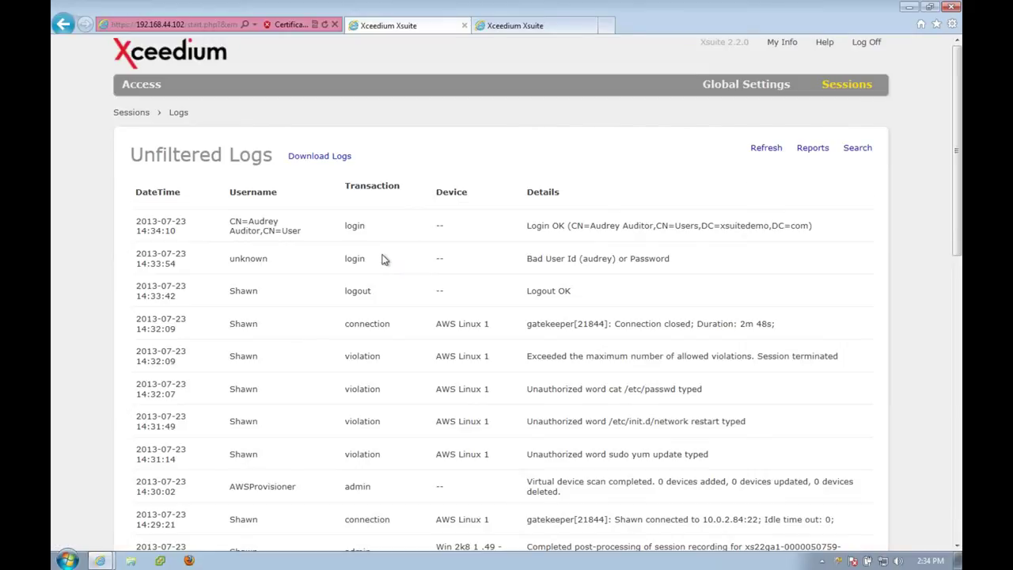
{"action": "scroll", "coordinate": [352, 312], "scroll_direction": "down", "scroll_amount": 4}
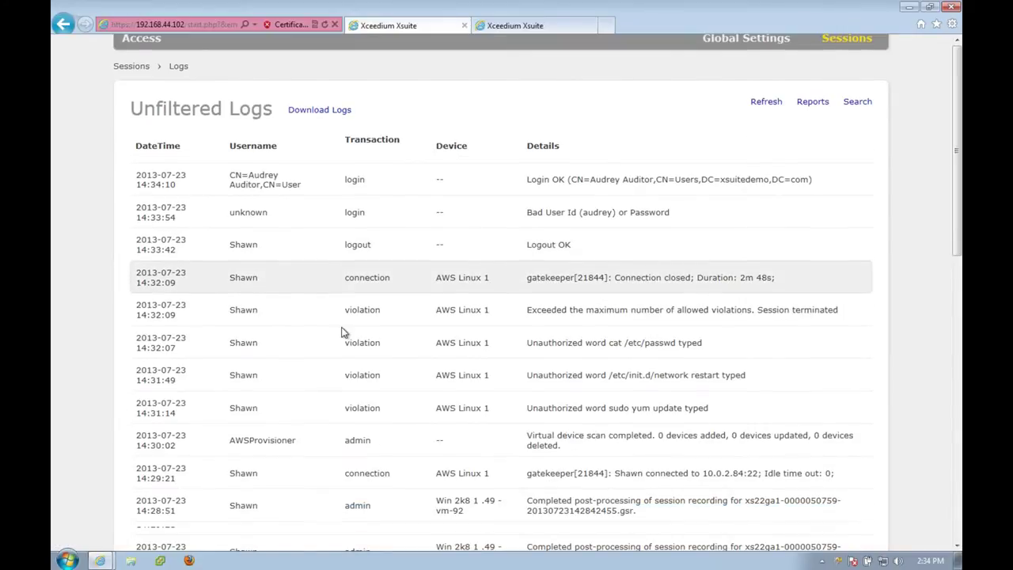
{"action": "scroll", "coordinate": [345, 327], "scroll_direction": "down", "scroll_amount": 3}
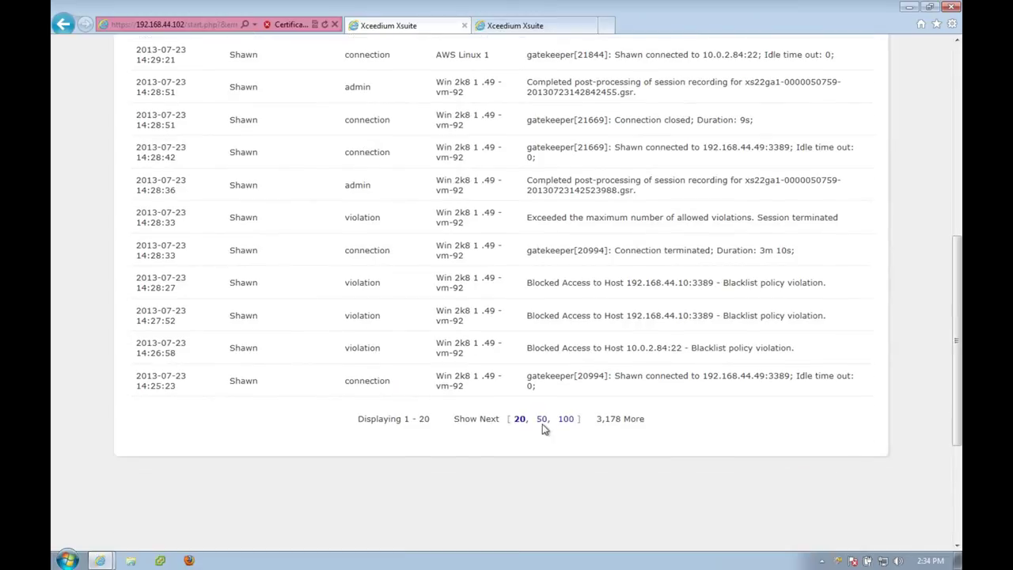
{"action": "left_click", "coordinate": [544, 427]}
Expand the 14:26:58 Blocked Access row to reveal its device, port 3389 and RDP details.
{"action": "scroll", "coordinate": [416, 362], "scroll_direction": "down", "scroll_amount": 3}
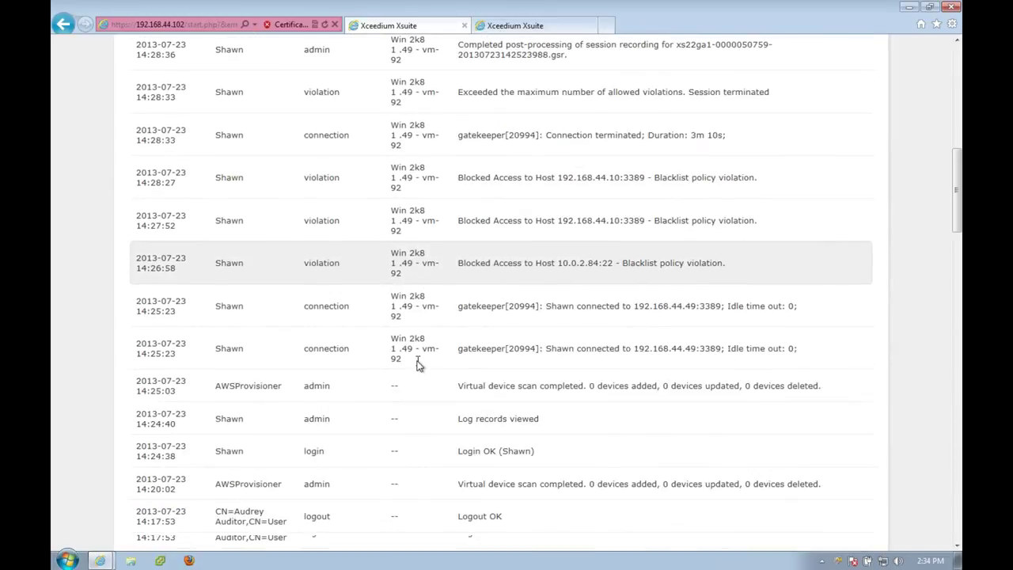
{"action": "scroll", "coordinate": [273, 417], "scroll_direction": "down", "scroll_amount": 2}
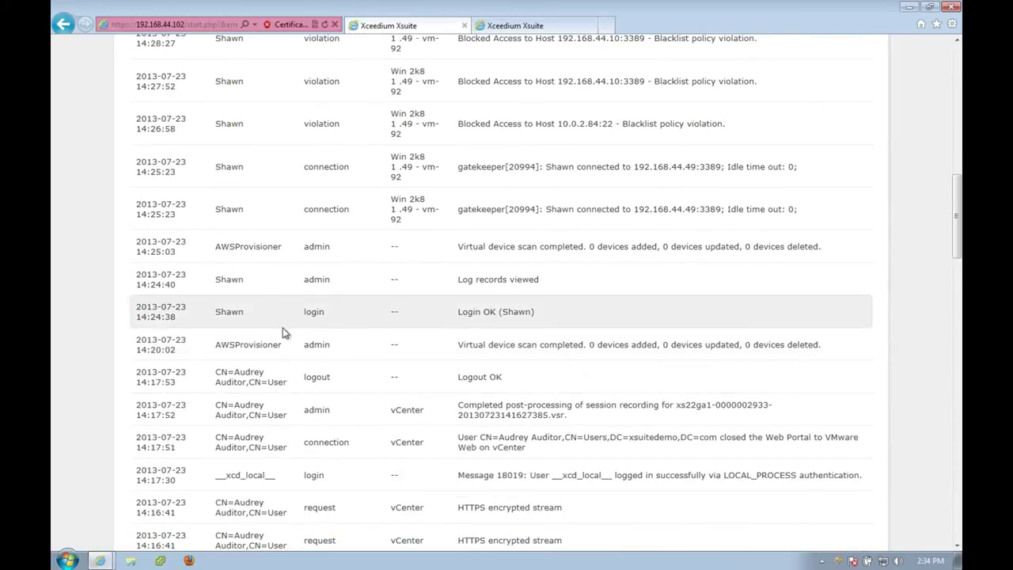
{"action": "scroll", "coordinate": [283, 329], "scroll_direction": "up", "scroll_amount": 4}
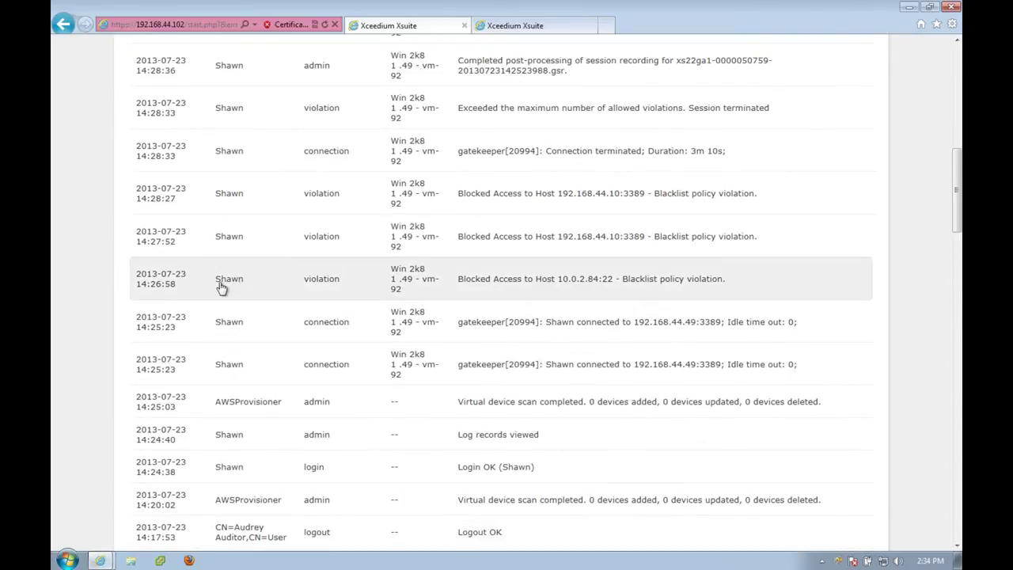
{"action": "left_click", "coordinate": [250, 289]}
{"action": "scroll", "coordinate": [301, 295], "scroll_direction": "down", "scroll_amount": 4}
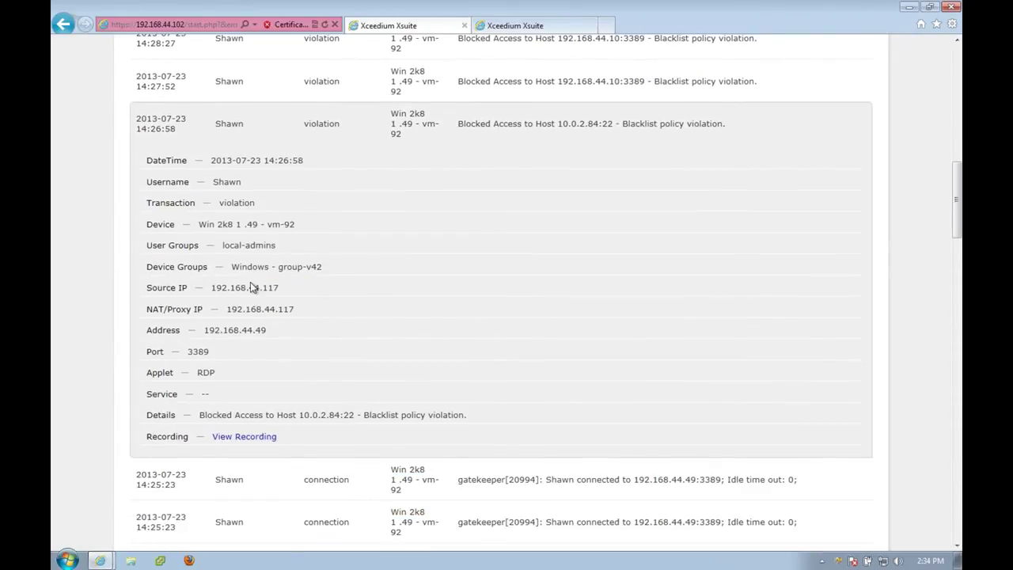
Play the Win 2k8 1.49 - vm-92 RDP recording from 14:26:52, pausing and resuming playback.
{"action": "left_click", "coordinate": [244, 437]}
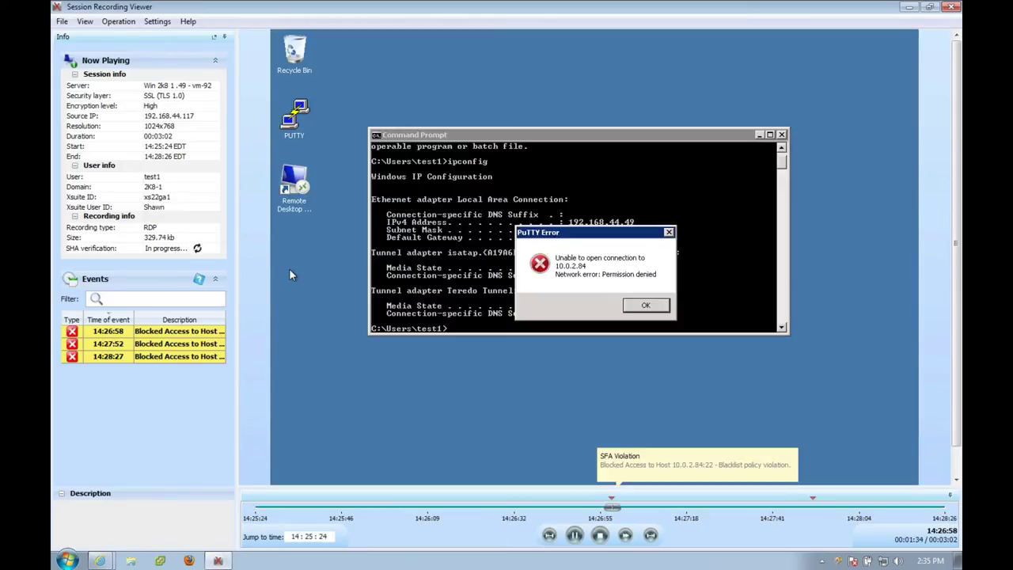
{"action": "left_click", "coordinate": [589, 507]}
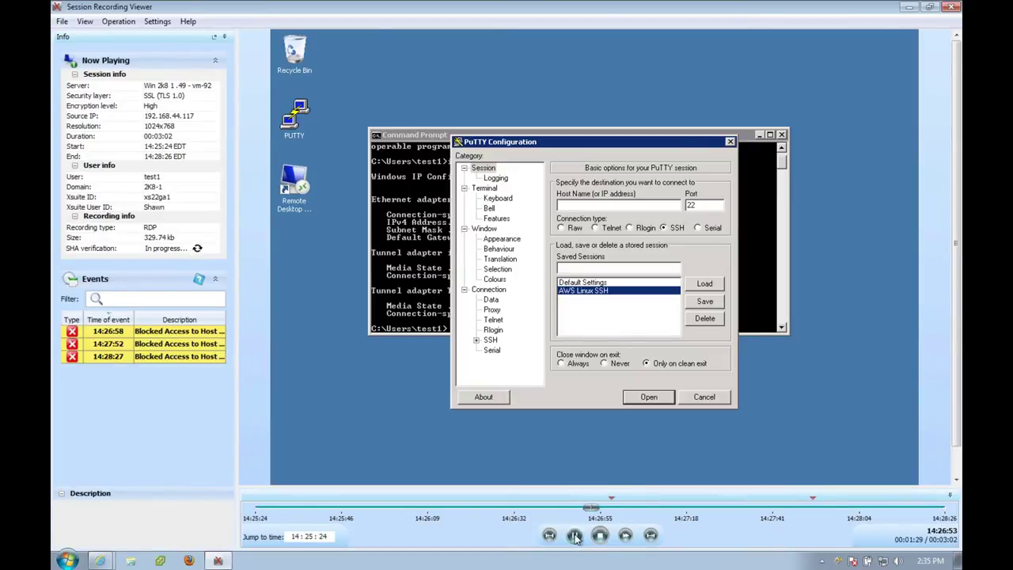
{"action": "left_click", "coordinate": [576, 536]}
{"action": "left_click", "coordinate": [576, 536]}
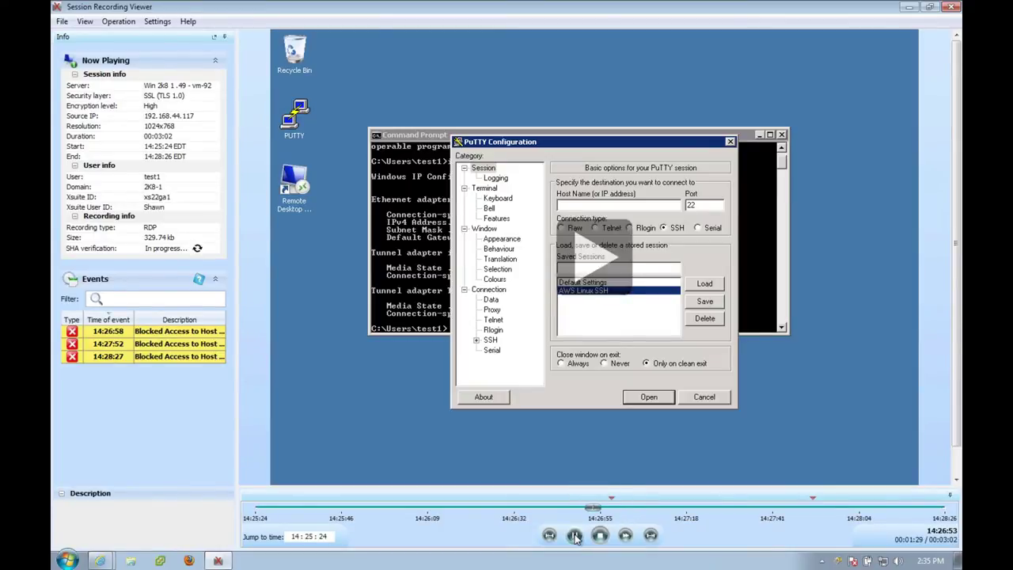
{"action": "left_click", "coordinate": [575, 536]}
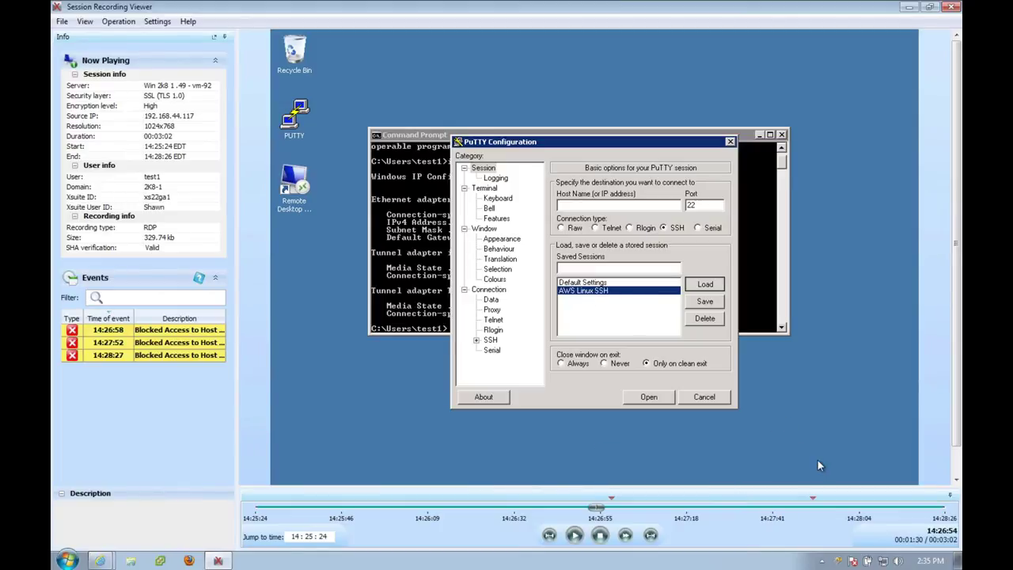
{"action": "mouse_move", "coordinate": [814, 502]}
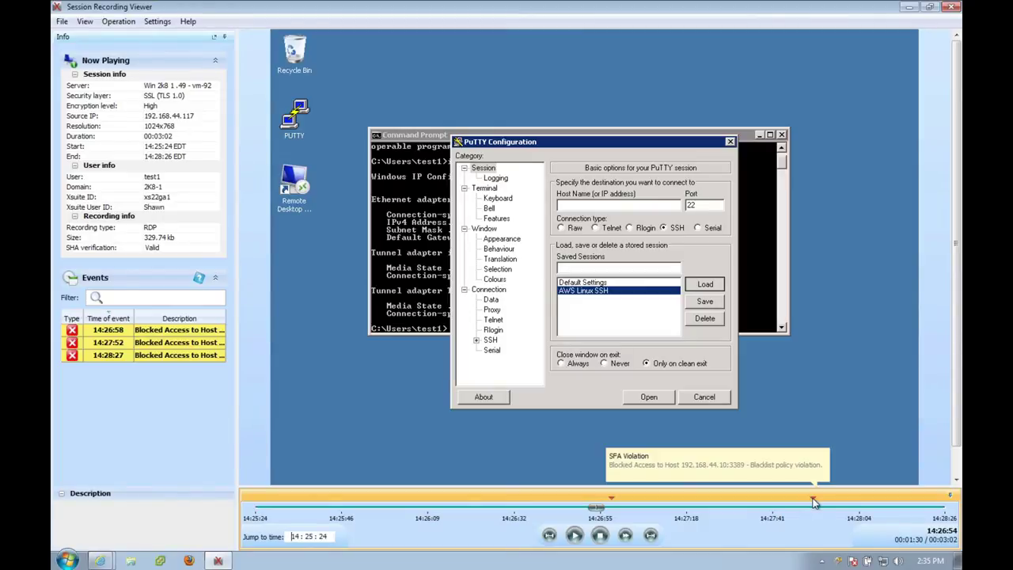
{"action": "left_click", "coordinate": [575, 536]}
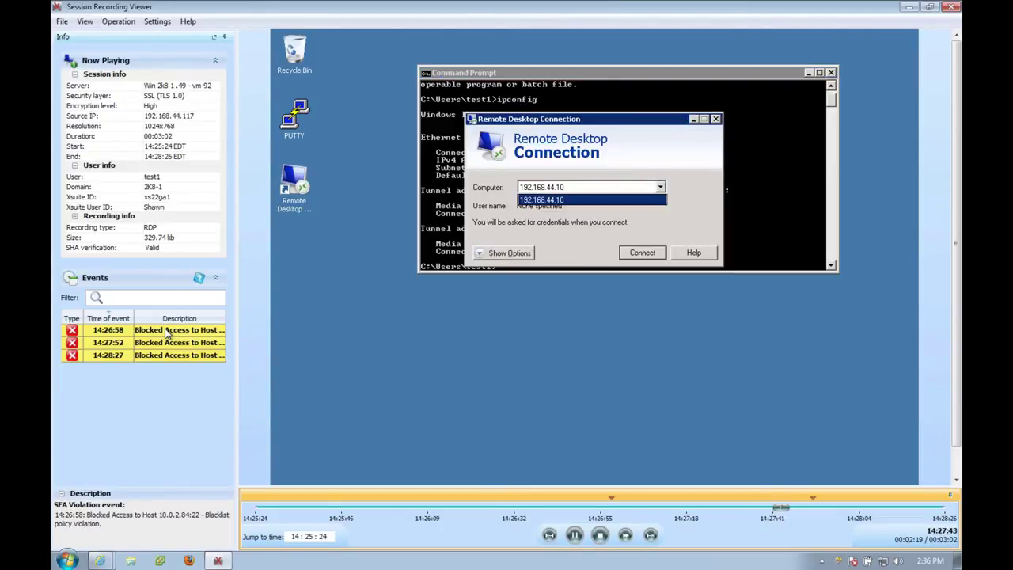
Step through the 14:26:58 and 14:27:52 events in the Events list, then close the recording viewer.
{"action": "left_click", "coordinate": [166, 333]}
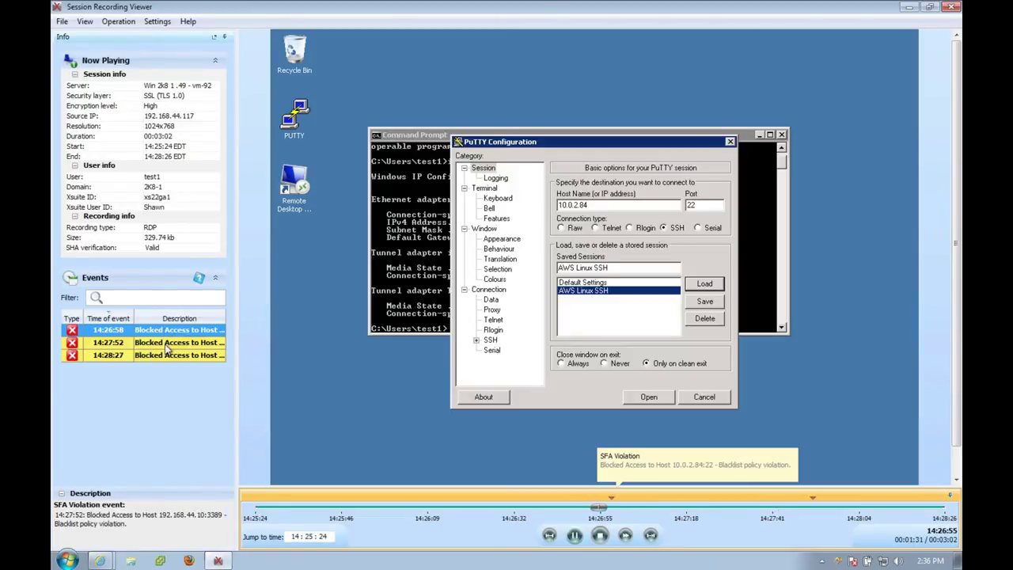
{"action": "left_click", "coordinate": [167, 343]}
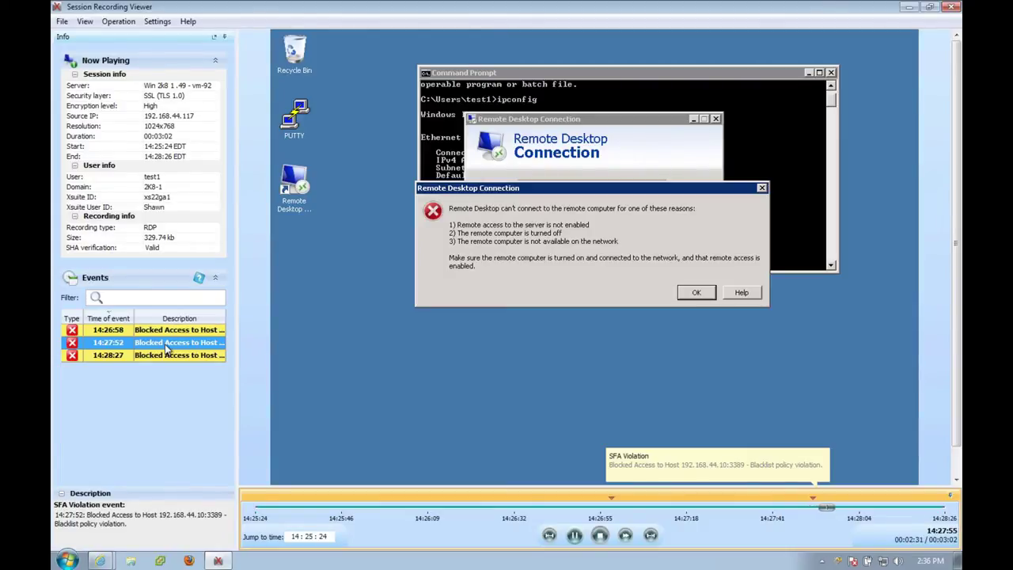
{"action": "double_click", "coordinate": [55, 8]}
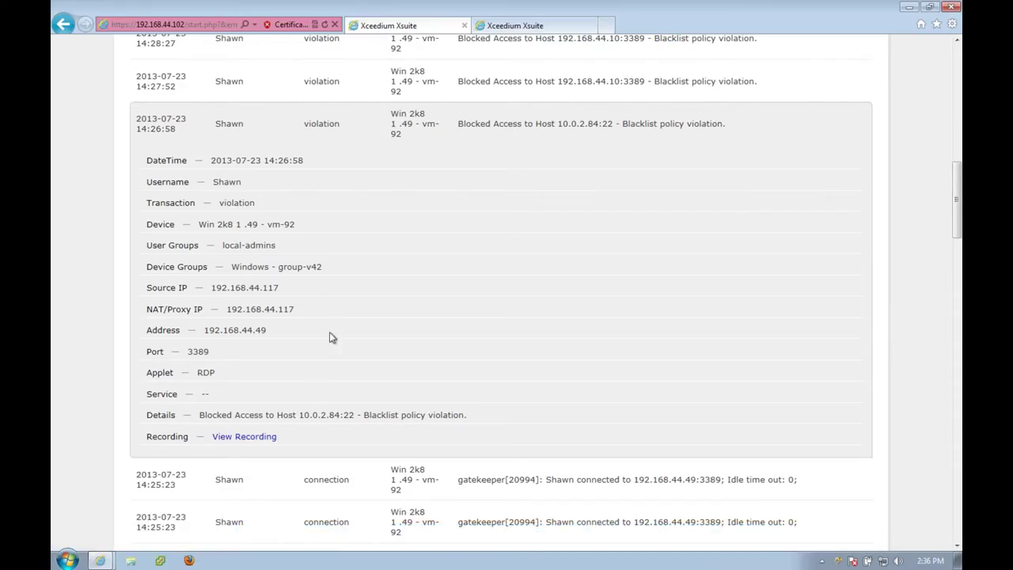
Expand the 14:31:14 sudo yum update violation showing AWS Linux 1, port 10110 and SSH.
{"action": "right_click", "coordinate": [333, 219]}
{"action": "left_click", "coordinate": [402, 195]}
{"action": "scroll", "coordinate": [192, 140], "scroll_direction": "up", "scroll_amount": 2}
{"action": "scroll", "coordinate": [192, 140], "scroll_direction": "up", "scroll_amount": 6}
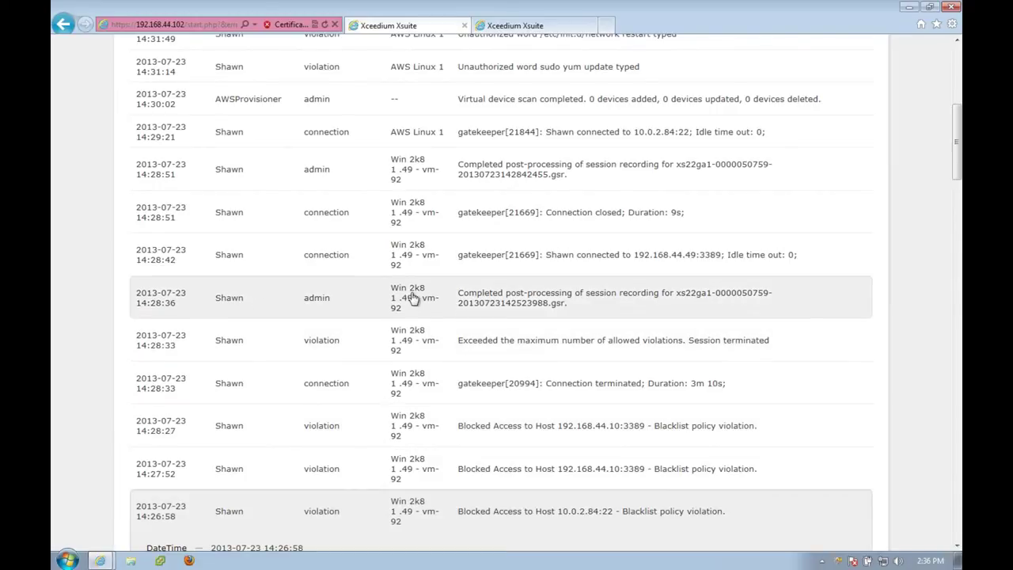
{"action": "scroll", "coordinate": [414, 298], "scroll_direction": "up", "scroll_amount": 3}
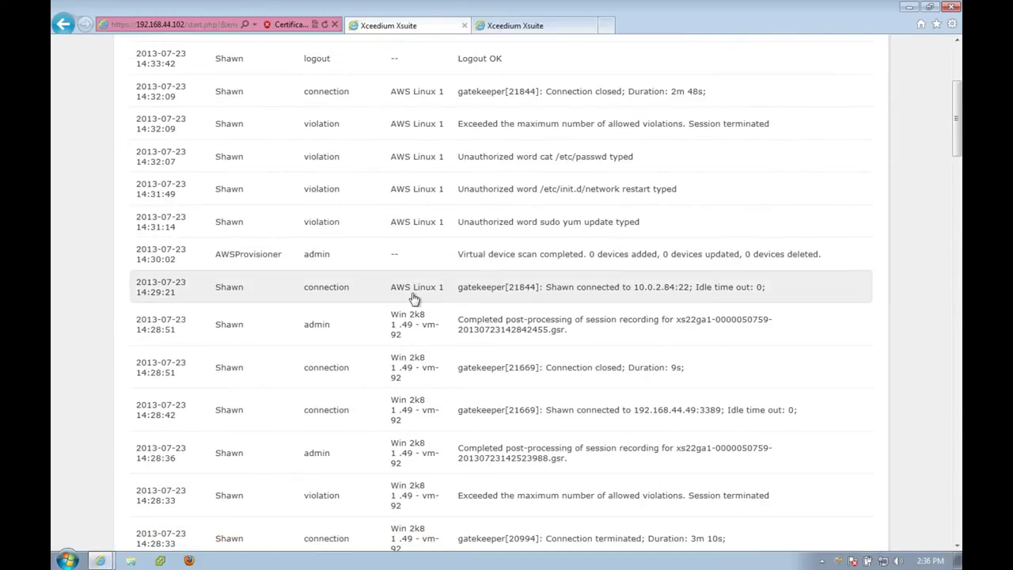
{"action": "left_click", "coordinate": [418, 225]}
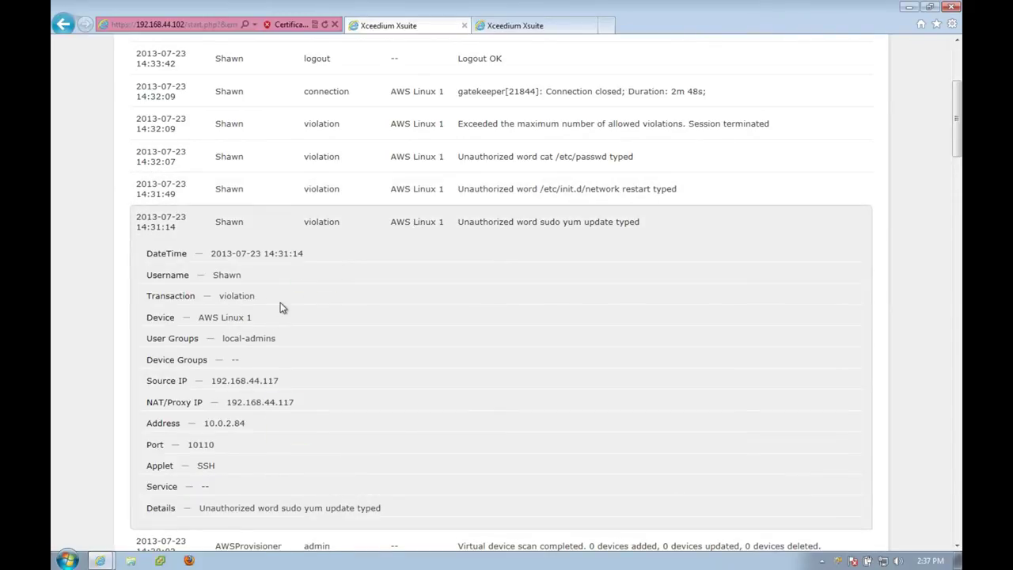
{"action": "scroll", "coordinate": [281, 353], "scroll_direction": "up", "scroll_amount": 5}
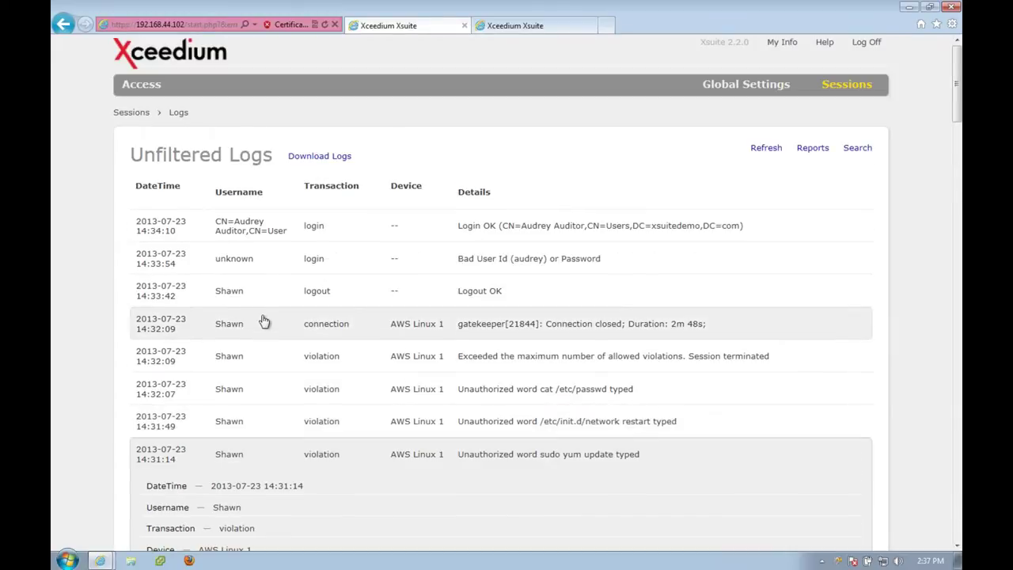
{"action": "scroll", "coordinate": [265, 323], "scroll_direction": "down", "scroll_amount": 2}
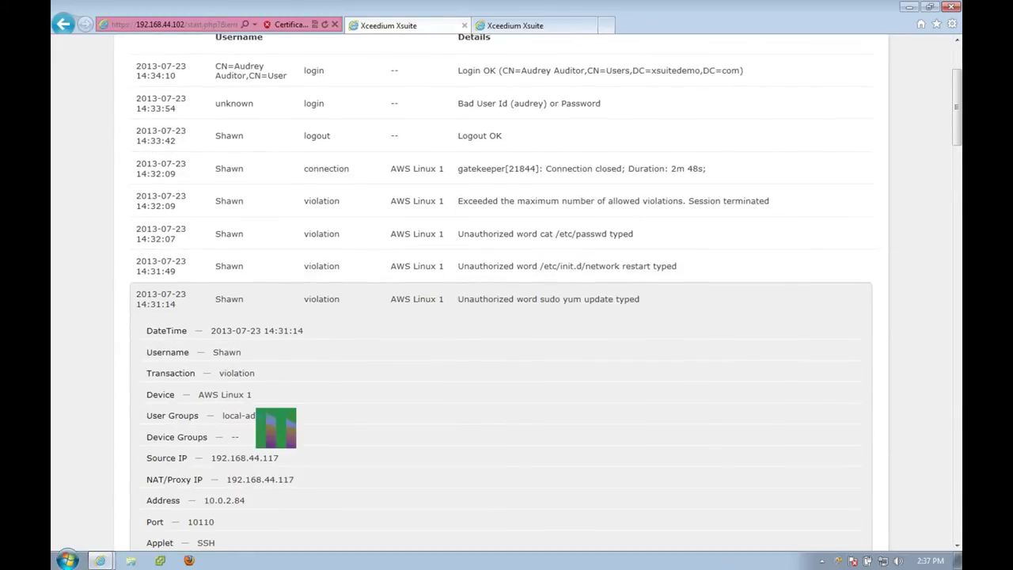
{"action": "scroll", "coordinate": [265, 421], "scroll_direction": "down", "scroll_amount": 2}
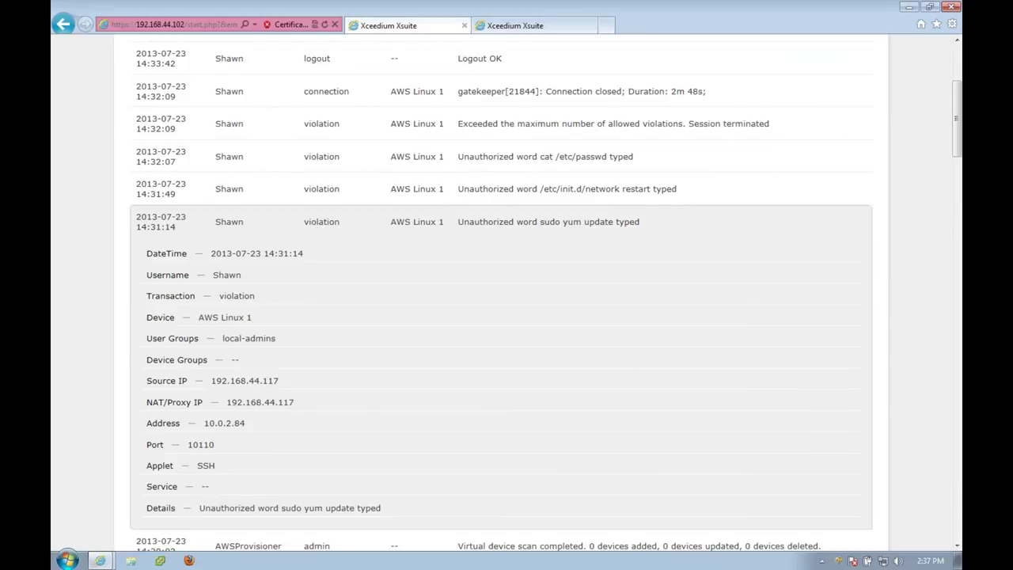
{"action": "scroll", "coordinate": [609, 355], "scroll_direction": "up", "scroll_amount": 3}
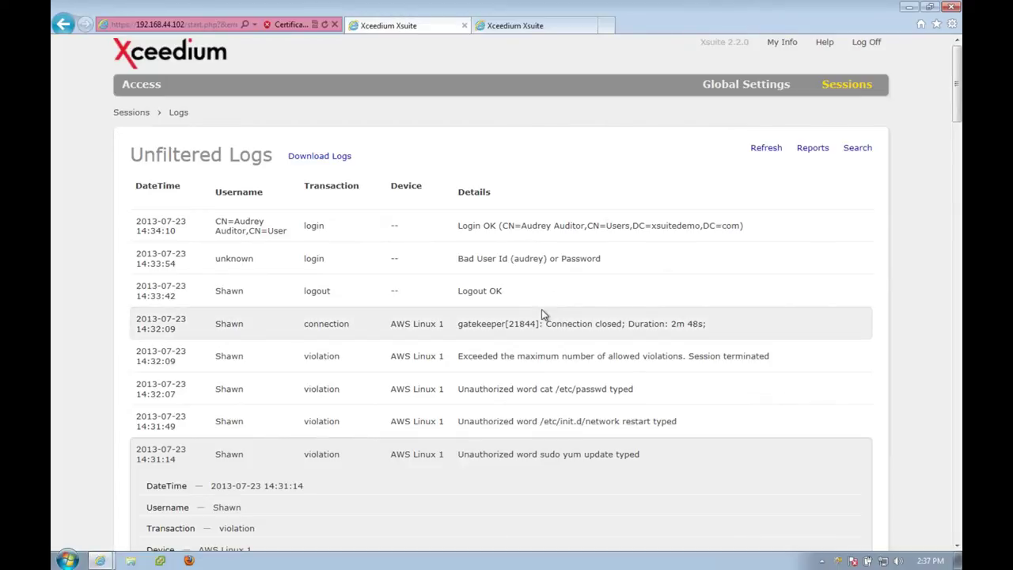
View the PCI 10.2.4 Failed User Login and PCI 10.2.1 User Logout reports.
{"action": "left_click", "coordinate": [811, 148]}
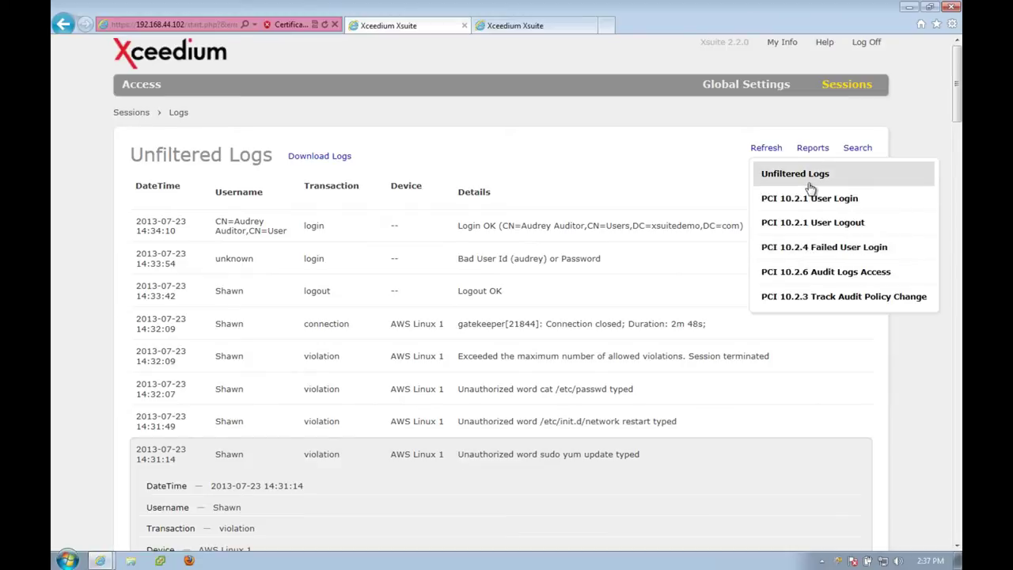
{"action": "left_click", "coordinate": [805, 248]}
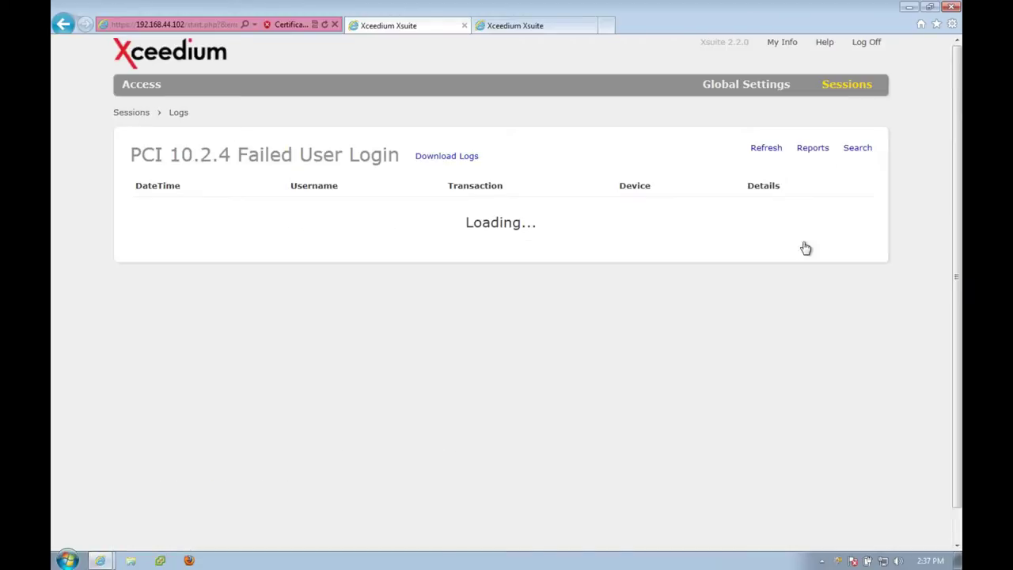
{"action": "left_click", "coordinate": [814, 152]}
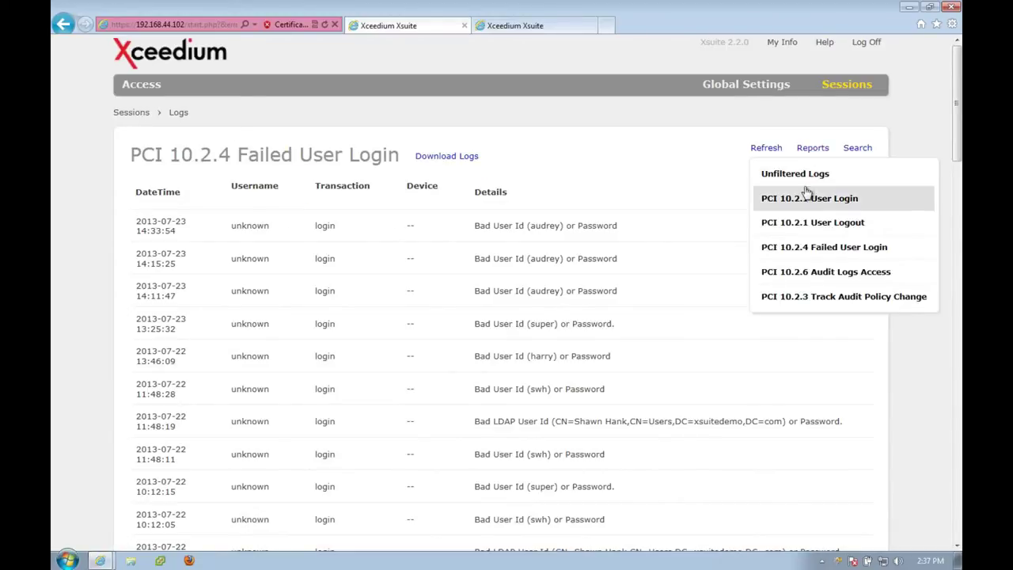
{"action": "left_click", "coordinate": [806, 223]}
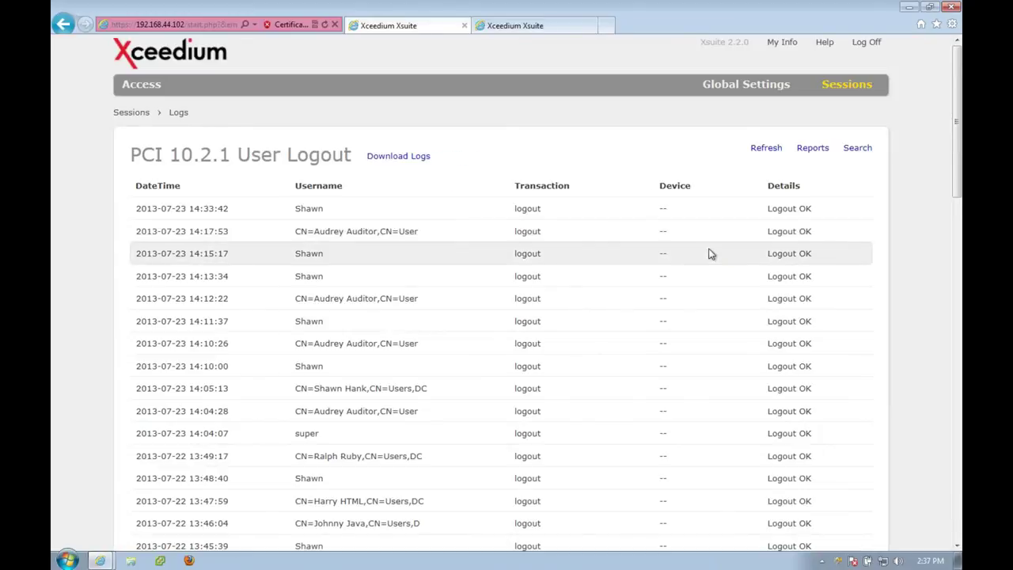
In the advanced search, select Violations and add the user's three accounts, found by searching 'shawn'.
{"action": "left_click", "coordinate": [854, 149]}
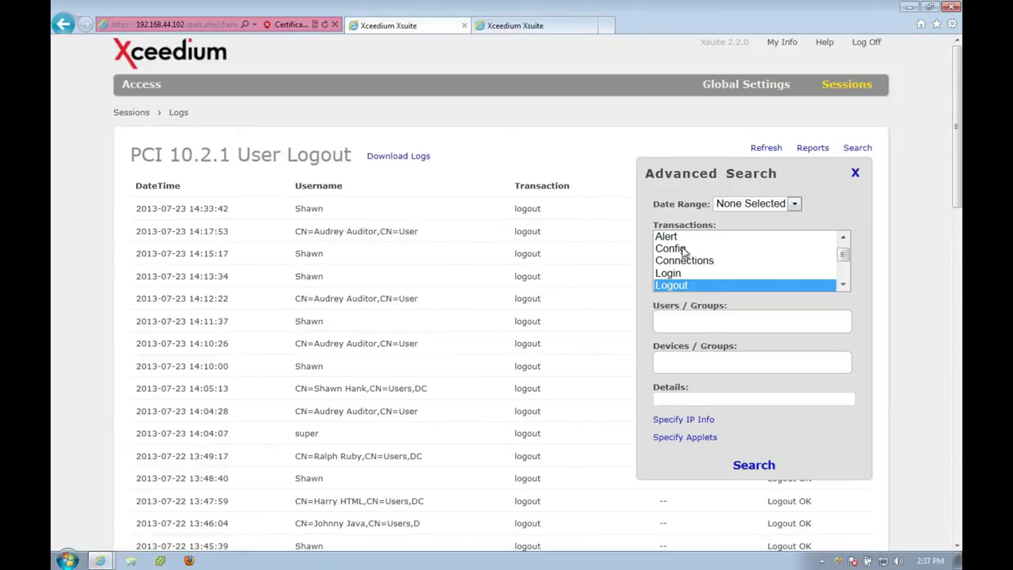
{"action": "scroll", "coordinate": [684, 255], "scroll_direction": "down", "scroll_amount": 1}
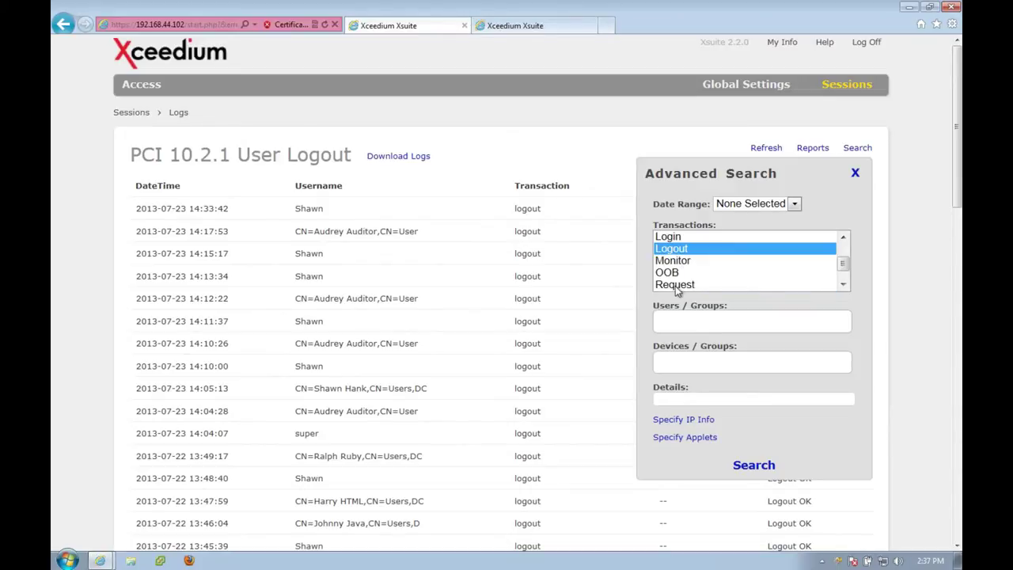
{"action": "scroll", "coordinate": [677, 291], "scroll_direction": "down", "scroll_amount": 1}
{"action": "left_click", "coordinate": [677, 287]}
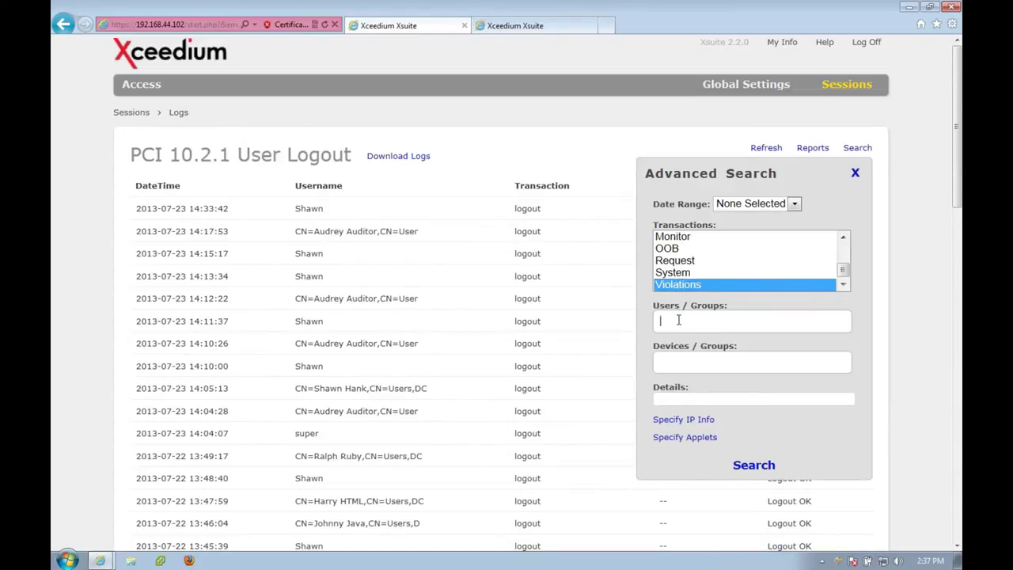
{"action": "left_click", "coordinate": [679, 319]}
{"action": "type", "text": "shawn"}
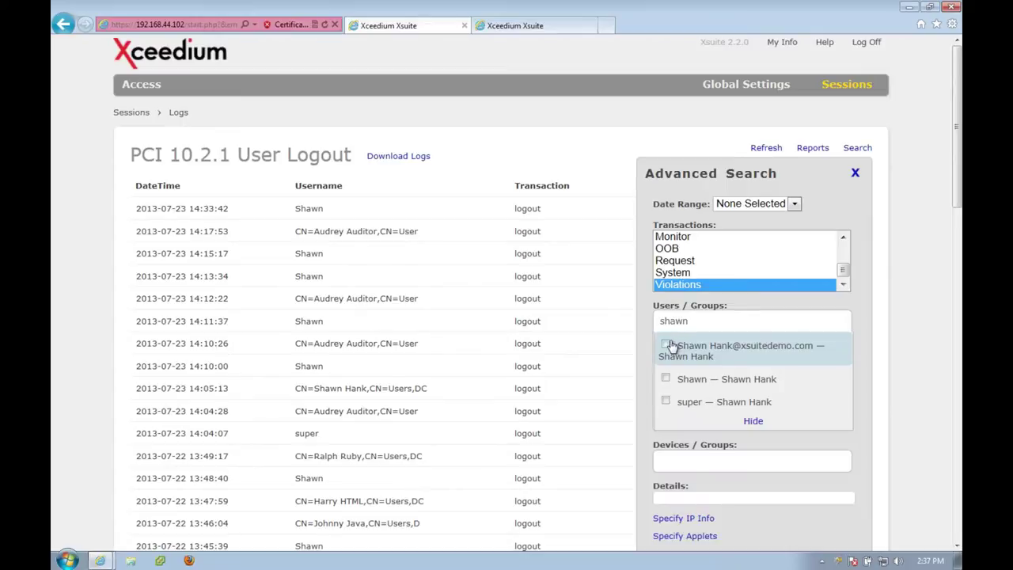
{"action": "left_click", "coordinate": [674, 346]}
{"action": "left_click", "coordinate": [667, 379]}
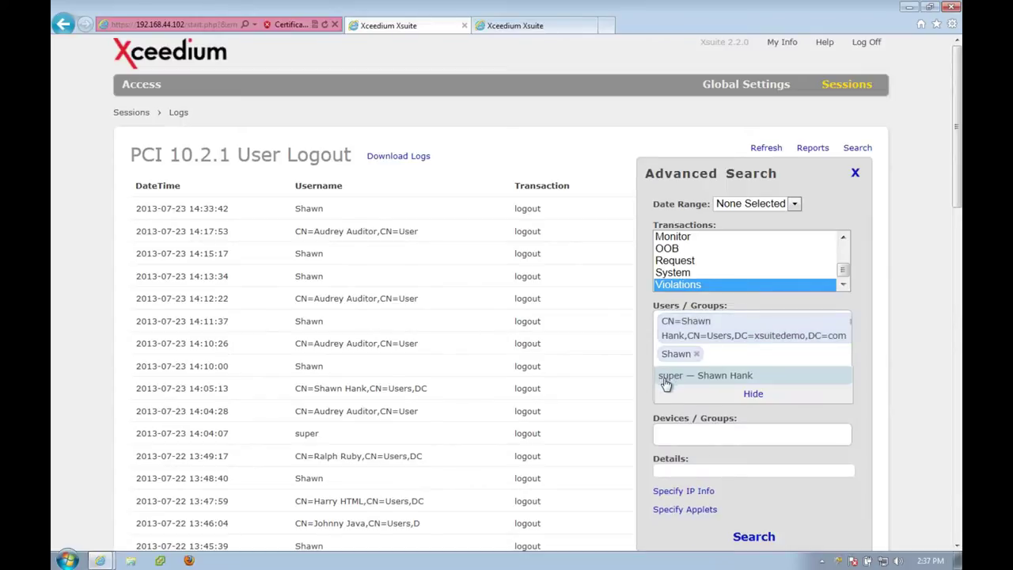
{"action": "left_click", "coordinate": [666, 379]}
Run the violations search and close the search panel to review the filtered logs.
{"action": "scroll", "coordinate": [664, 380], "scroll_direction": "down", "scroll_amount": 5}
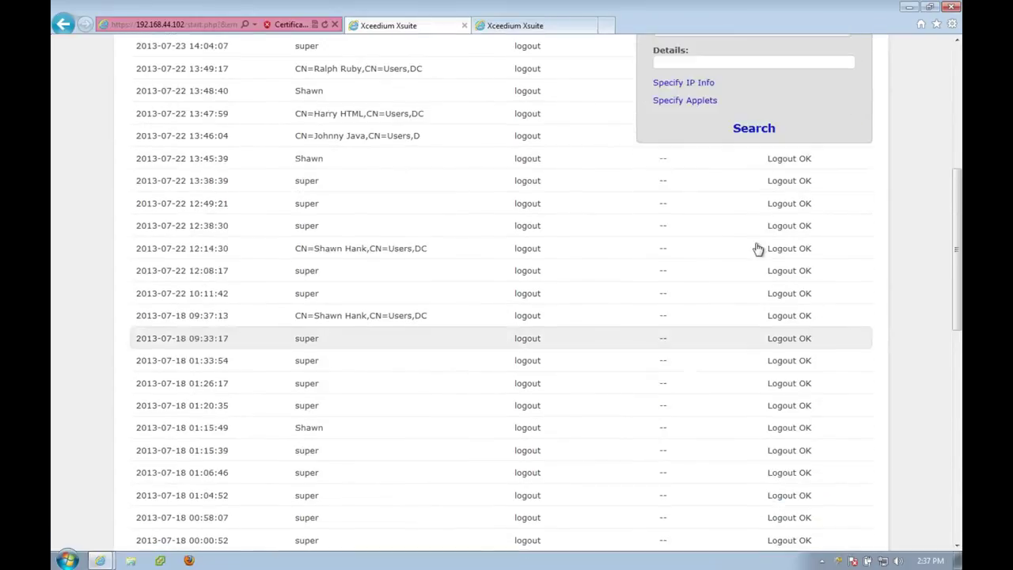
{"action": "left_click", "coordinate": [754, 132]}
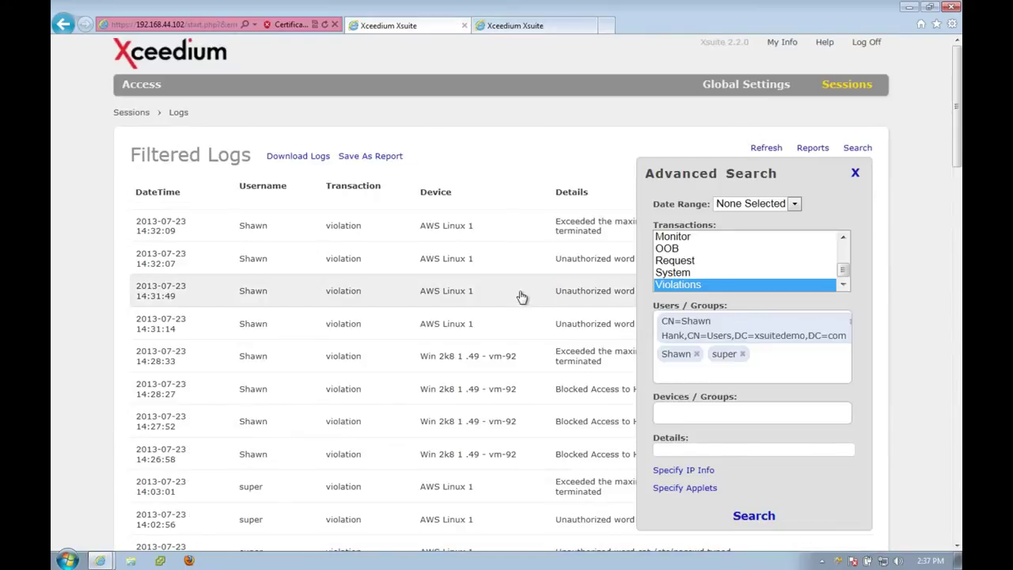
{"action": "left_click", "coordinate": [855, 173]}
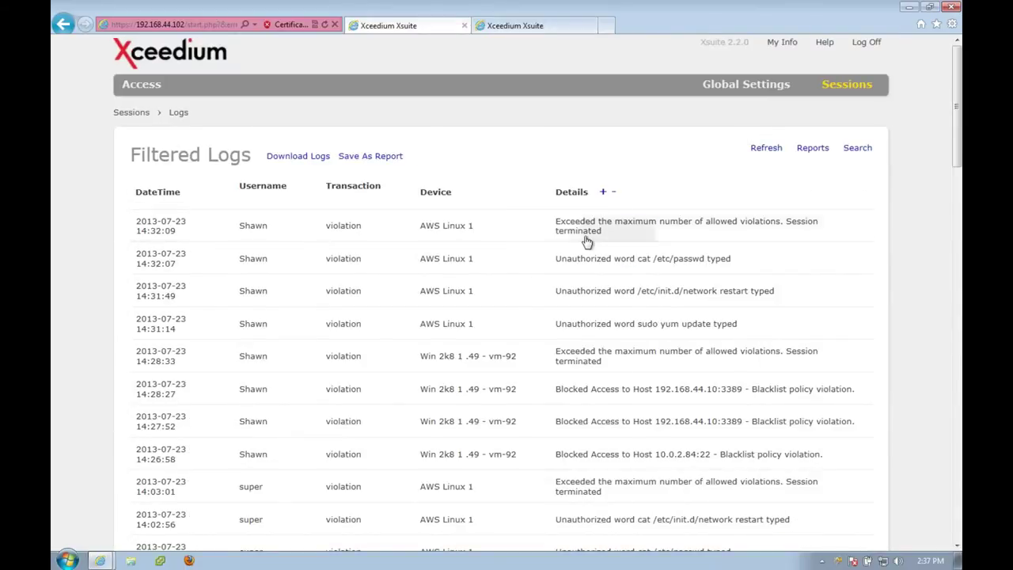
{"action": "scroll", "coordinate": [584, 237], "scroll_direction": "down", "scroll_amount": 2}
{"action": "scroll", "coordinate": [586, 236], "scroll_direction": "up", "scroll_amount": 2}
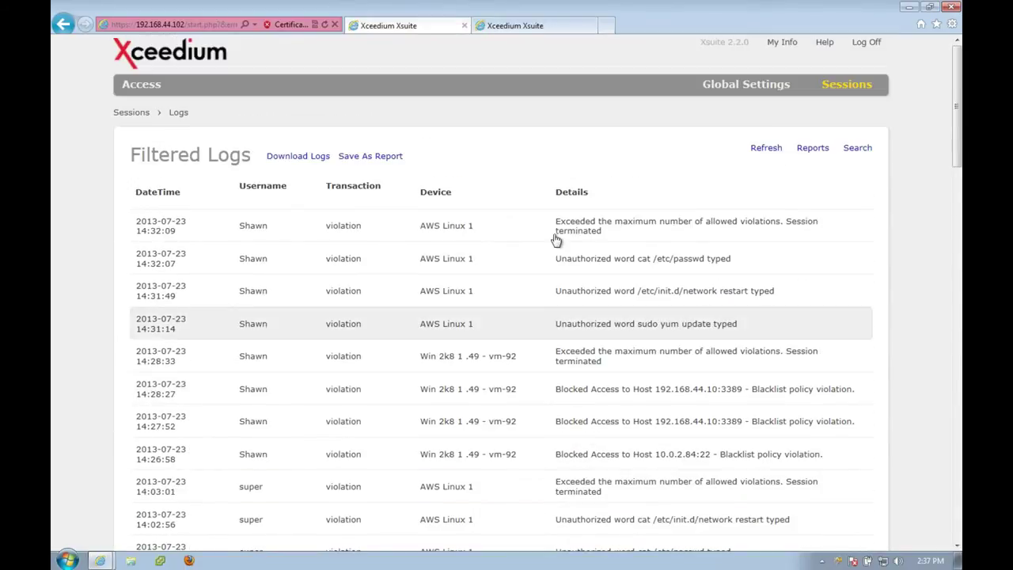
Cancel saving the filtered logs as a report and go to the Access page.
{"action": "left_click", "coordinate": [359, 157]}
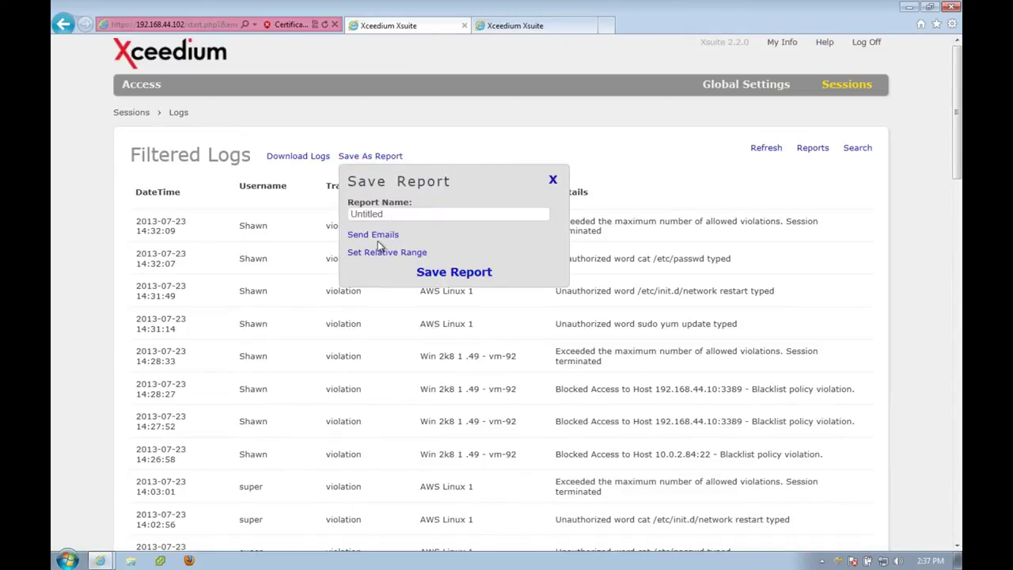
{"action": "left_click", "coordinate": [555, 182]}
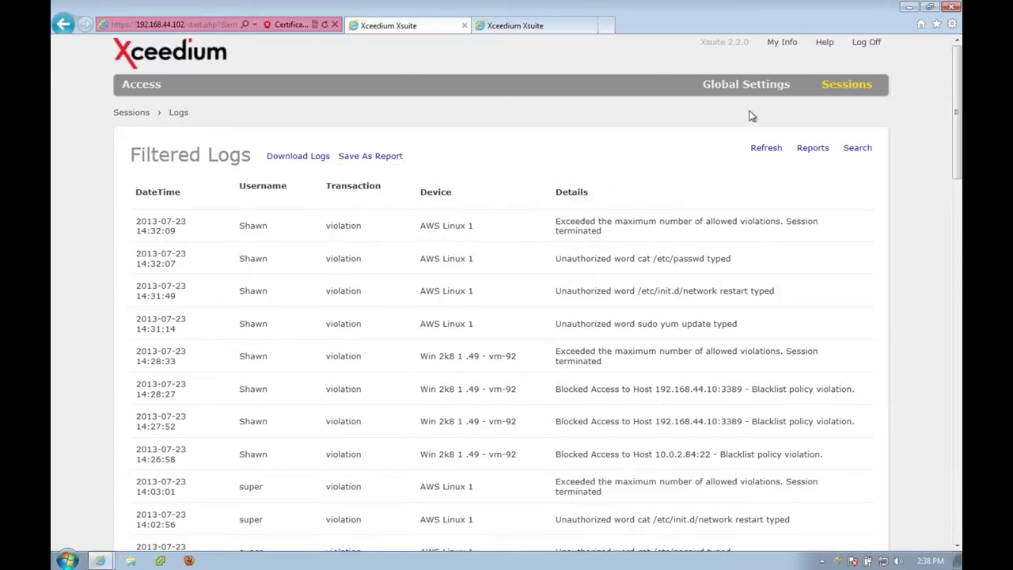
{"action": "left_click", "coordinate": [131, 94]}
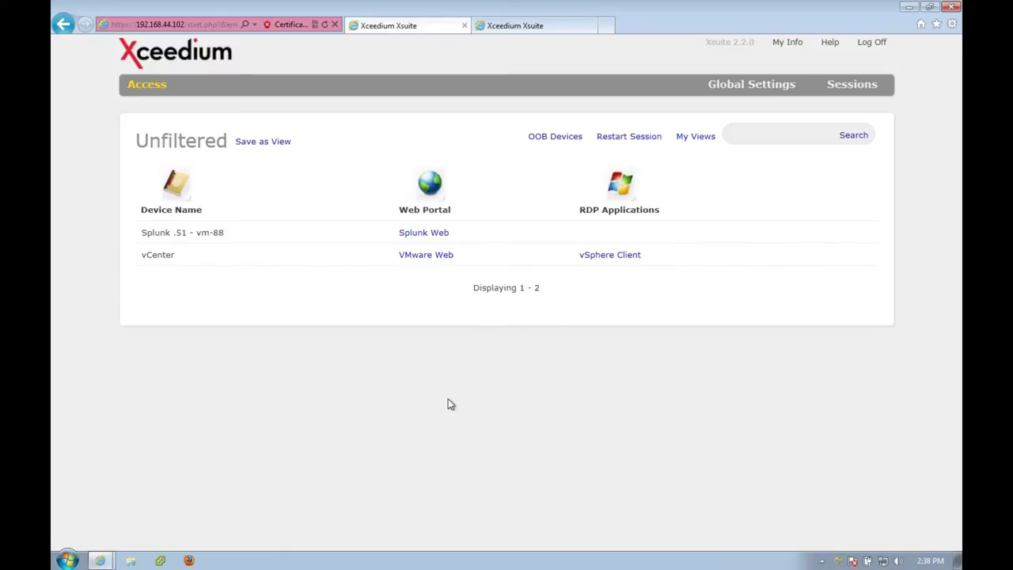
Launch the vSphere Client RDP application for the vCenter device.
{"action": "left_click", "coordinate": [598, 258]}
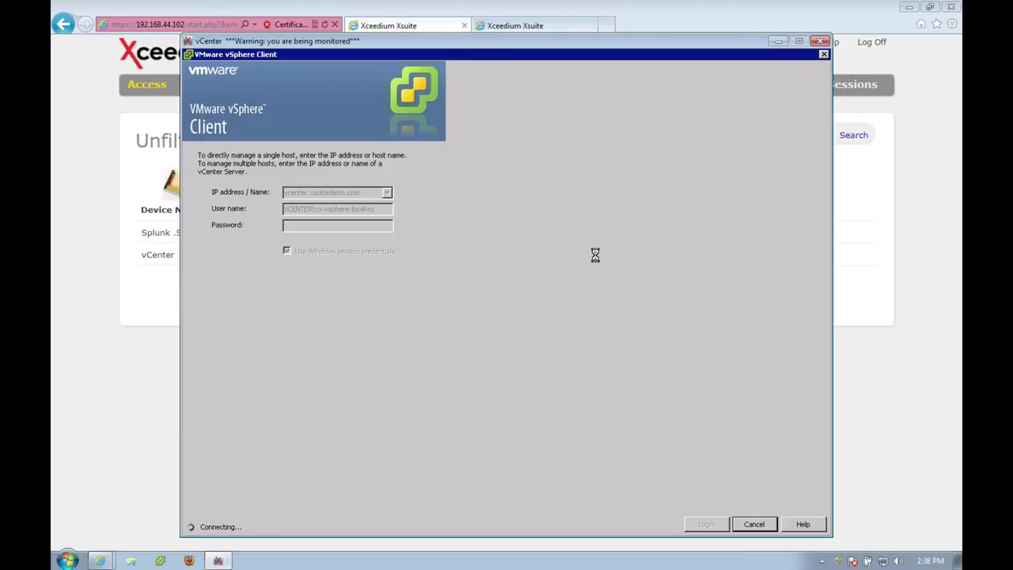
Move the vSphere Client window aside and open vCenter's VMware Web, accepting both certificate alerts.
{"action": "left_click_drag", "start_coordinate": [439, 39], "coordinate": [803, 68]}
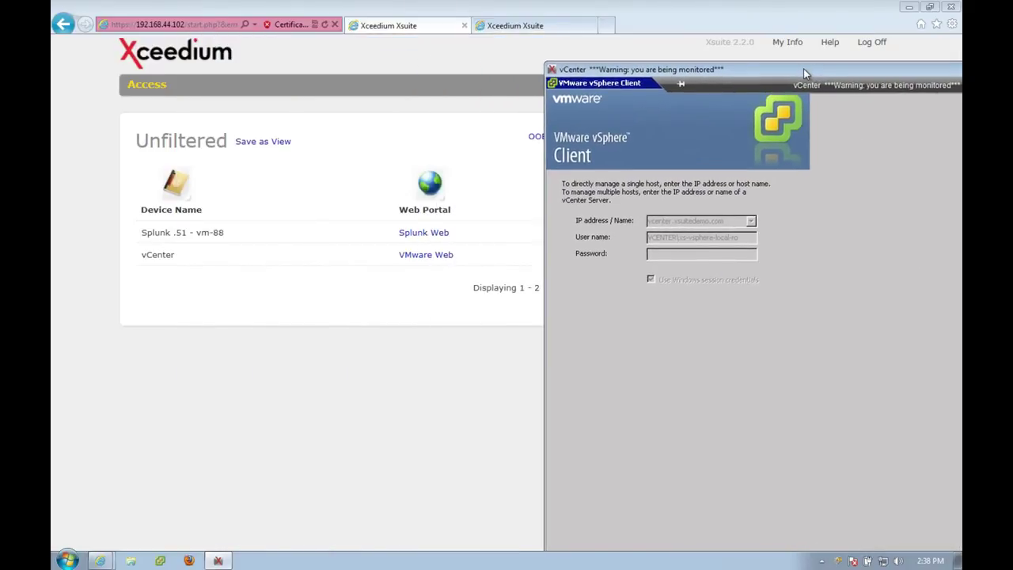
{"action": "left_click", "coordinate": [433, 262]}
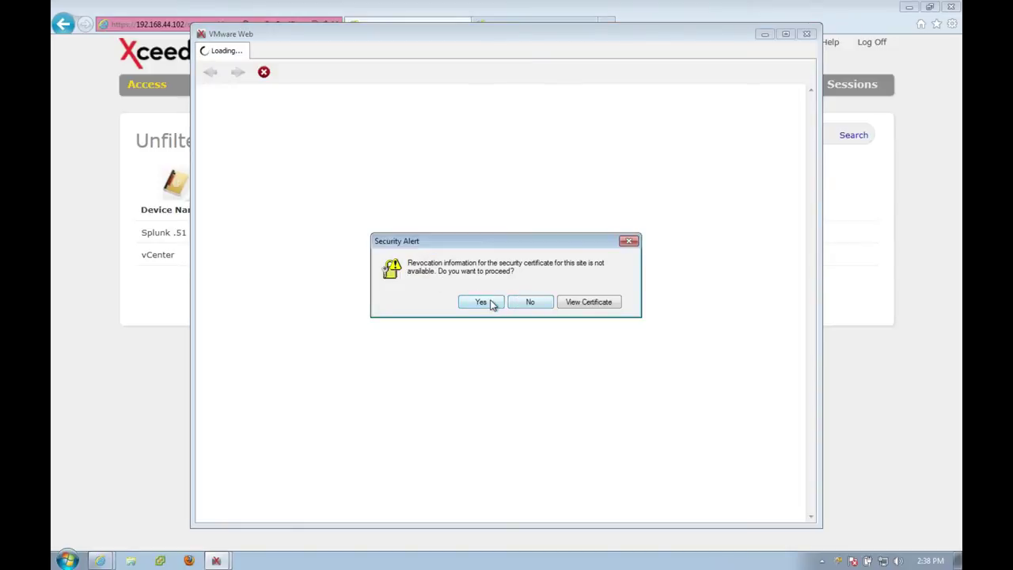
{"action": "left_click", "coordinate": [483, 302]}
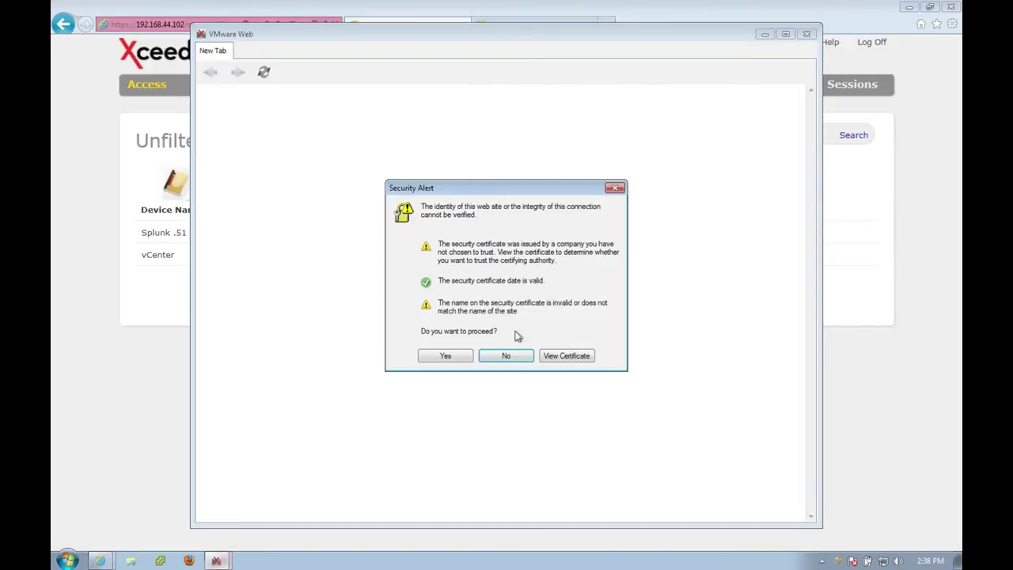
{"action": "left_click", "coordinate": [445, 358]}
Switch between the vSphere Client login and VMware Web windows from the taskbar.
{"action": "mouse_move", "coordinate": [218, 559]}
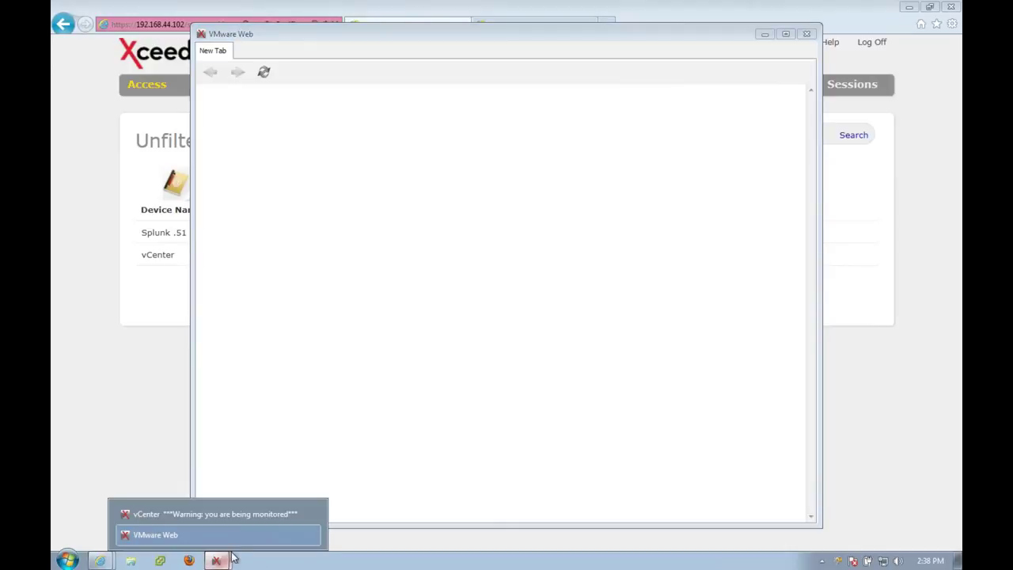
{"action": "left_click", "coordinate": [216, 514]}
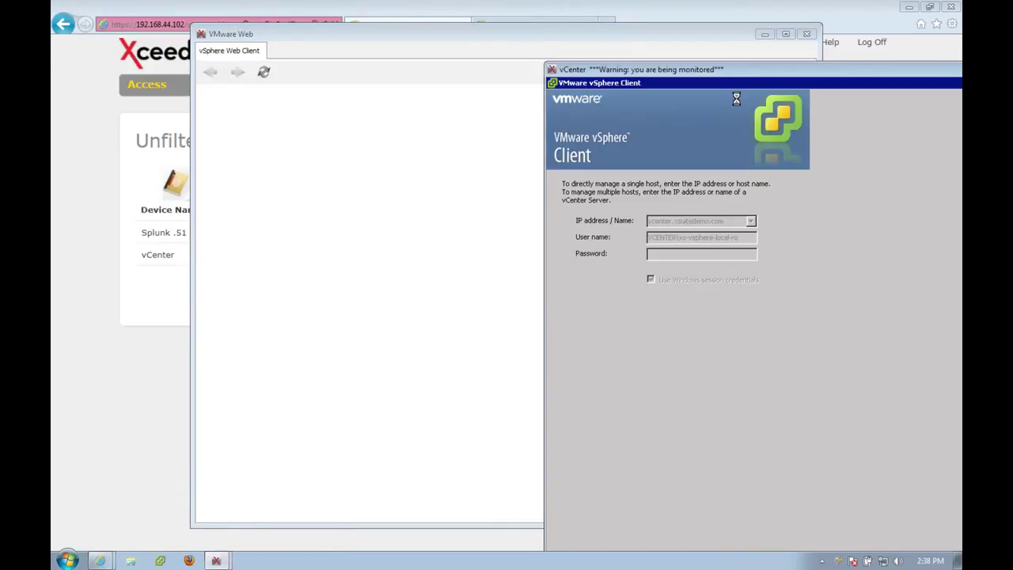
{"action": "left_click", "coordinate": [582, 39]}
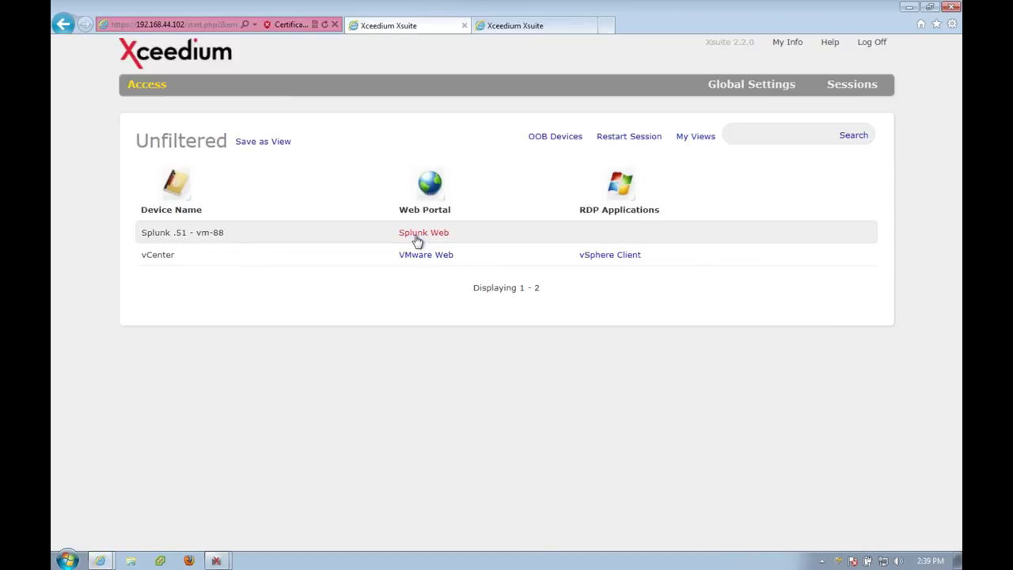
Launch the Splunk Web session and accept both certificate security warnings.
{"action": "left_click", "coordinate": [417, 234]}
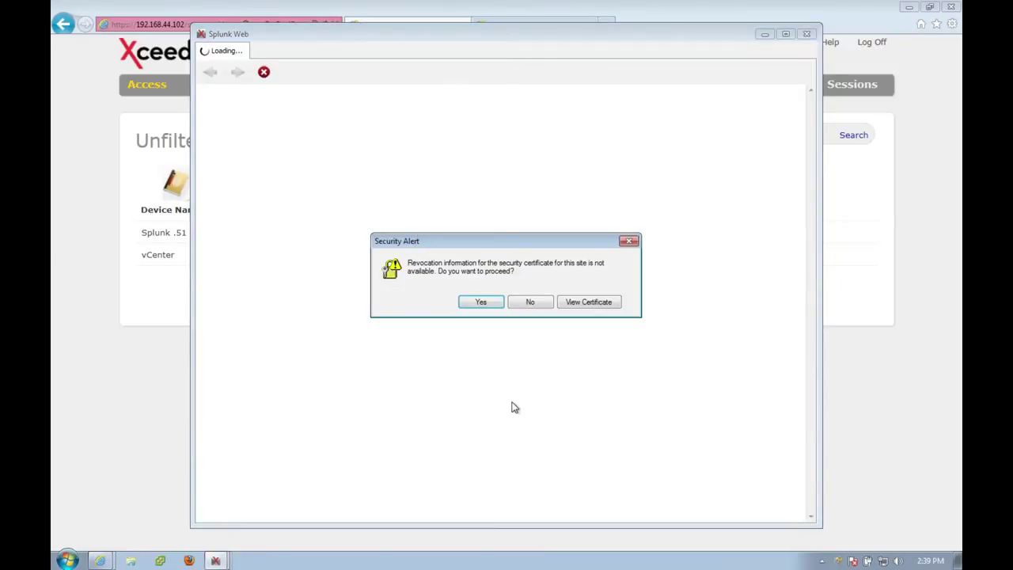
{"action": "left_click", "coordinate": [479, 303]}
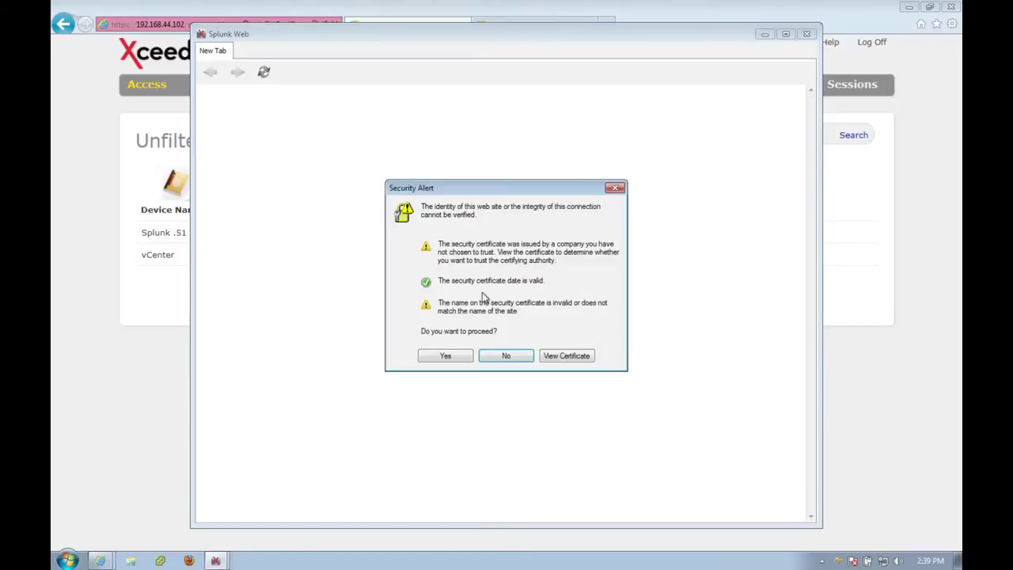
{"action": "left_click", "coordinate": [447, 358]}
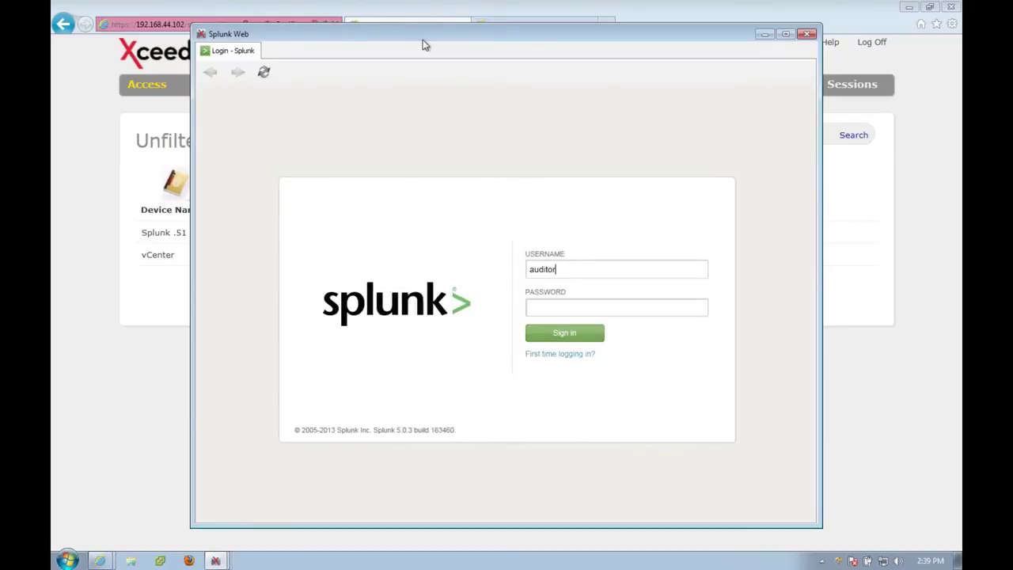
Sign in to Splunk with the auditor account's username and password.
{"action": "type", "text": "audry"}
{"action": "key", "text": "BackSpace"}
{"action": "type", "text": "ey"}
{"action": "key", "text": "Tab"}
{"action": "type", "text": "••••••••"}
{"action": "key", "text": "Return"}
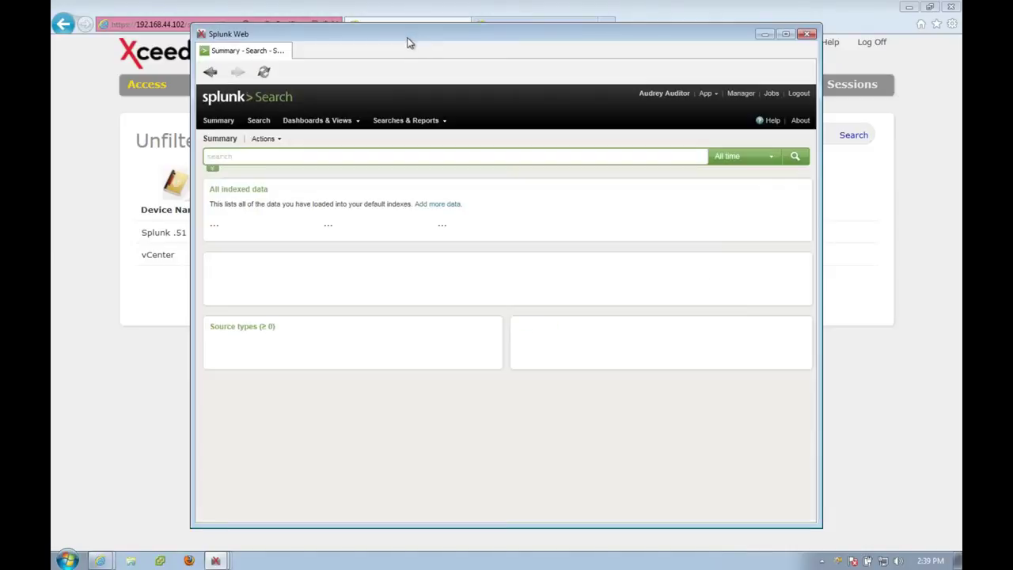
Open the xs22ga-1 source events in Splunk and limit the search to the last 15 minutes.
{"action": "double_click", "coordinate": [410, 35]}
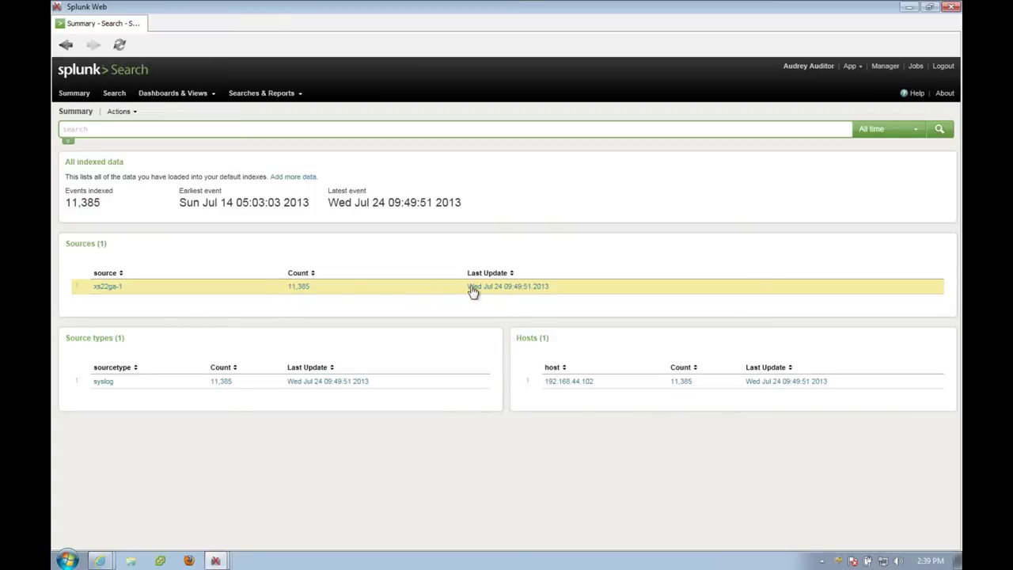
{"action": "left_click", "coordinate": [309, 291]}
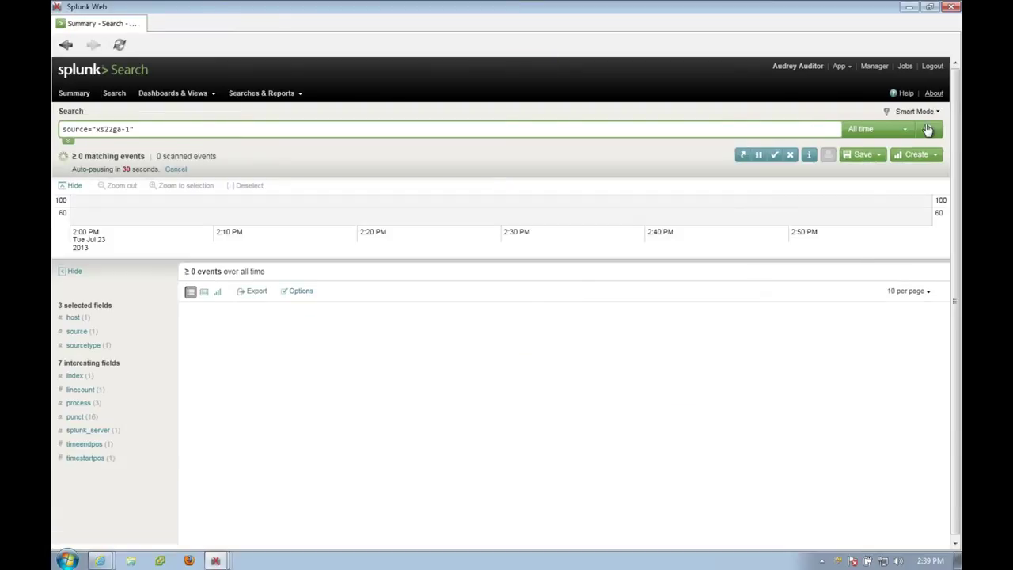
{"action": "left_click", "coordinate": [911, 130]}
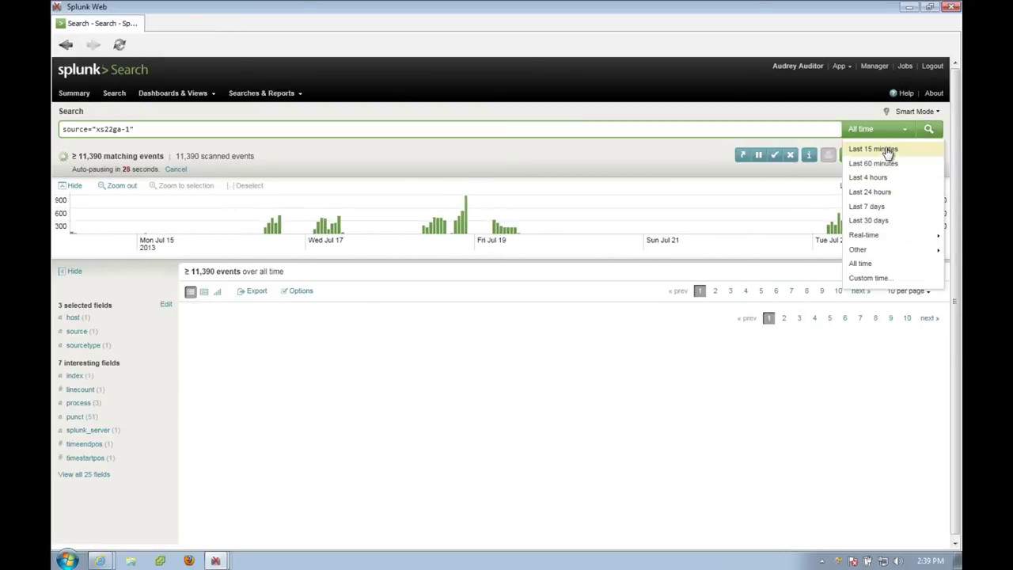
{"action": "left_click", "coordinate": [888, 150]}
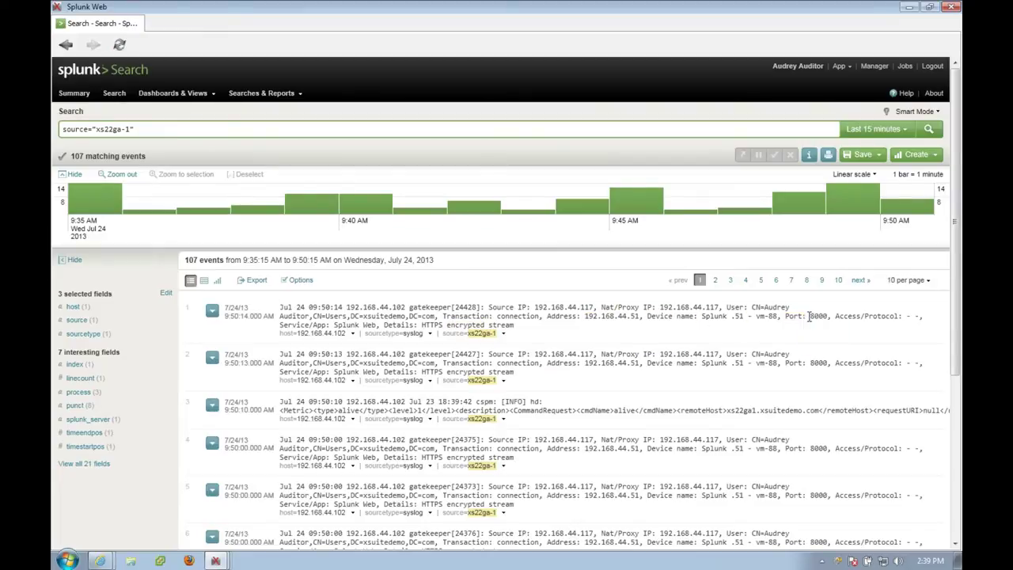
Add 'violation' to the source="xs22ga-1" search, run it for 8 events, then close Splunk Web.
{"action": "left_click", "coordinate": [212, 127]}
{"action": "type", "text": "o"}
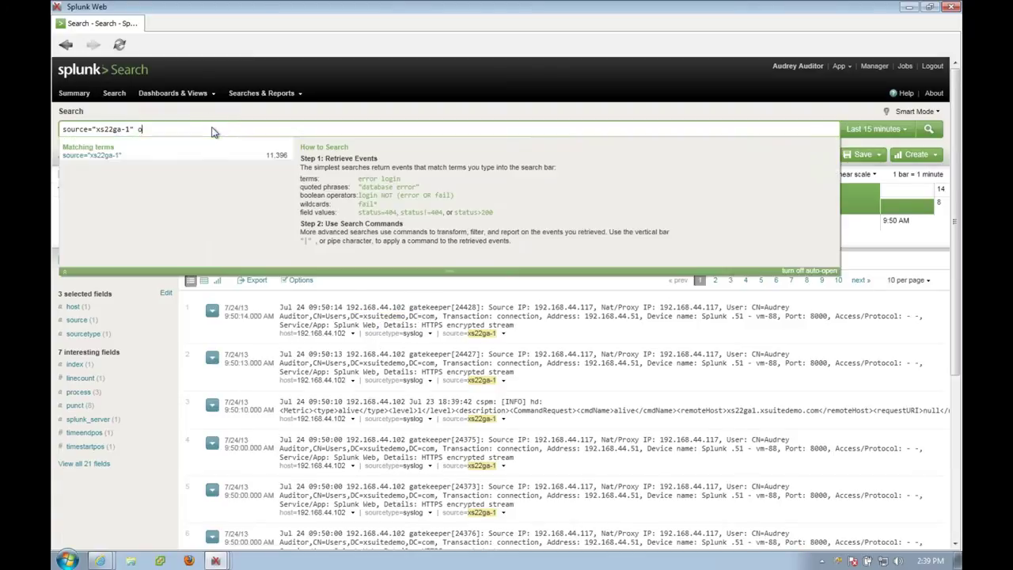
{"action": "type", "text": "lvi"}
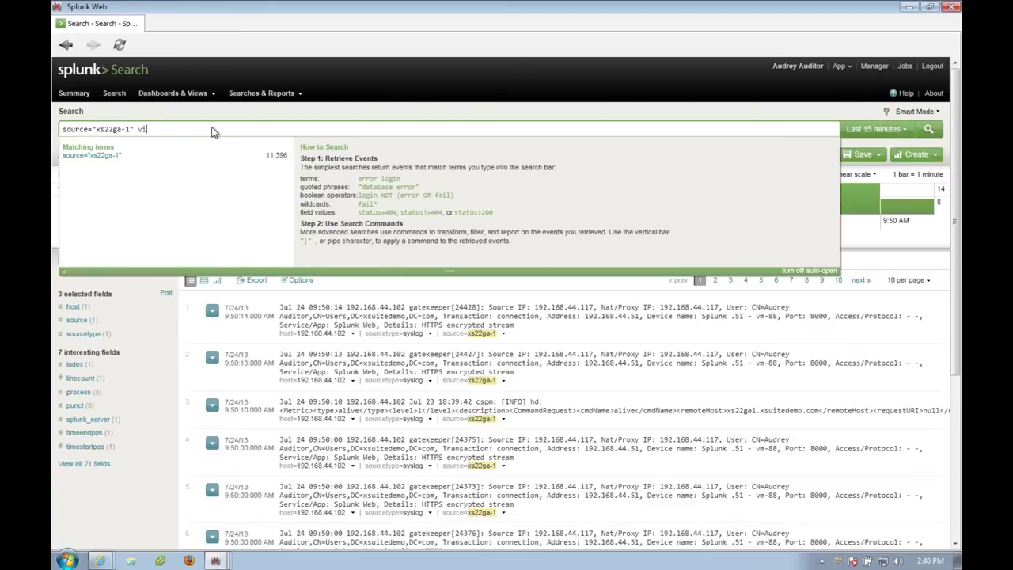
{"action": "type", "text": "olaion"}
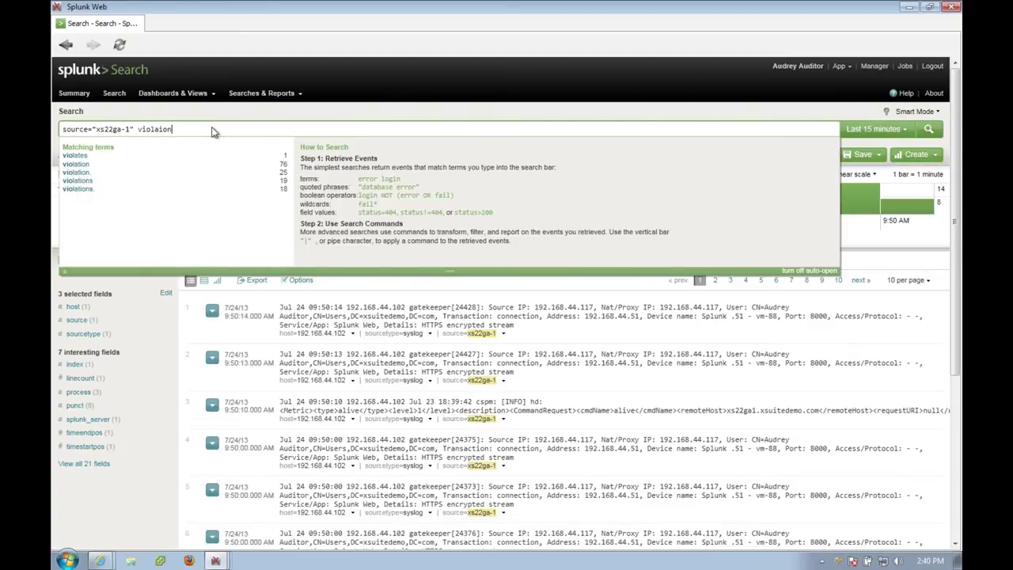
{"action": "key", "text": "BackSpace"}
{"action": "key", "text": "BackSpace"}
{"action": "key", "text": "BackSpace"}
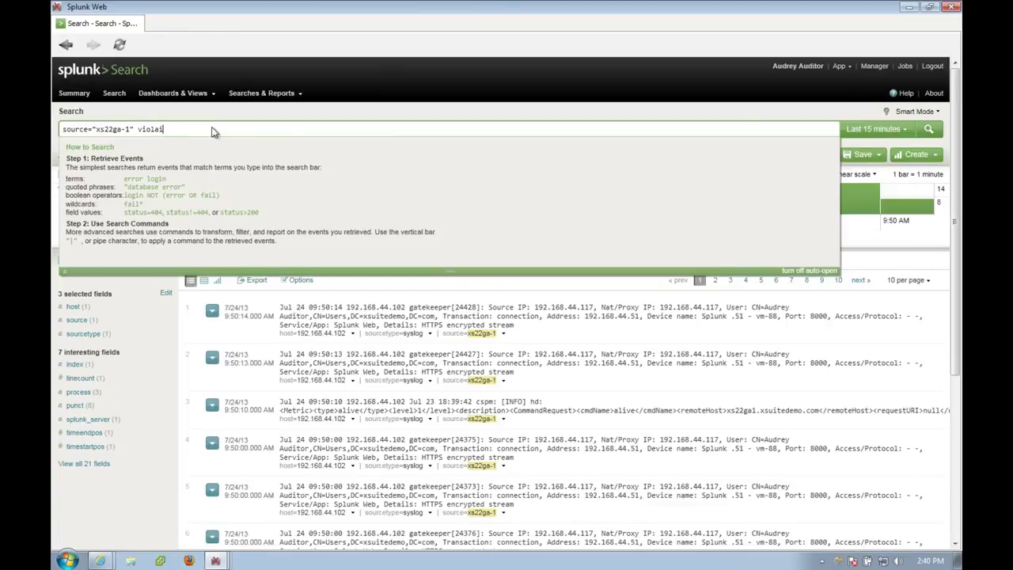
{"action": "type", "text": "tion"}
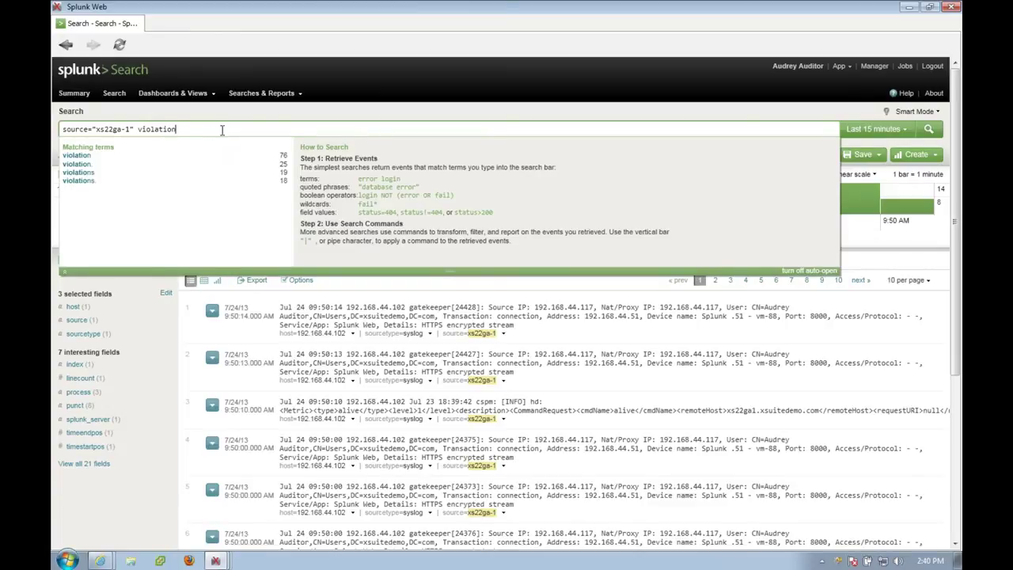
{"action": "key", "text": "Return"}
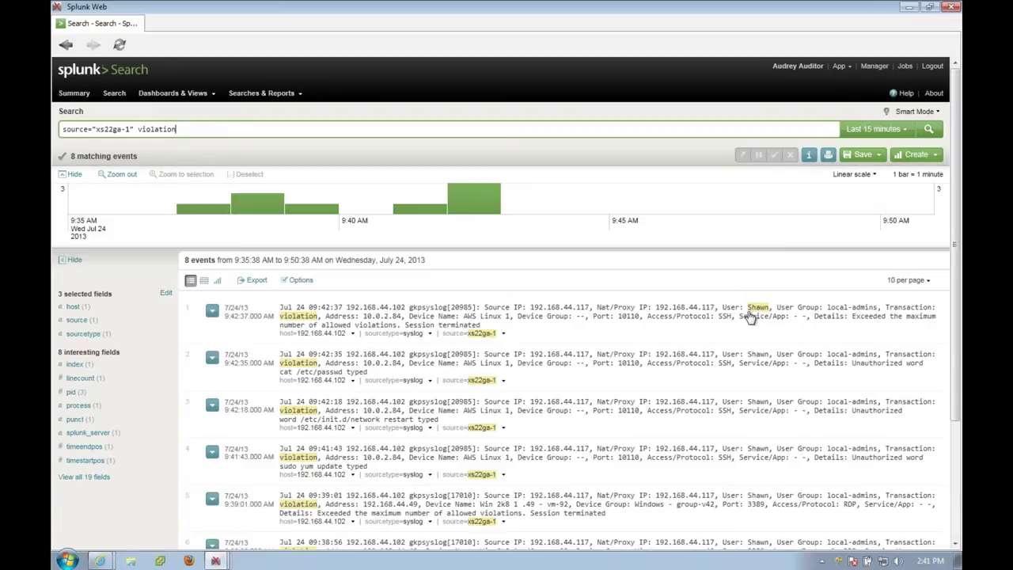
{"action": "left_click", "coordinate": [951, 6]}
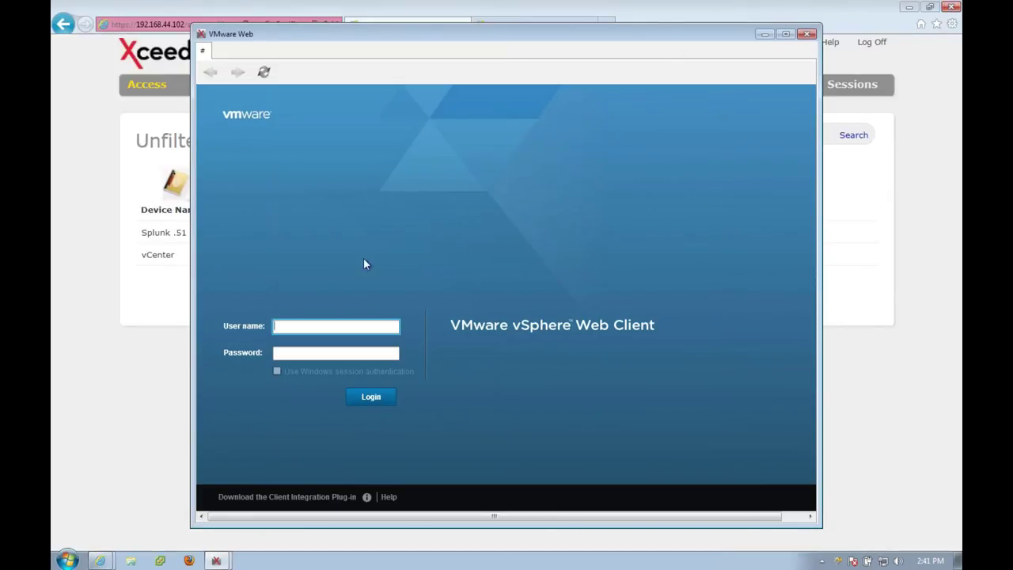
Enter the Administrator user name and the password in the vSphere Web Client login.
{"action": "left_click", "coordinate": [340, 326]}
{"action": "type", "text": "Administrato"}
{"action": "key", "text": "Tab"}
{"action": "left_click", "coordinate": [340, 328]}
{"action": "type", "text": "r"}
{"action": "key", "text": "Tab"}
{"action": "type", "text": "••"}
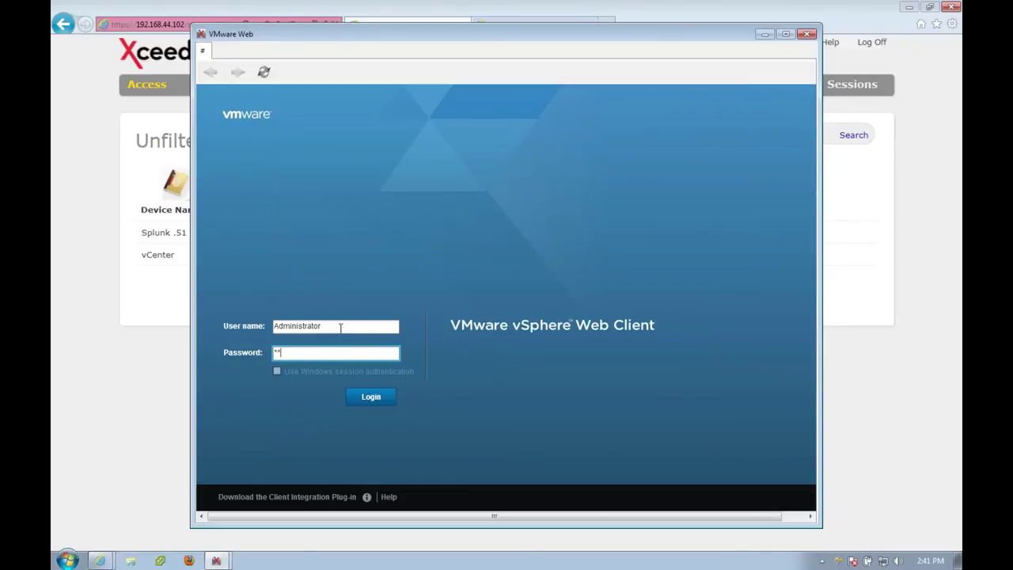
Submit the login, then bring the vCenter vSphere Client session window forward.
{"action": "left_click", "coordinate": [374, 396]}
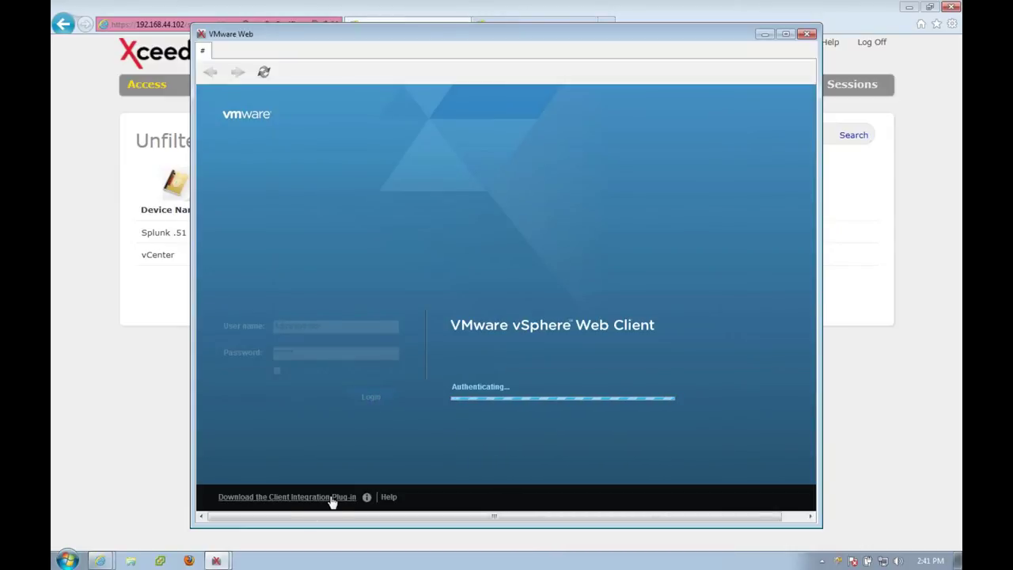
{"action": "left_click", "coordinate": [216, 560]}
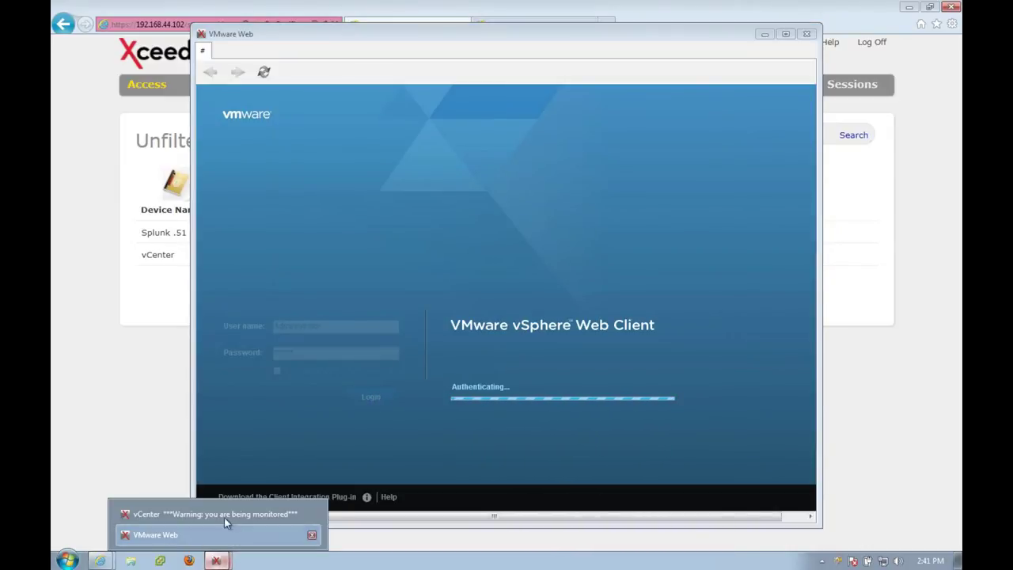
{"action": "left_click", "coordinate": [224, 515]}
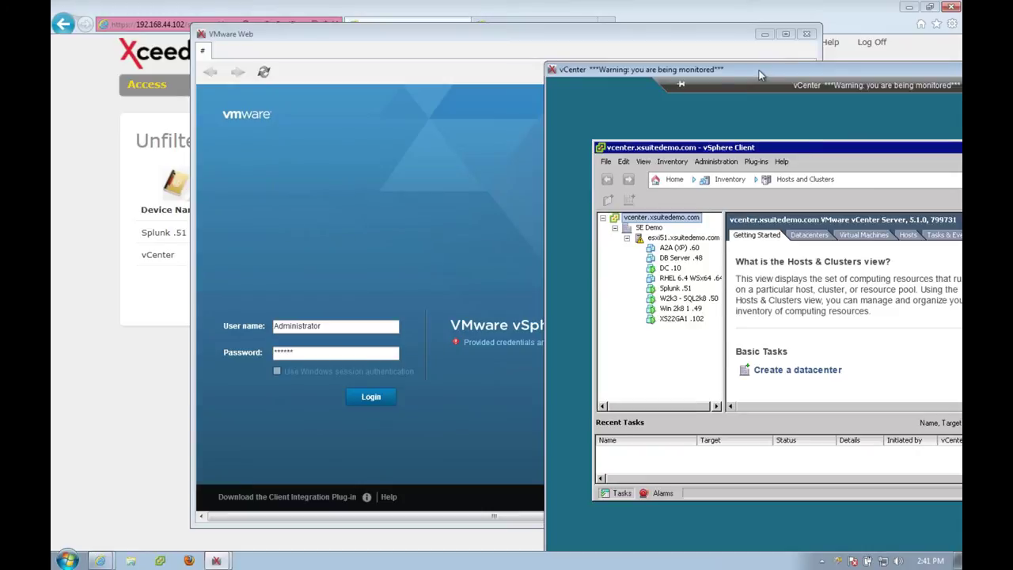
Maximize the vCenter session and view XS22GA1 .102's tasks, events and resource allocation.
{"action": "double_click", "coordinate": [760, 70]}
{"action": "left_click_drag", "start_coordinate": [863, 133], "coordinate": [867, 101]}
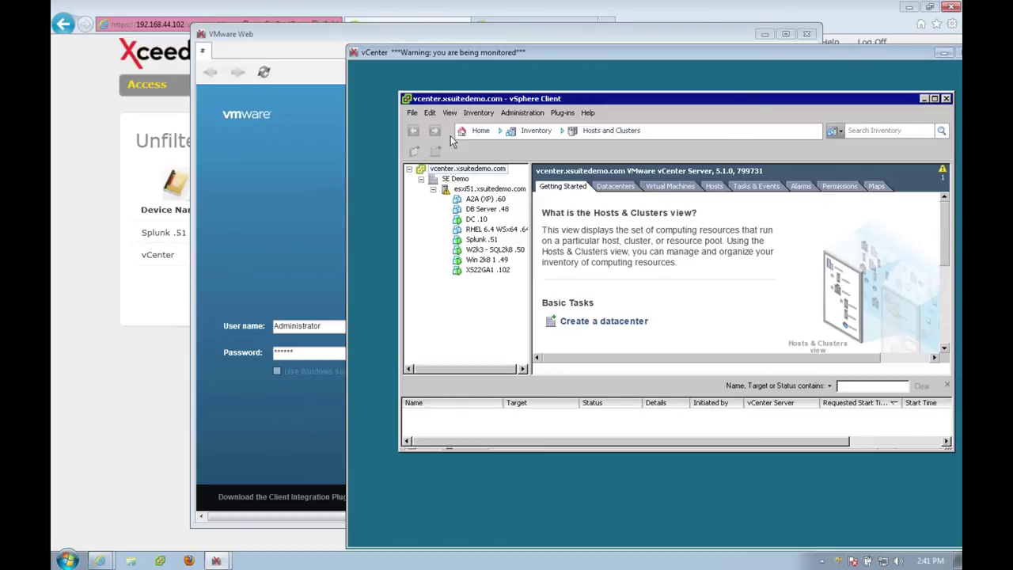
{"action": "left_click", "coordinate": [469, 271]}
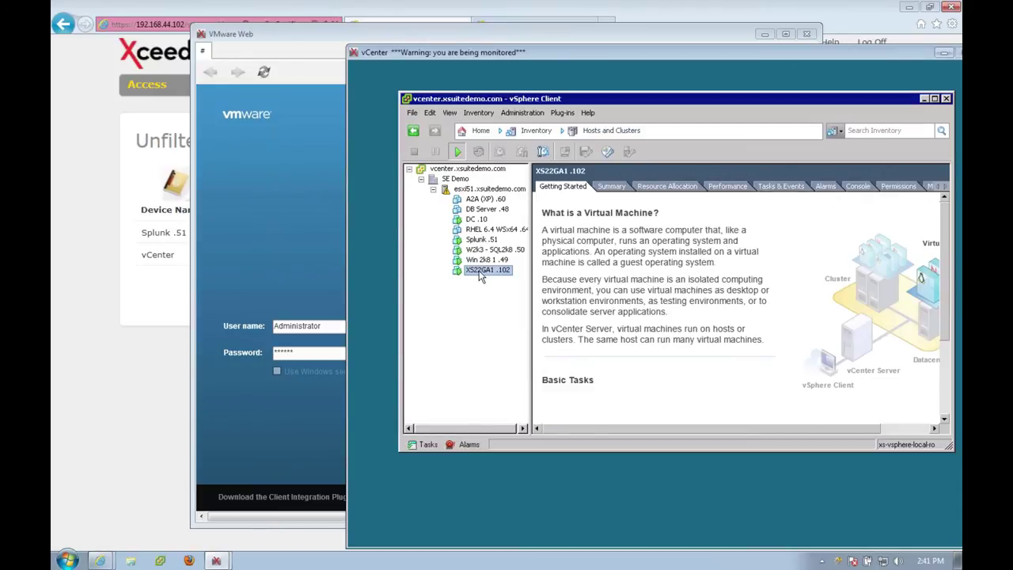
{"action": "left_click", "coordinate": [782, 187]}
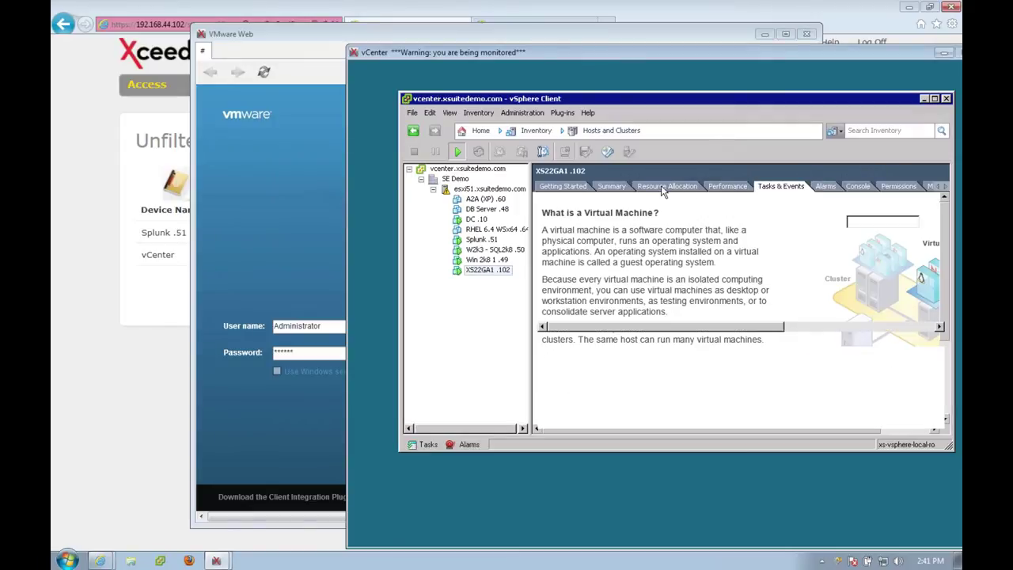
{"action": "left_click", "coordinate": [727, 187]}
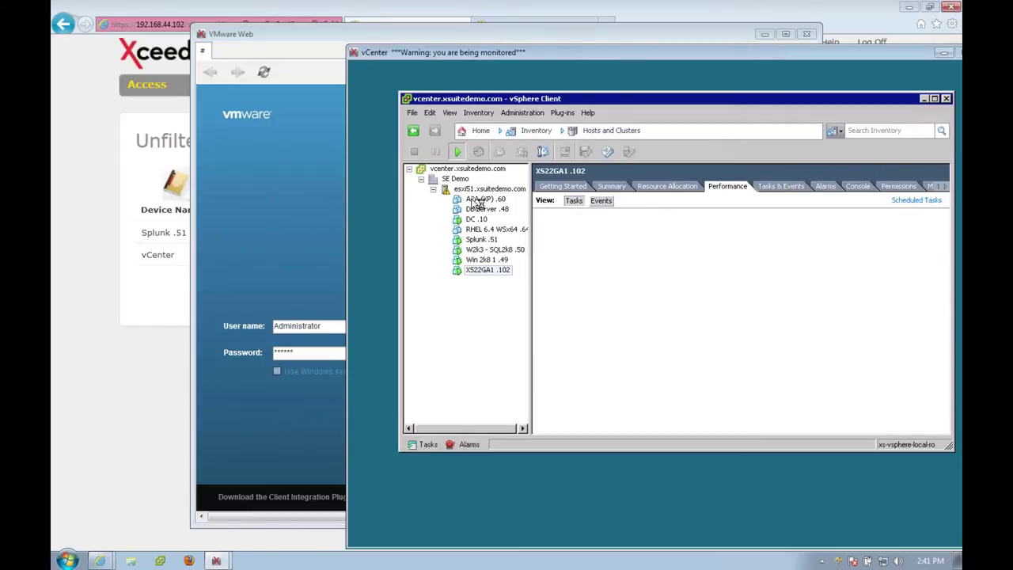
Switch to VMs and Templates inventory and expand vcenter, SE Demo, Linux and Xsuite folders.
{"action": "left_click", "coordinate": [535, 133]}
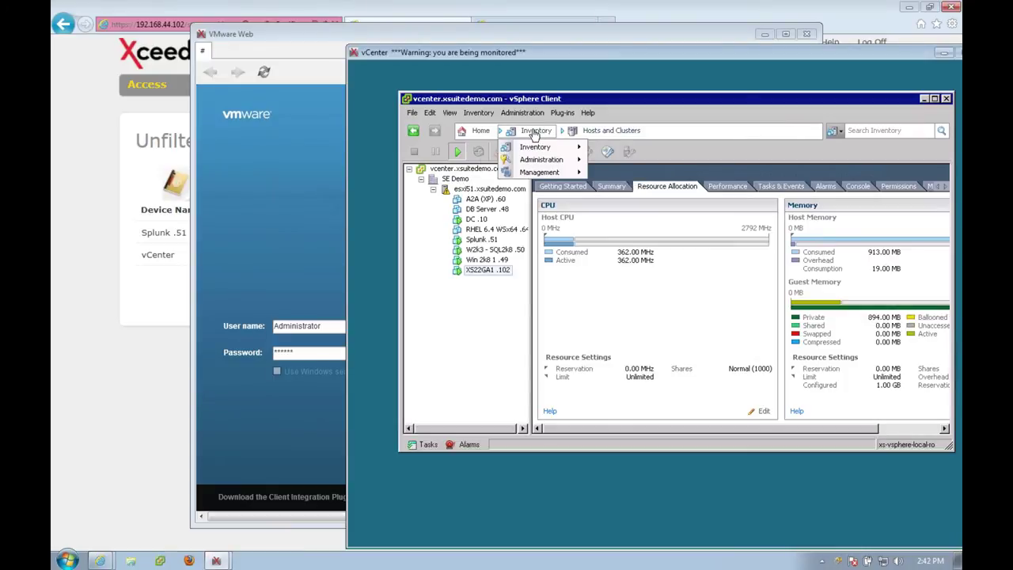
{"action": "mouse_move", "coordinate": [559, 148]}
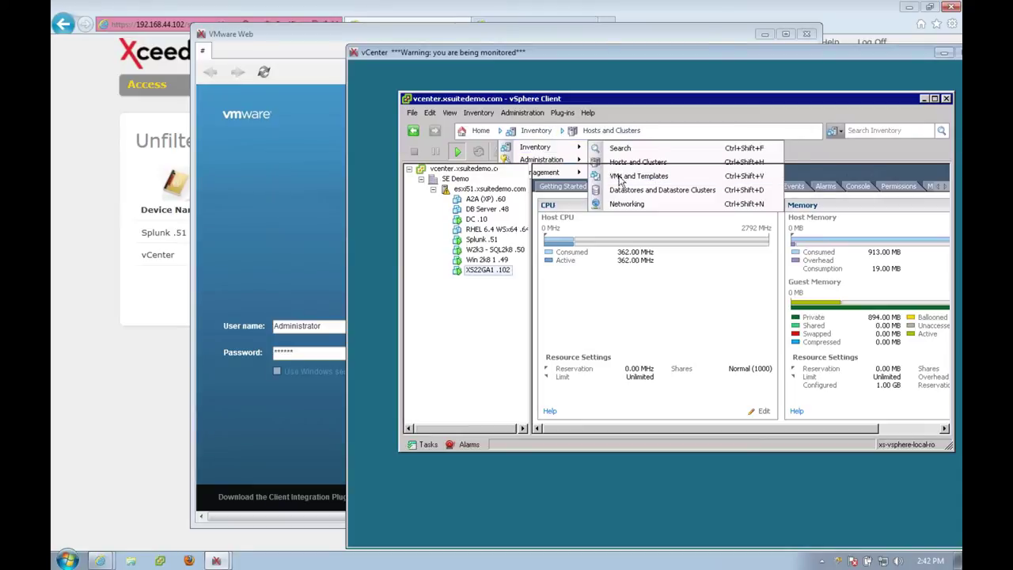
{"action": "left_click", "coordinate": [621, 177]}
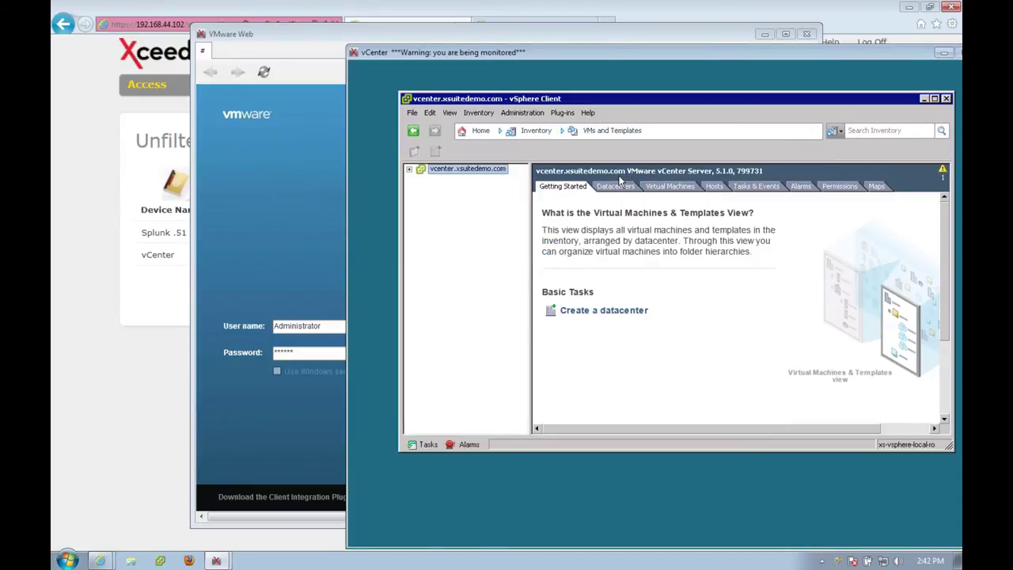
{"action": "left_click", "coordinate": [409, 170]}
{"action": "left_click", "coordinate": [421, 179]}
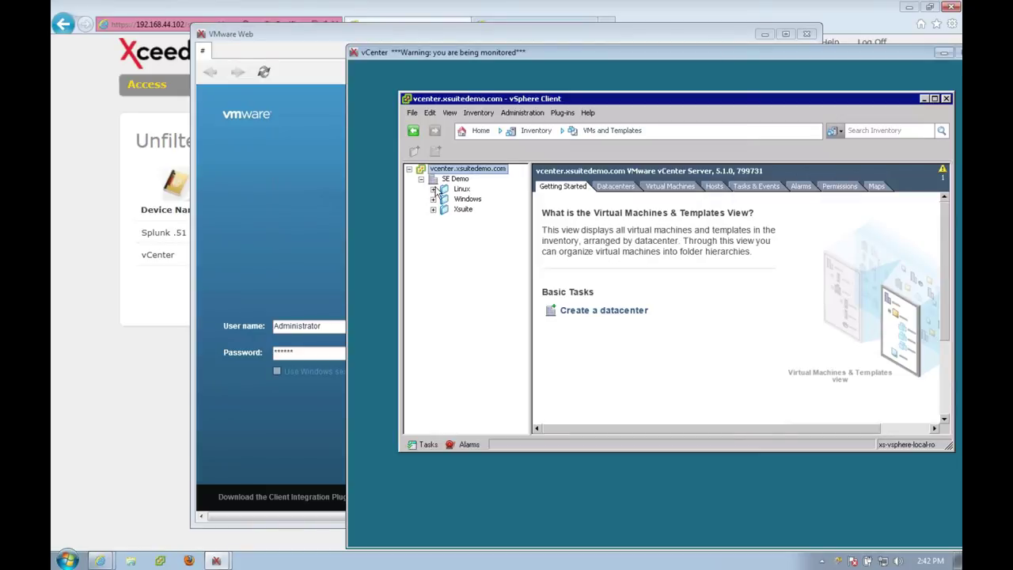
{"action": "left_click", "coordinate": [433, 189]}
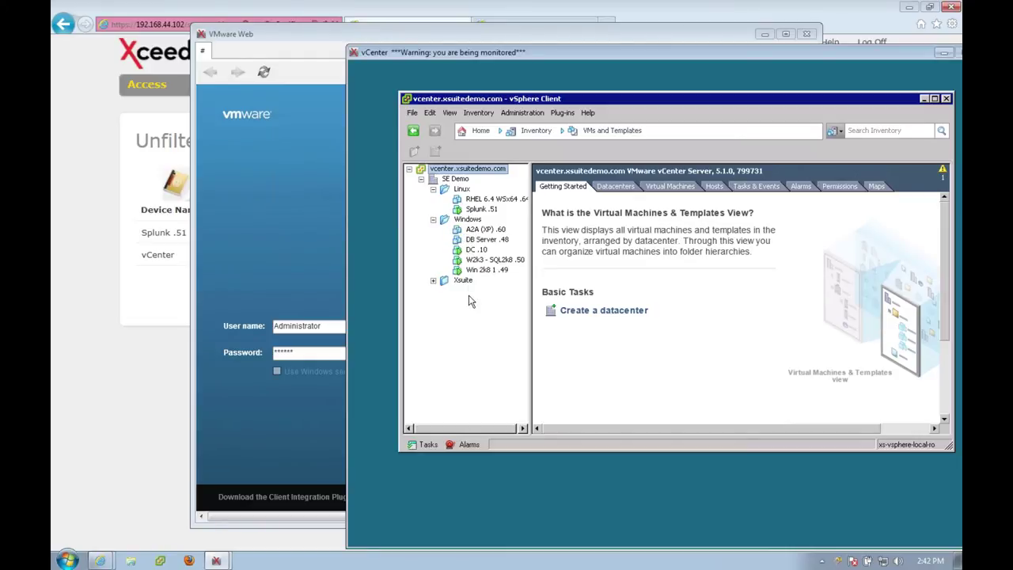
{"action": "left_click", "coordinate": [433, 281]}
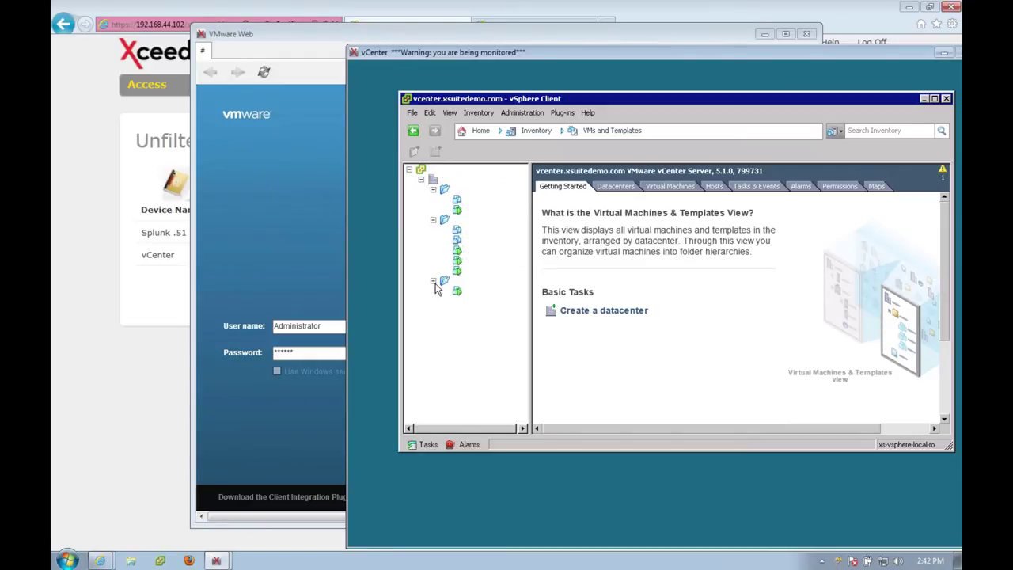
{"action": "left_click", "coordinate": [482, 292]}
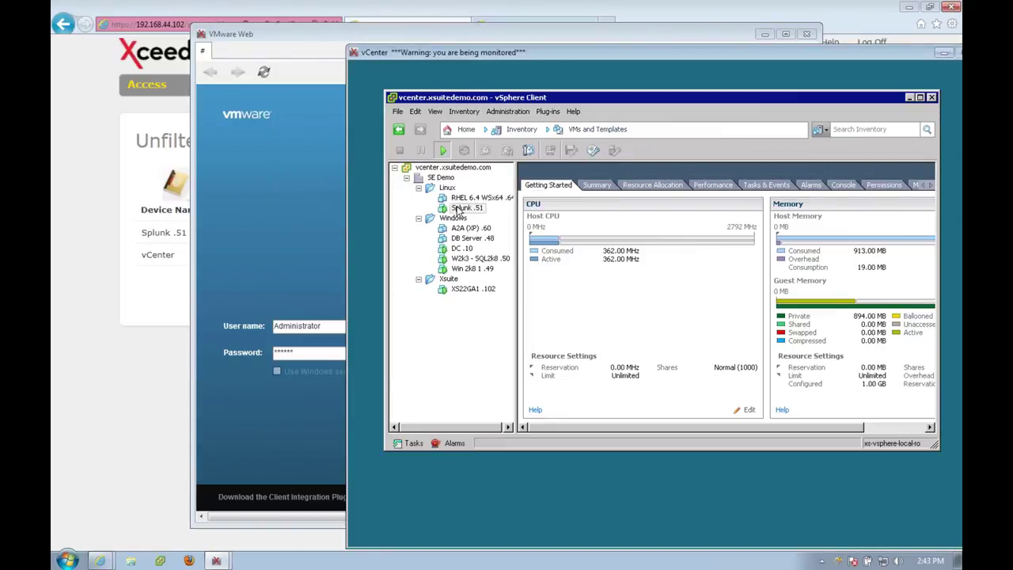
Select Splunk .51, review its actions and resource allocation, and show its empty Performance tab.
{"action": "left_click", "coordinate": [459, 209]}
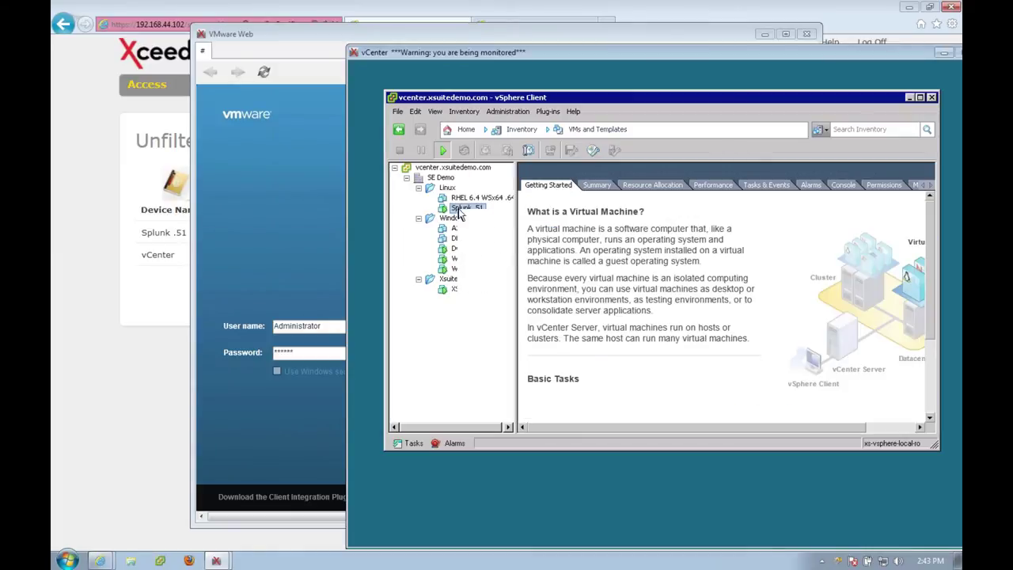
{"action": "right_click", "coordinate": [459, 210]}
{"action": "mouse_move", "coordinate": [489, 219]}
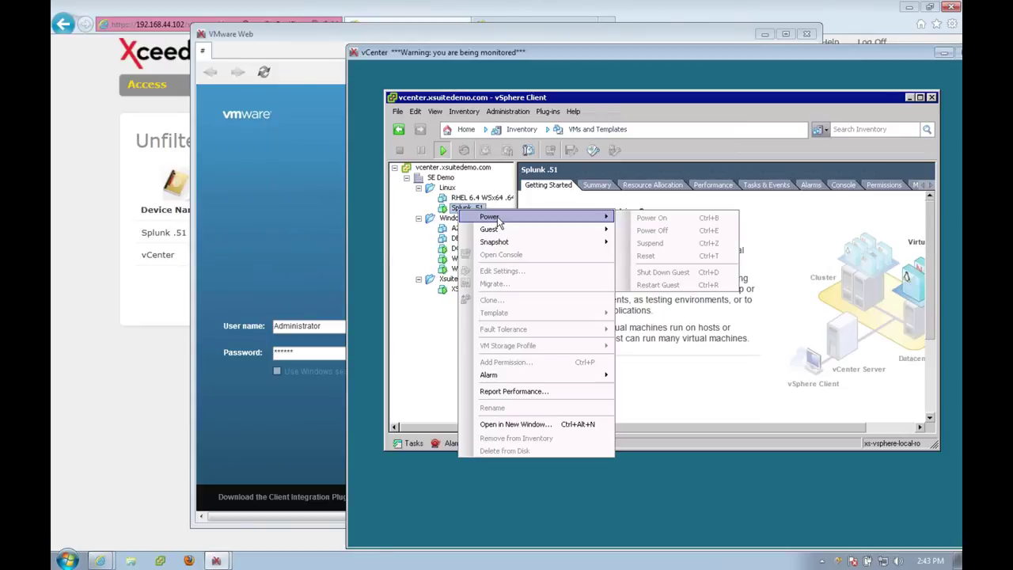
{"action": "left_click", "coordinate": [654, 184]}
{"action": "left_click", "coordinate": [714, 186]}
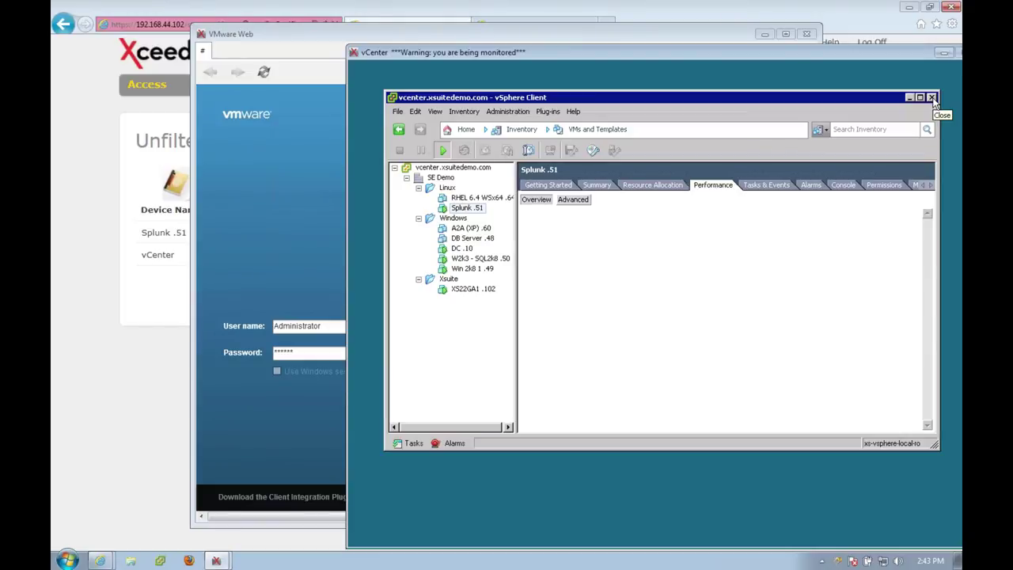
Close the vSphere Client, resubmit the Web Client login with a new password, and return to Xsuite.
{"action": "left_click", "coordinate": [932, 98]}
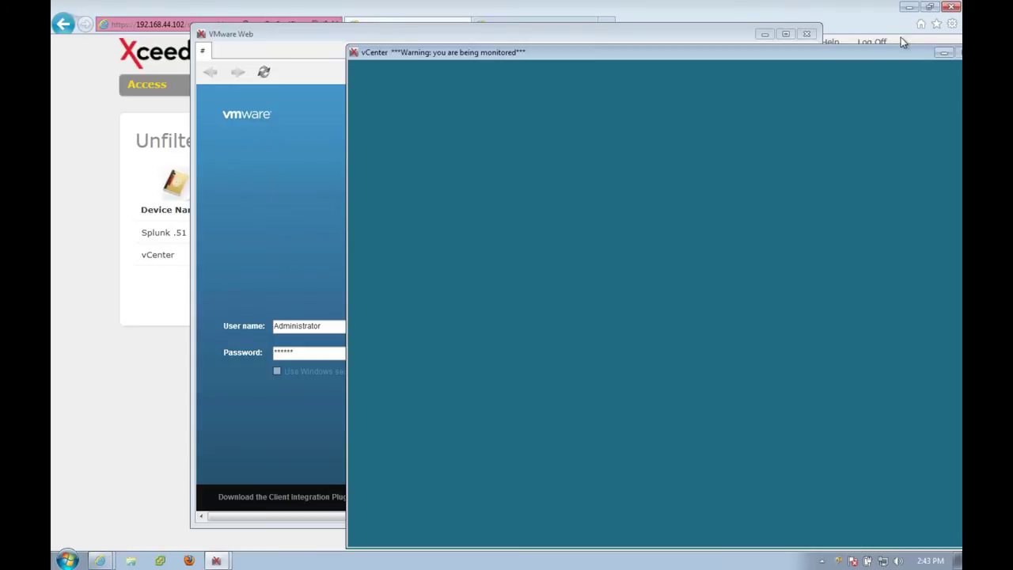
{"action": "left_click_drag", "start_coordinate": [896, 58], "coordinate": [863, 56]}
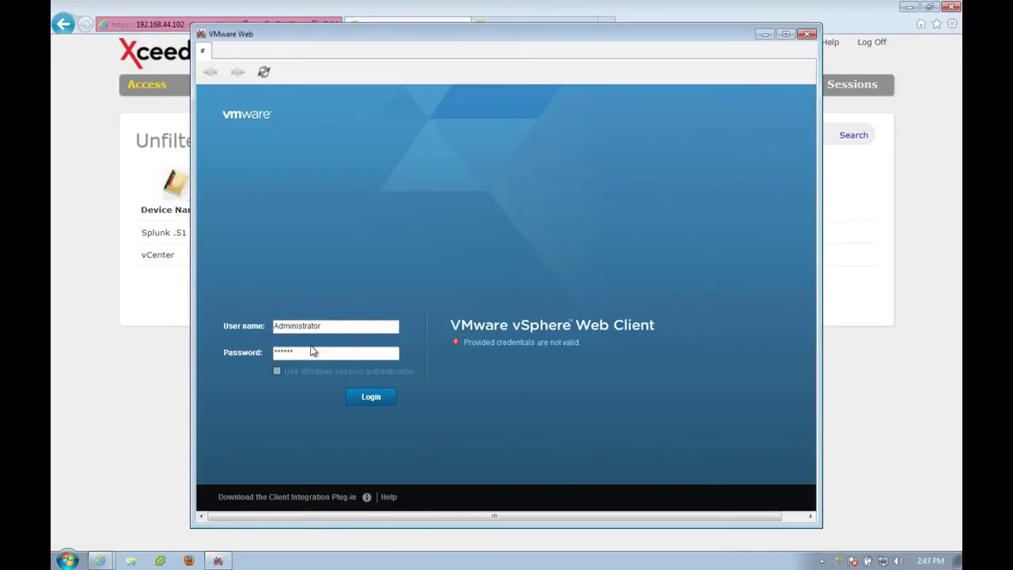
{"action": "left_click", "coordinate": [307, 354]}
{"action": "key", "text": "BackSpace"}
{"action": "key", "text": "BackSpace"}
{"action": "key", "text": "BackSpace"}
{"action": "key", "text": "BackSpace"}
{"action": "key", "text": "BackSpace"}
{"action": "key", "text": "BackSpace"}
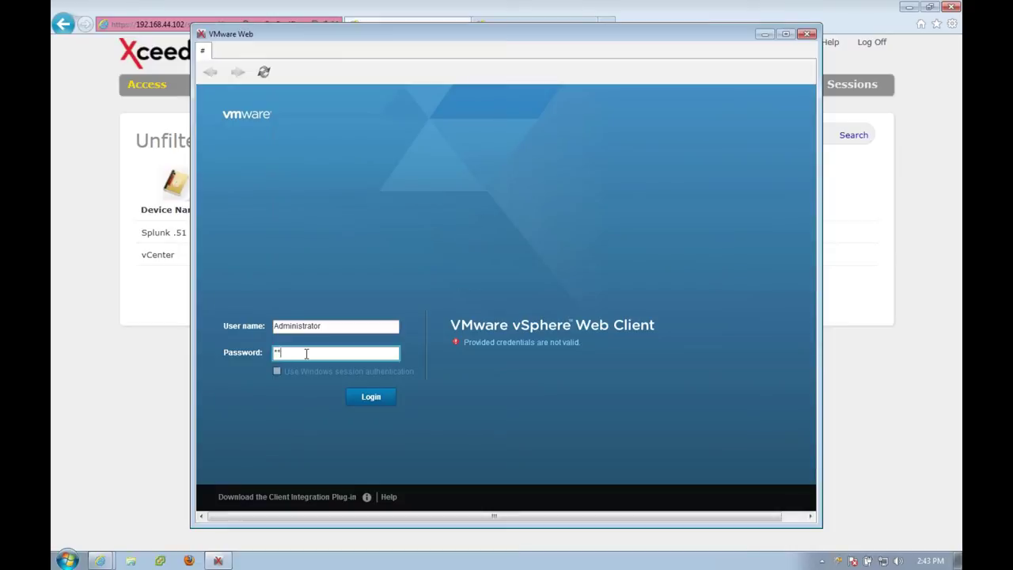
{"action": "type", "text": "*******"}
{"action": "left_click", "coordinate": [361, 398]}
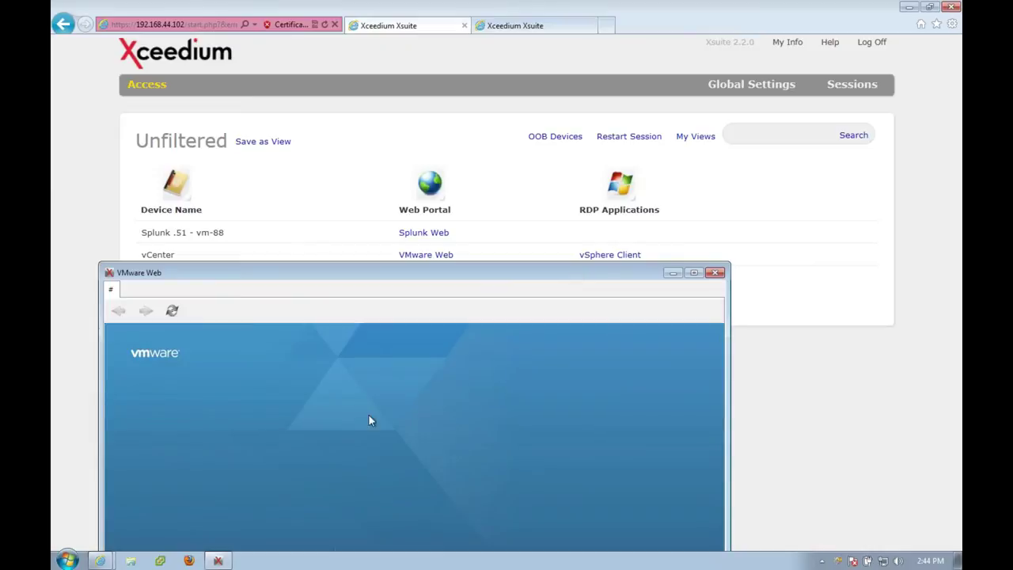
{"action": "left_click", "coordinate": [523, 167]}
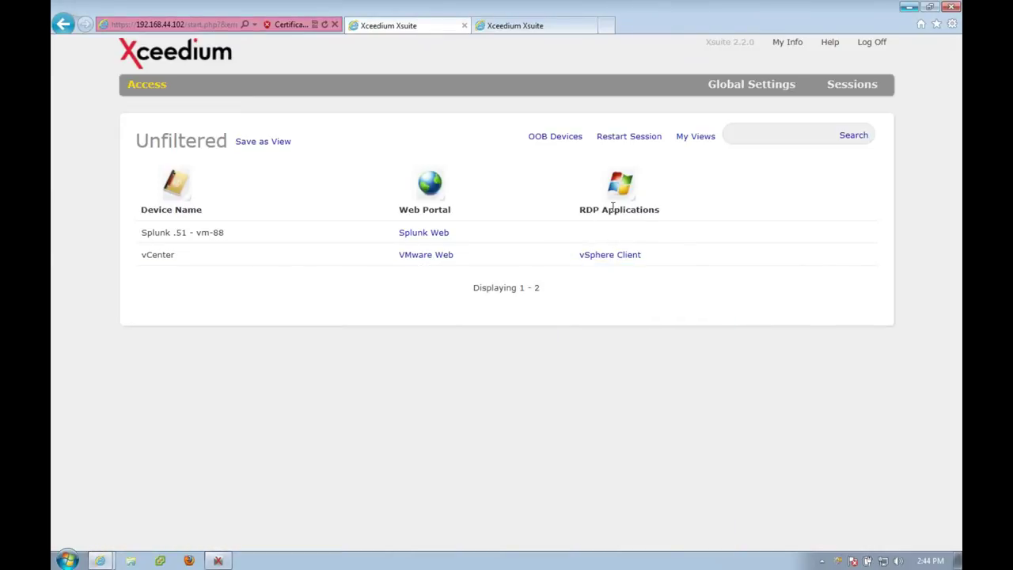
Log off Xsuite and enter the user name and password with LDAP+RSA authentication.
{"action": "left_click", "coordinate": [867, 48]}
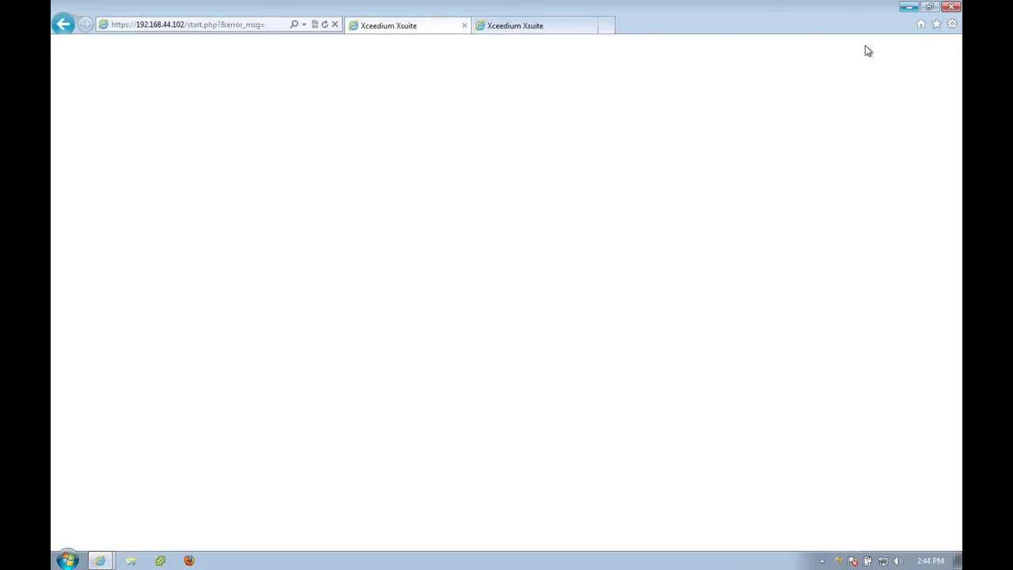
{"action": "type", "text": "swh"}
{"action": "key", "text": "Tab"}
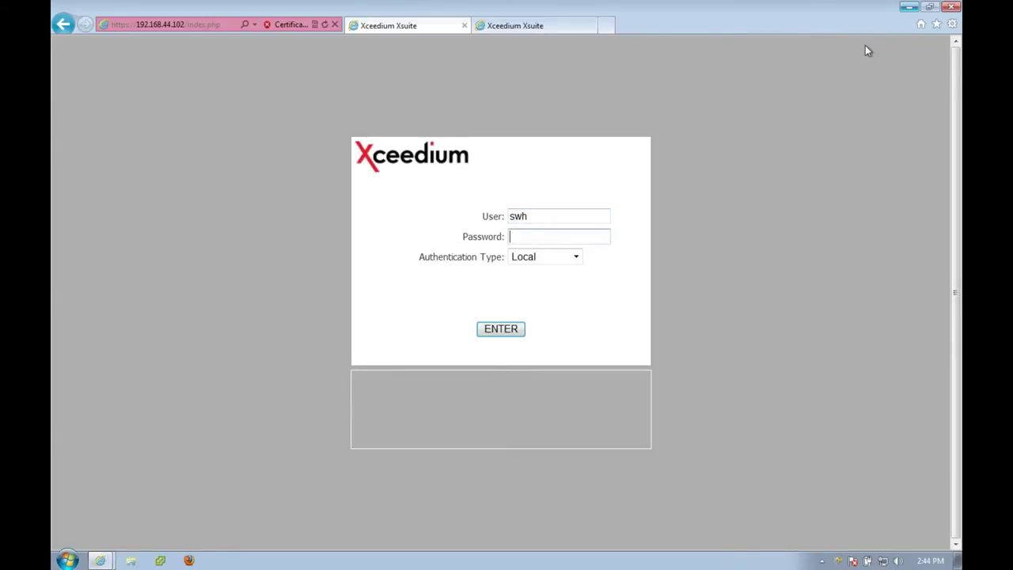
{"action": "type", "text": "•••••••"}
{"action": "key", "text": "Tab"}
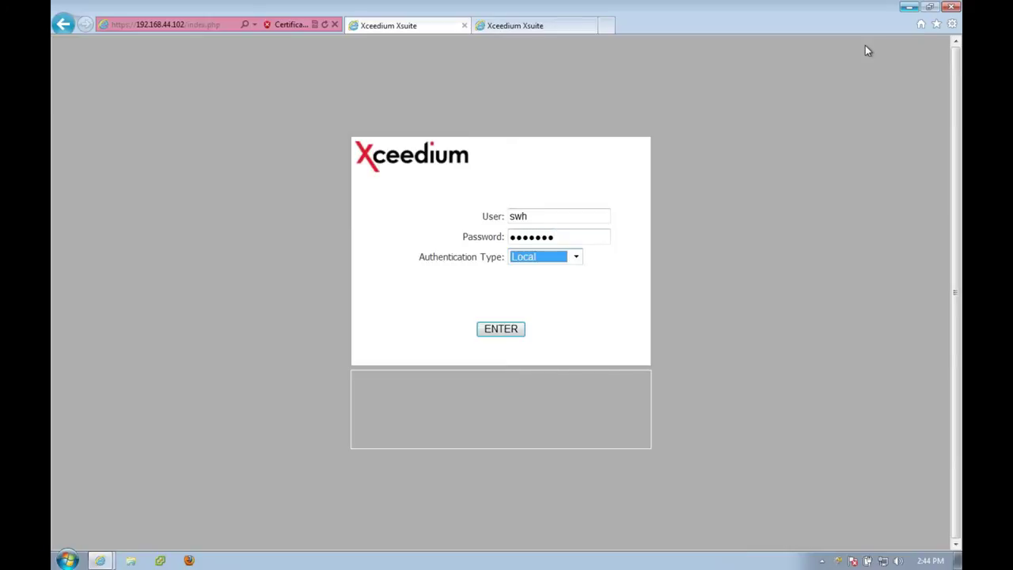
{"action": "key", "text": "Down"}
{"action": "key", "text": "Down"}
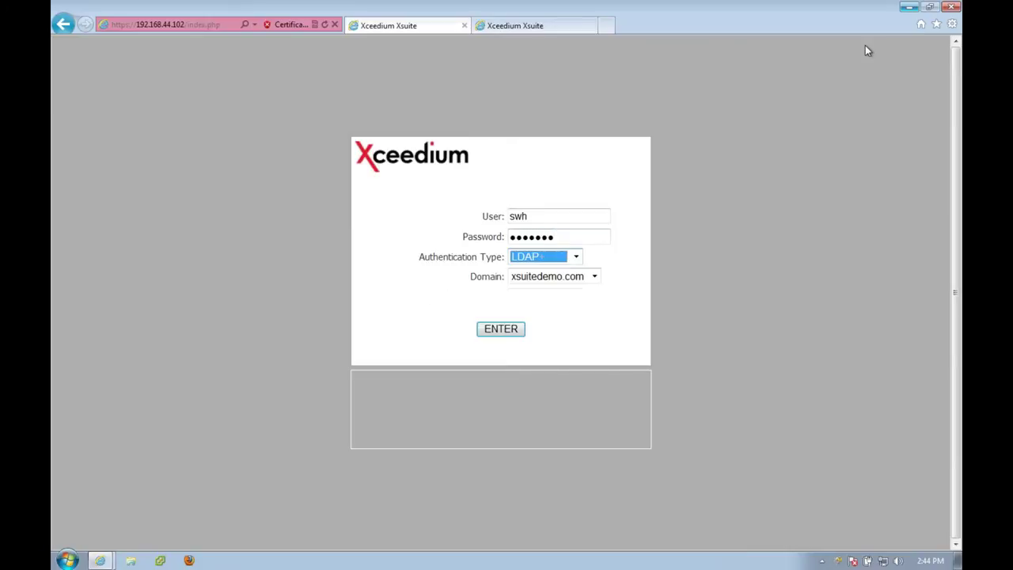
Submit the login, show the Access page, and launch the AWS Management Console SSO session.
{"action": "left_click", "coordinate": [503, 337]}
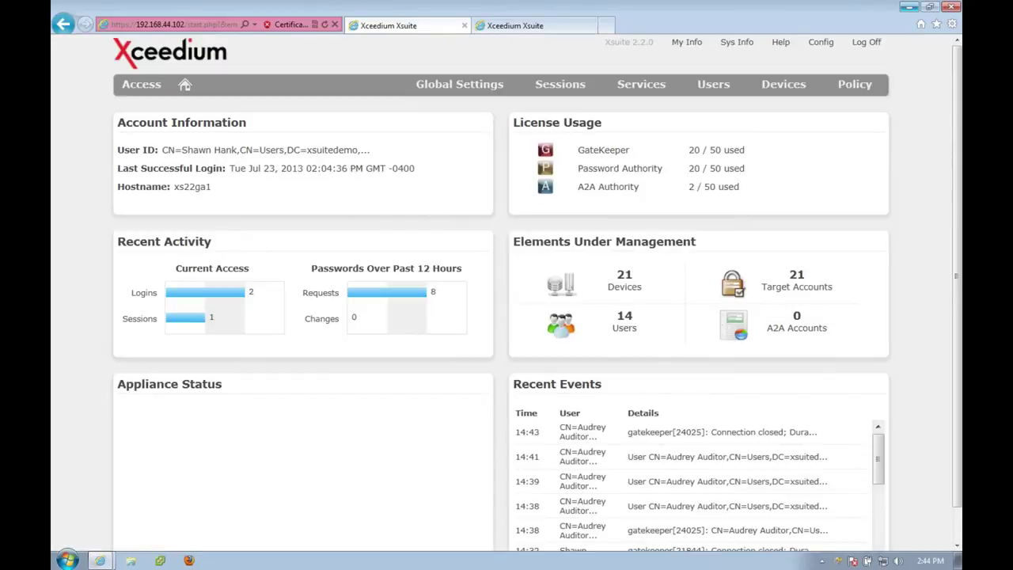
{"action": "left_click", "coordinate": [144, 87]}
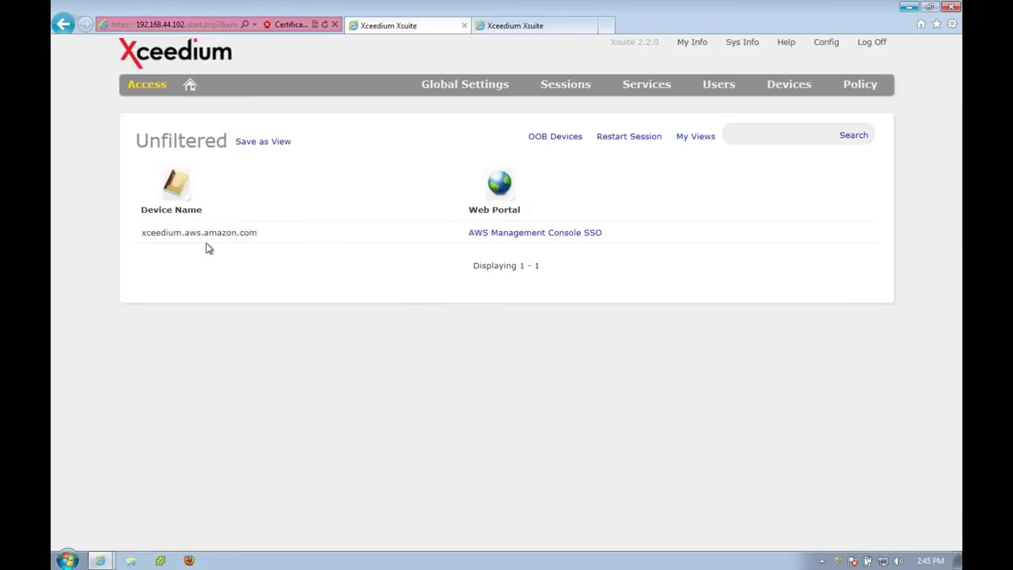
{"action": "left_click", "coordinate": [510, 239]}
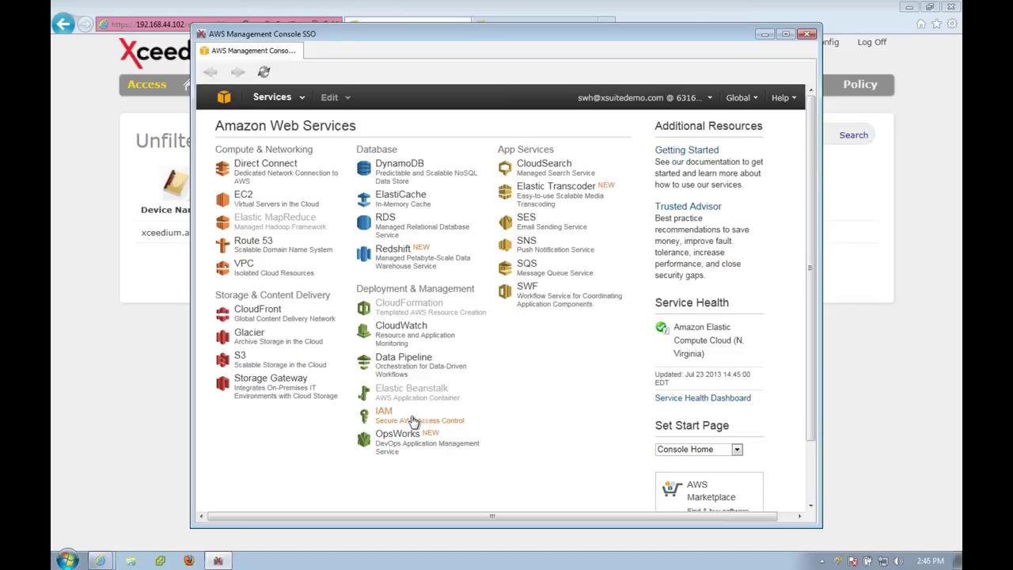
Open EC2, maximize the console, and highlight the not-authorized error on the Instances page.
{"action": "left_click", "coordinate": [248, 204]}
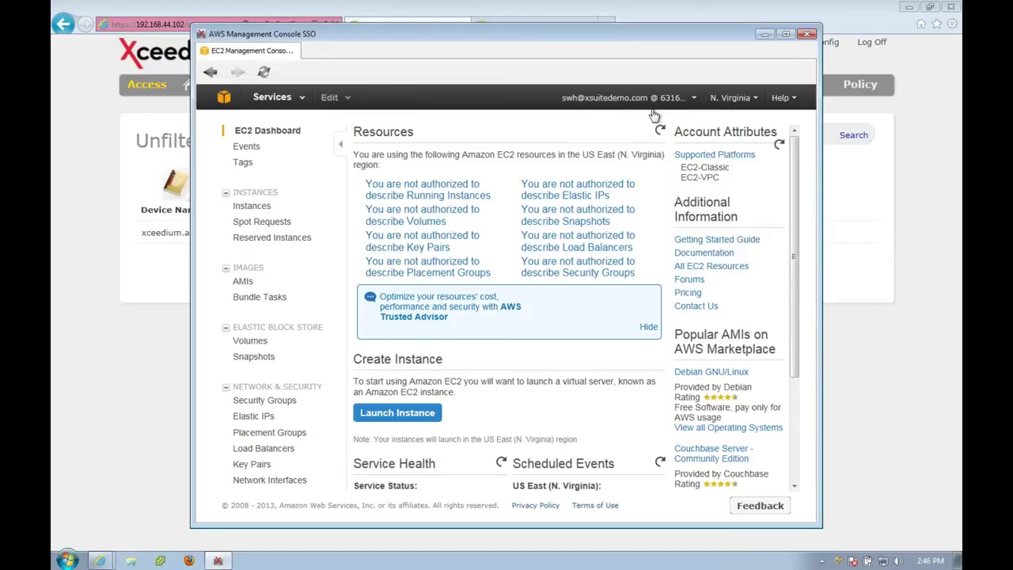
{"action": "double_click", "coordinate": [559, 34]}
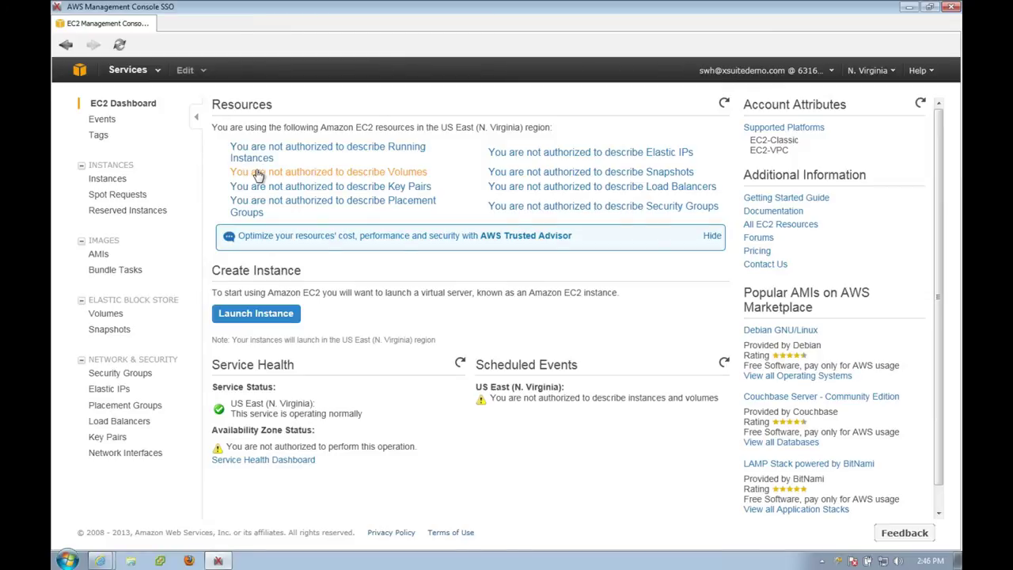
{"action": "left_click", "coordinate": [111, 180]}
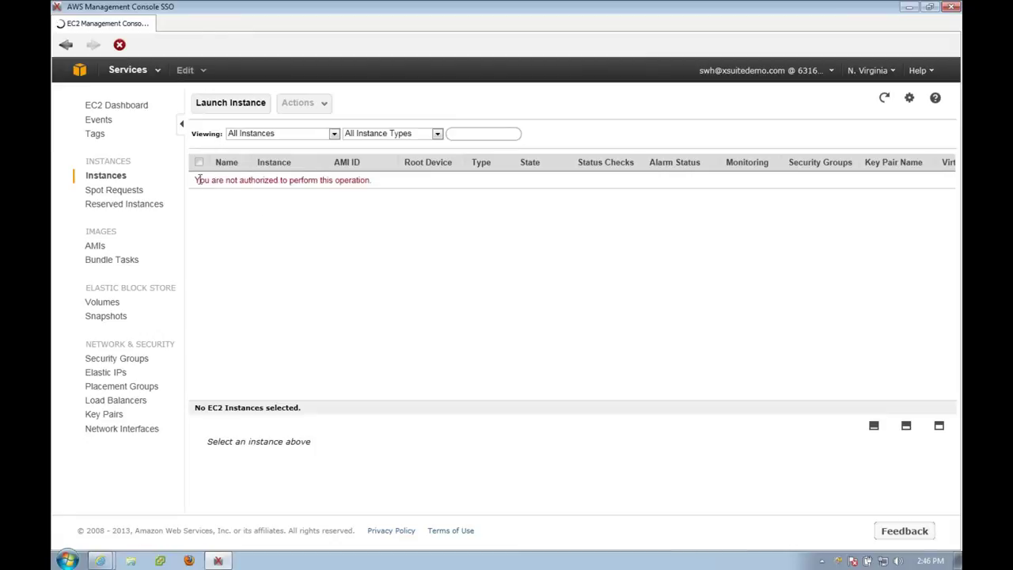
{"action": "left_click_drag", "start_coordinate": [194, 180], "coordinate": [358, 186]}
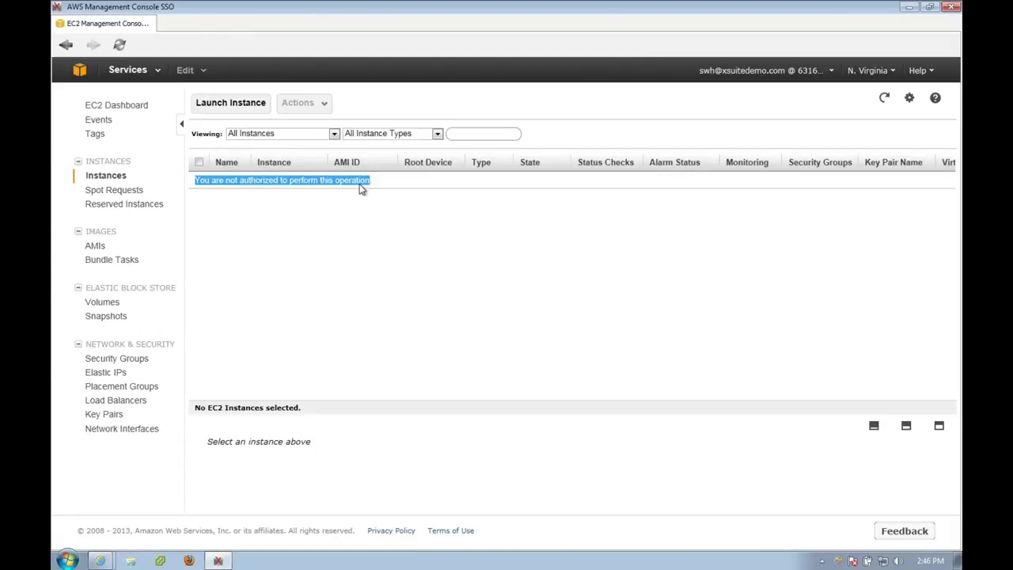
{"action": "left_click", "coordinate": [156, 73]}
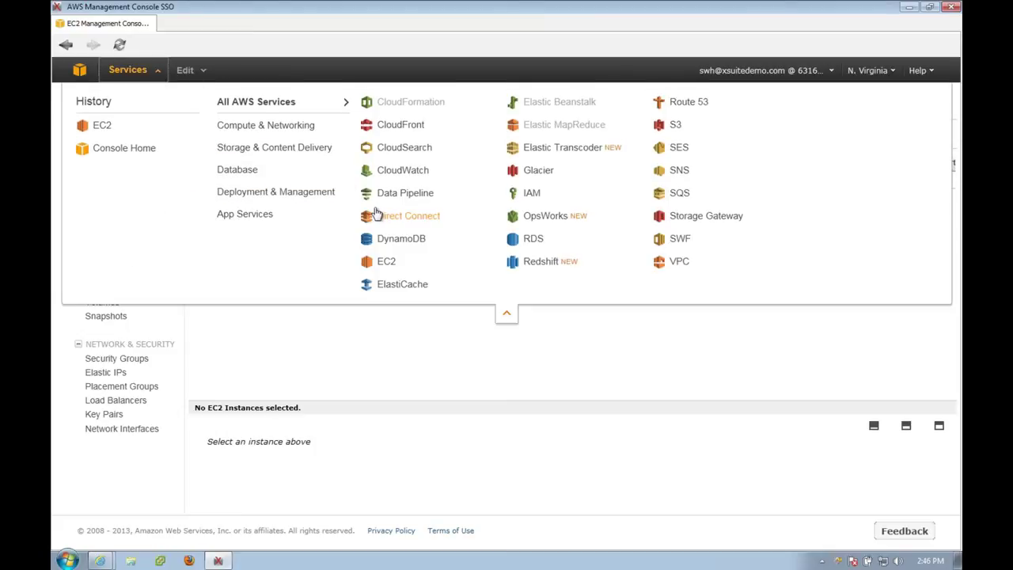
Highlight IAM's not-authorized errors, open S3 listing its ten buckets, then close the AWS window.
{"action": "left_click", "coordinate": [533, 196]}
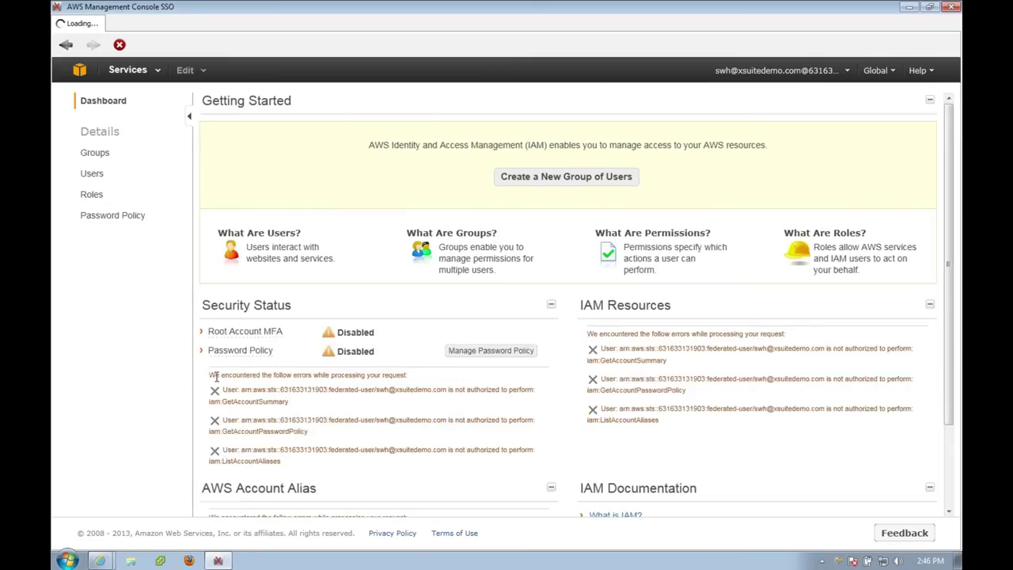
{"action": "left_click_drag", "start_coordinate": [323, 390], "coordinate": [396, 464]}
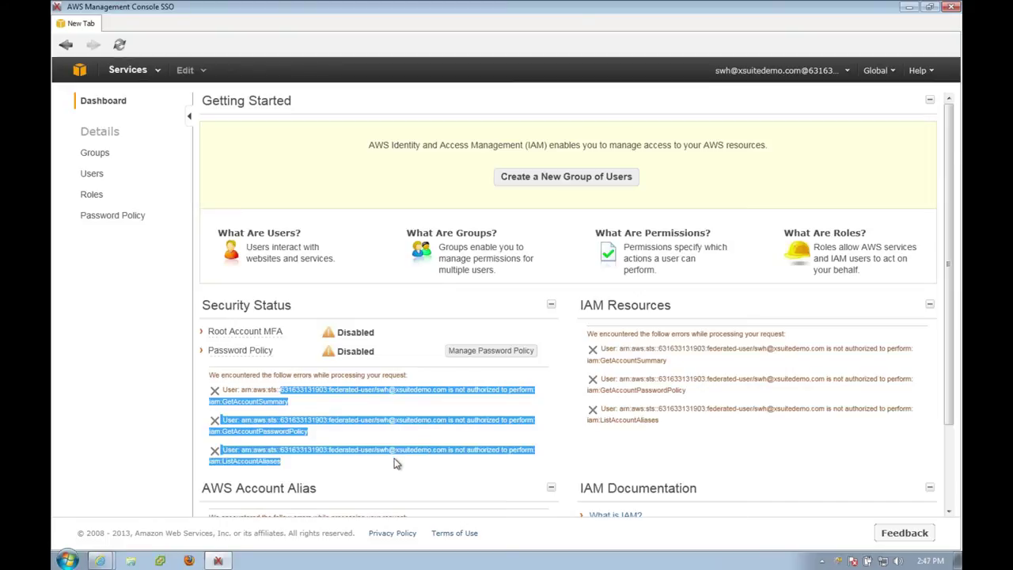
{"action": "left_click", "coordinate": [139, 75]}
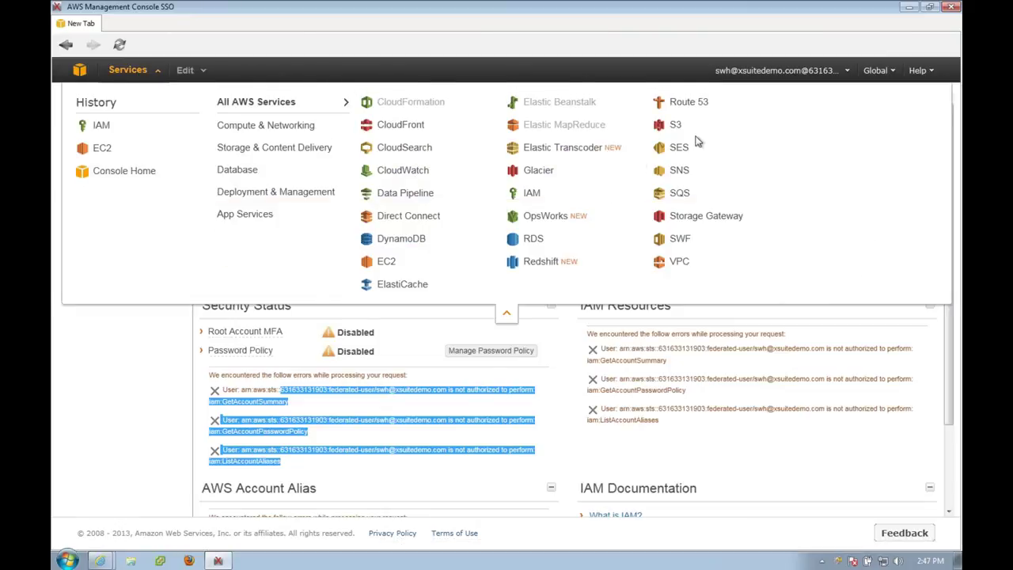
{"action": "left_click", "coordinate": [669, 125]}
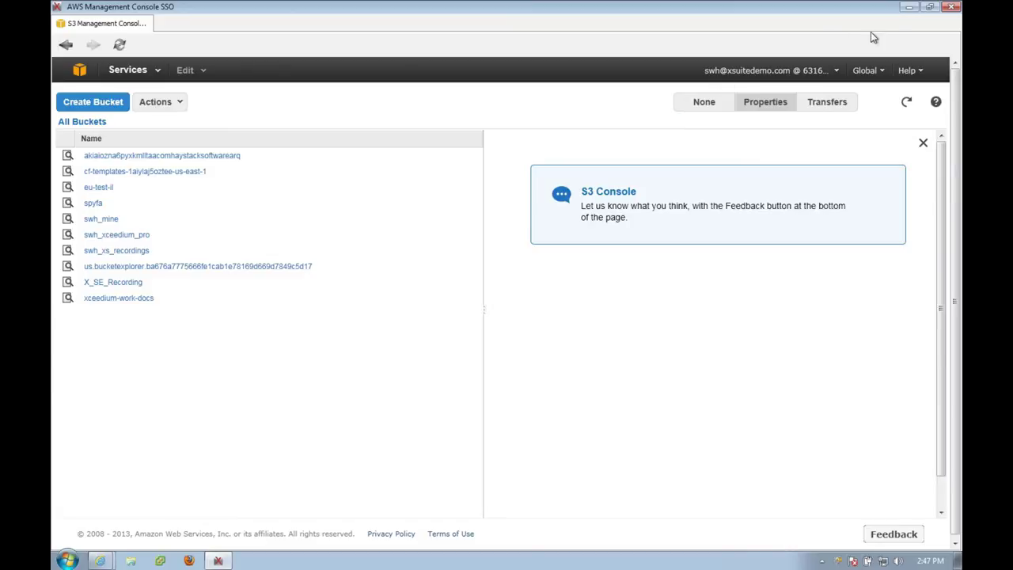
{"action": "left_click", "coordinate": [951, 8]}
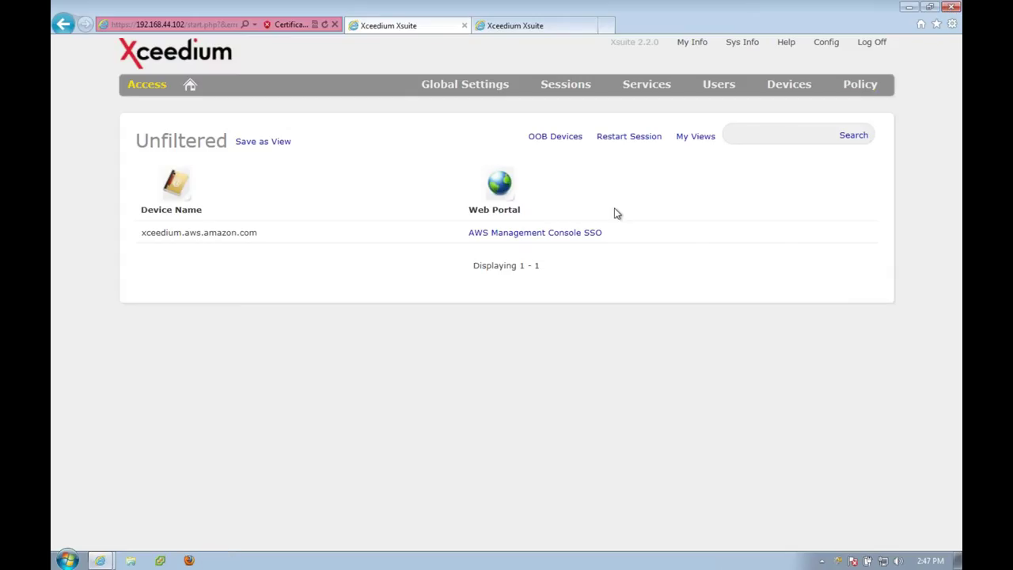
Expand S3ReadOnly under Manage AWS Policies and highlight its JSON allowing s3:Get* and s3:List*.
{"action": "left_click", "coordinate": [858, 84]}
{"action": "left_click", "coordinate": [841, 117]}
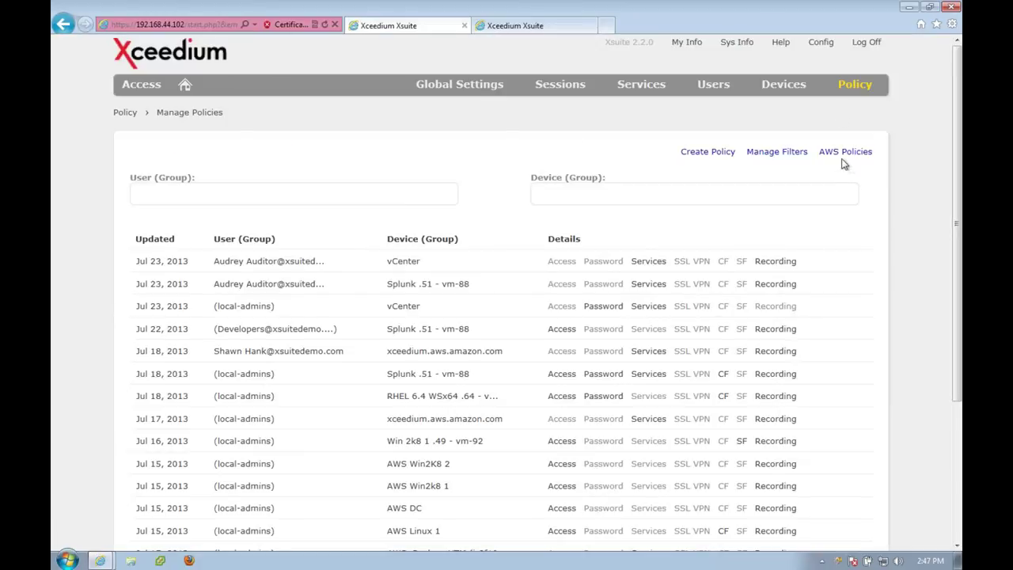
{"action": "left_click", "coordinate": [844, 152]}
{"action": "left_click", "coordinate": [366, 247]}
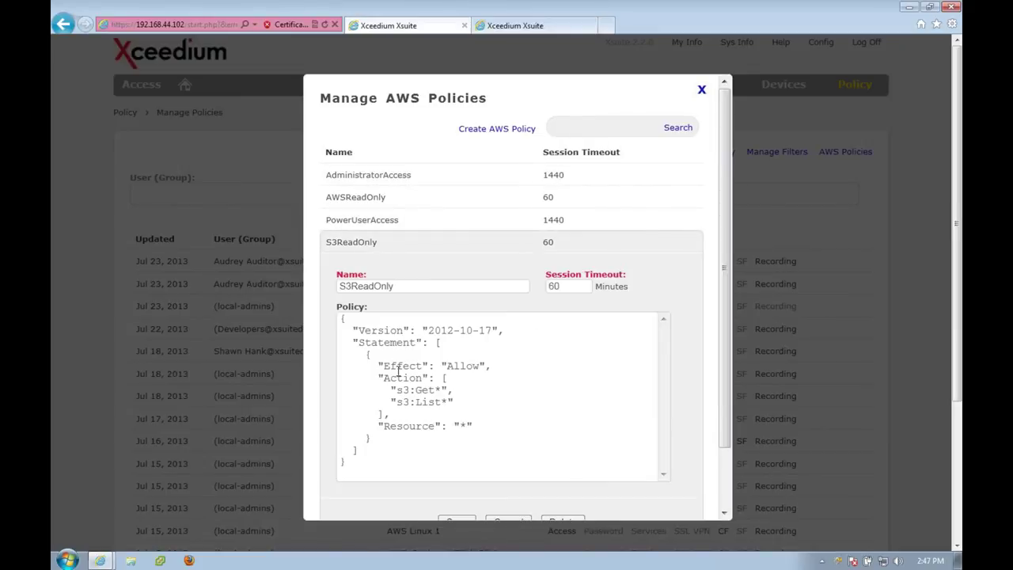
{"action": "left_click_drag", "start_coordinate": [354, 469], "coordinate": [342, 319]}
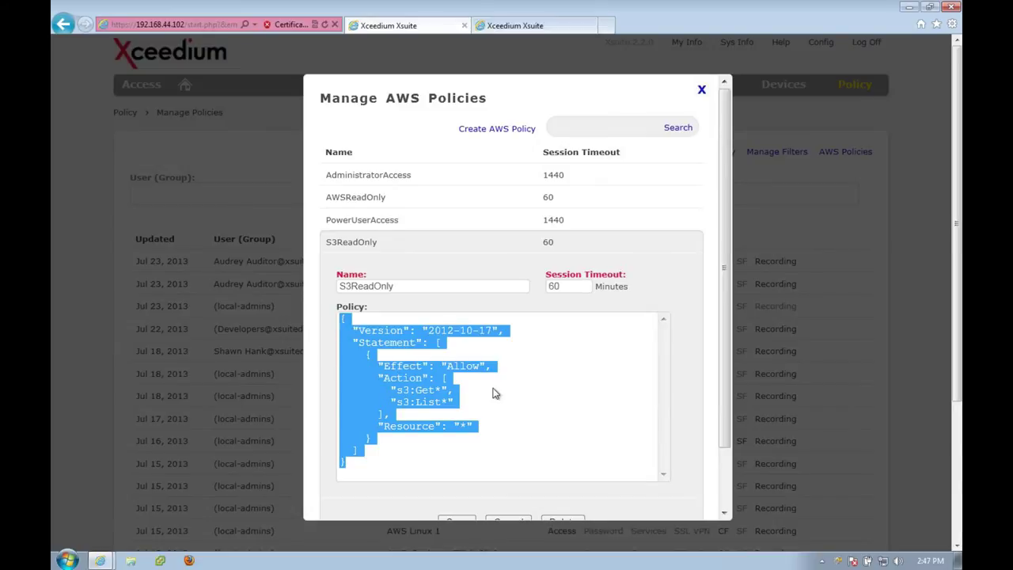
{"action": "left_click", "coordinate": [471, 451]}
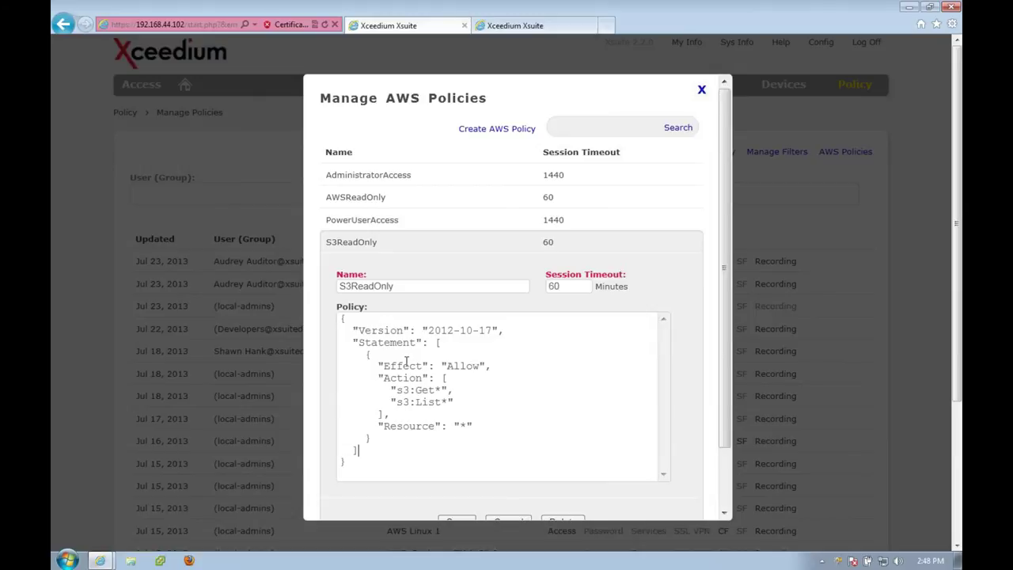
Close the Manage AWS Policies dialog and return to the tab listing the three devices.
{"action": "left_click", "coordinate": [702, 92]}
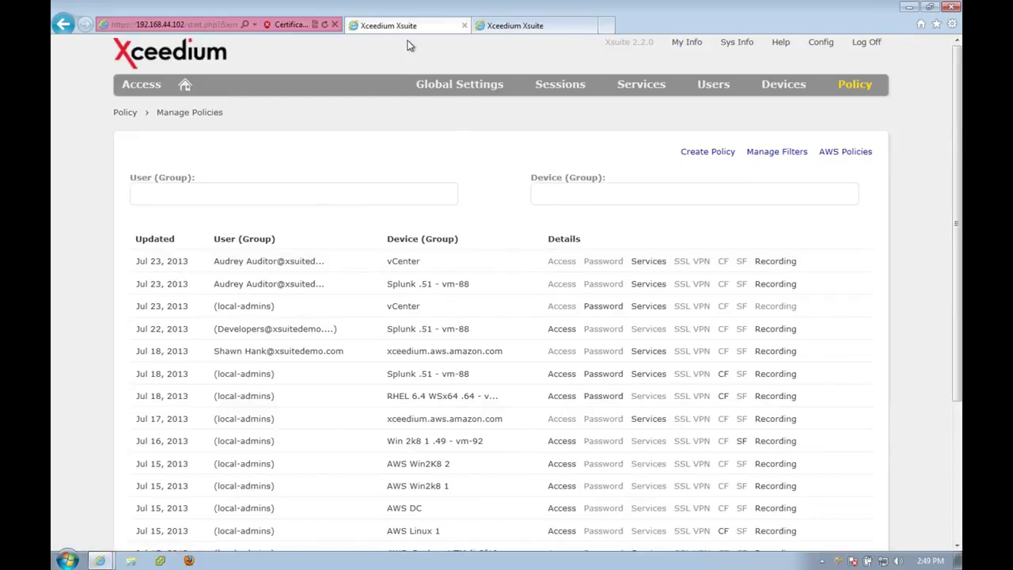
{"action": "left_click", "coordinate": [499, 25]}
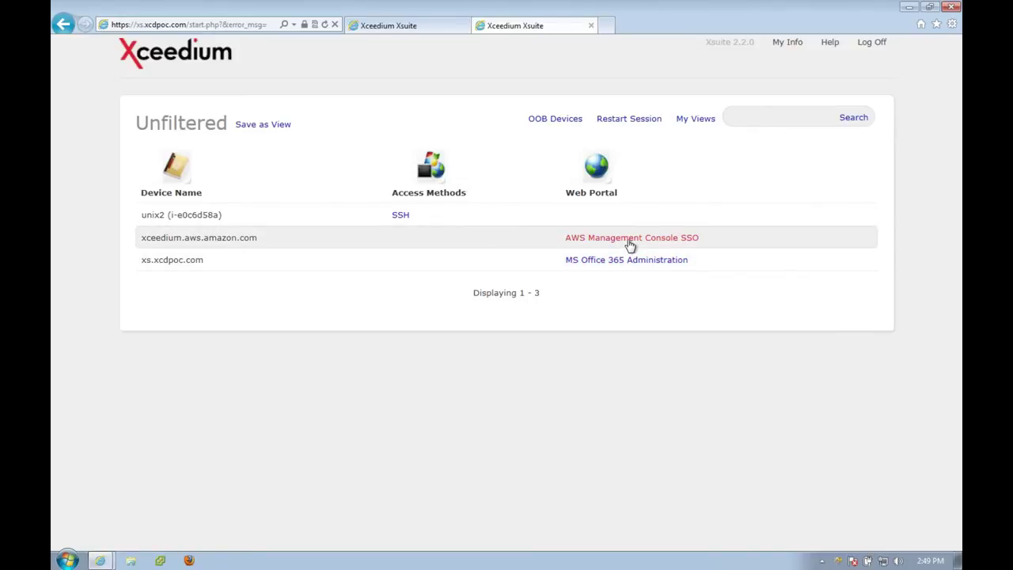
Launch the AWS Management Console SSO web portal from the device list.
{"action": "left_click", "coordinate": [464, 26]}
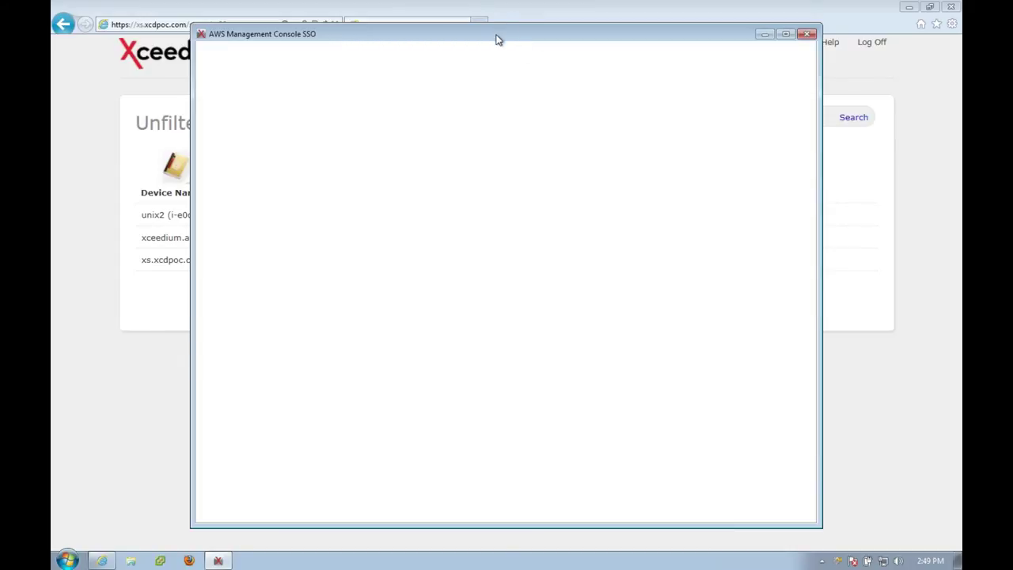
Open EC2 in the AWS console, view the six running instances, then close the console window.
{"action": "left_click_drag", "start_coordinate": [495, 38], "coordinate": [368, 27]}
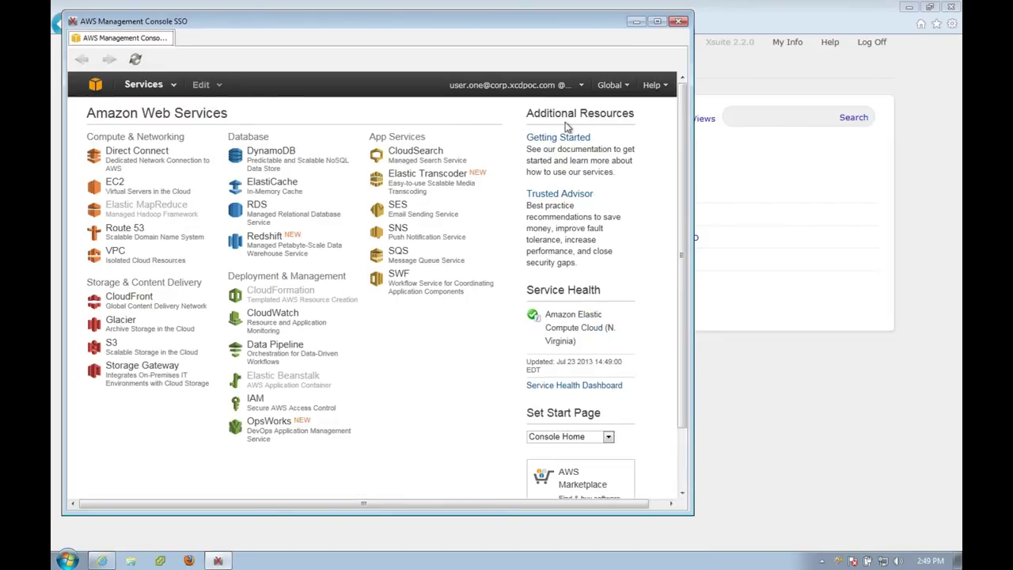
{"action": "left_click", "coordinate": [123, 190]}
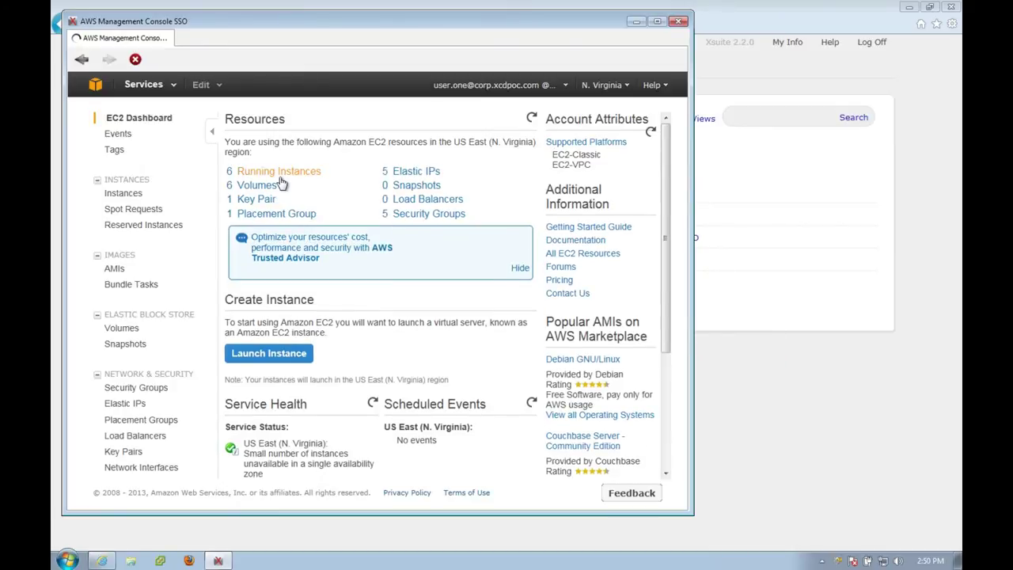
{"action": "left_click", "coordinate": [280, 174]}
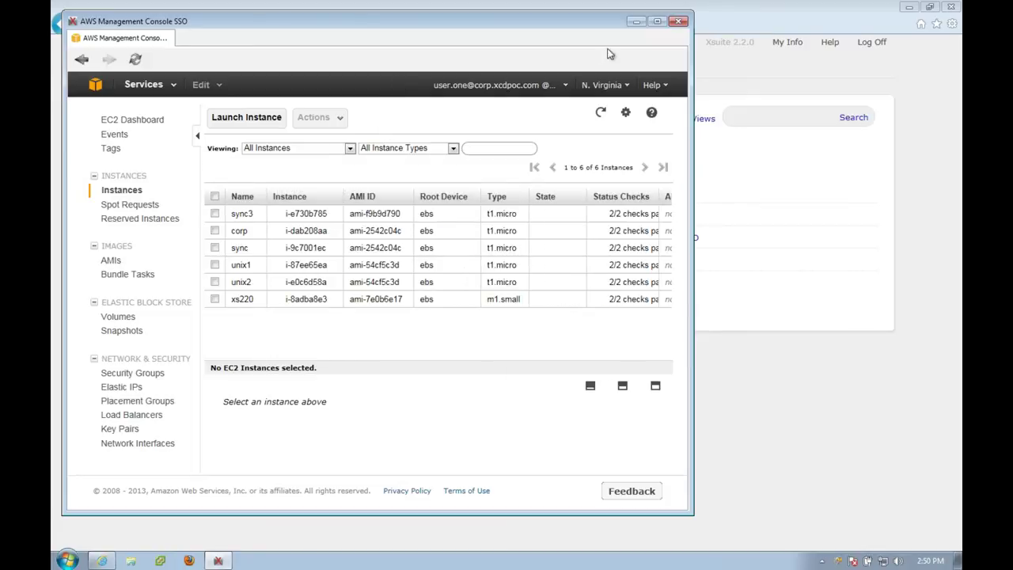
{"action": "left_click", "coordinate": [679, 22]}
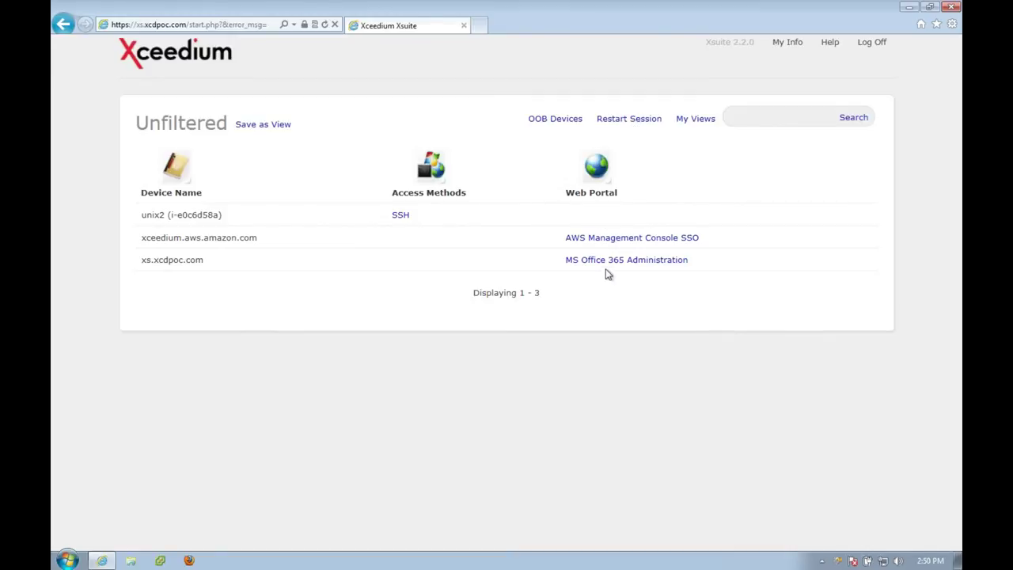
Launch MS Office 365 Administration, closing and reopening the blank popup until the admin center loads.
{"action": "left_click", "coordinate": [611, 260]}
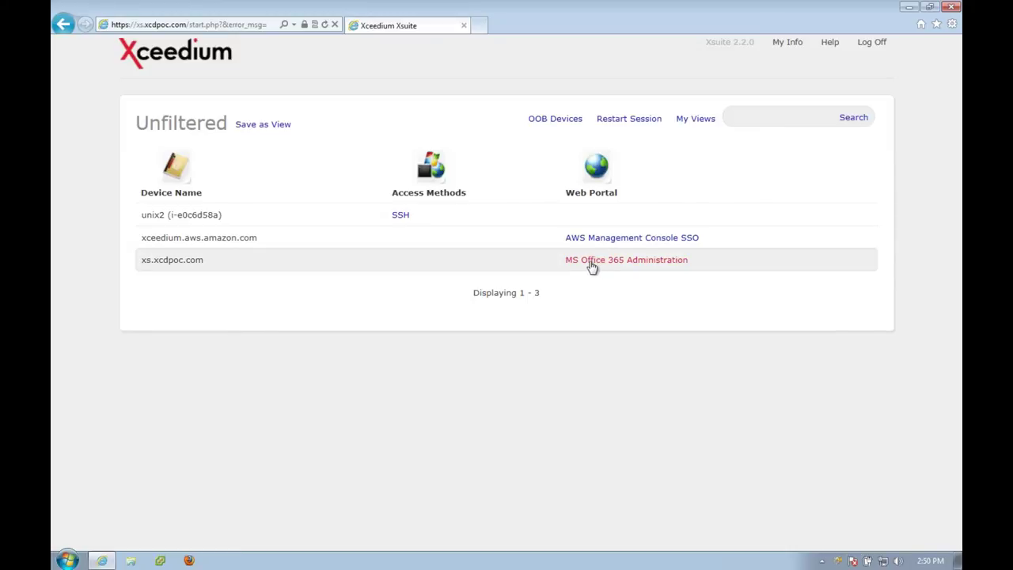
{"action": "left_click", "coordinate": [590, 264]}
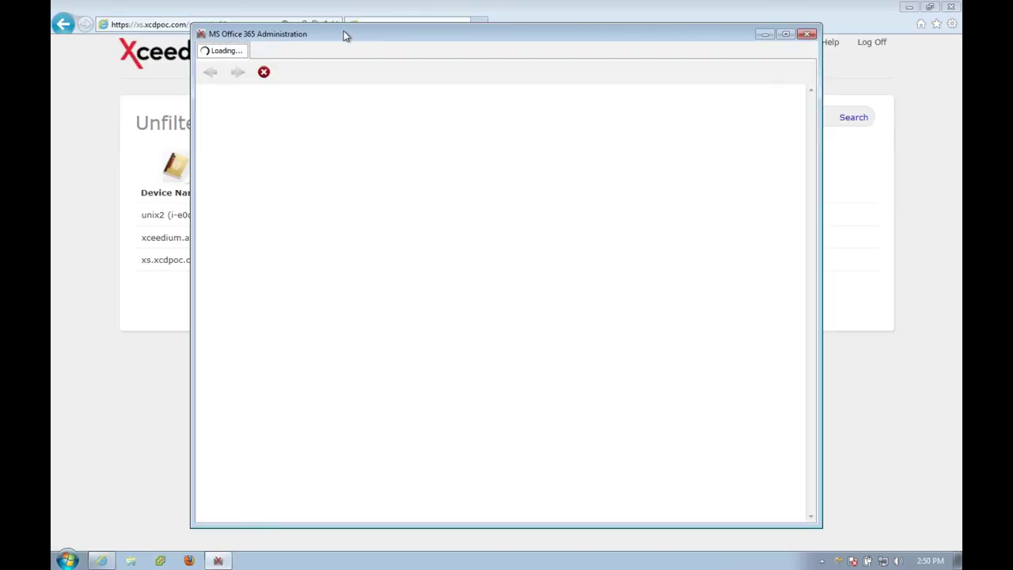
{"action": "double_click", "coordinate": [344, 34]}
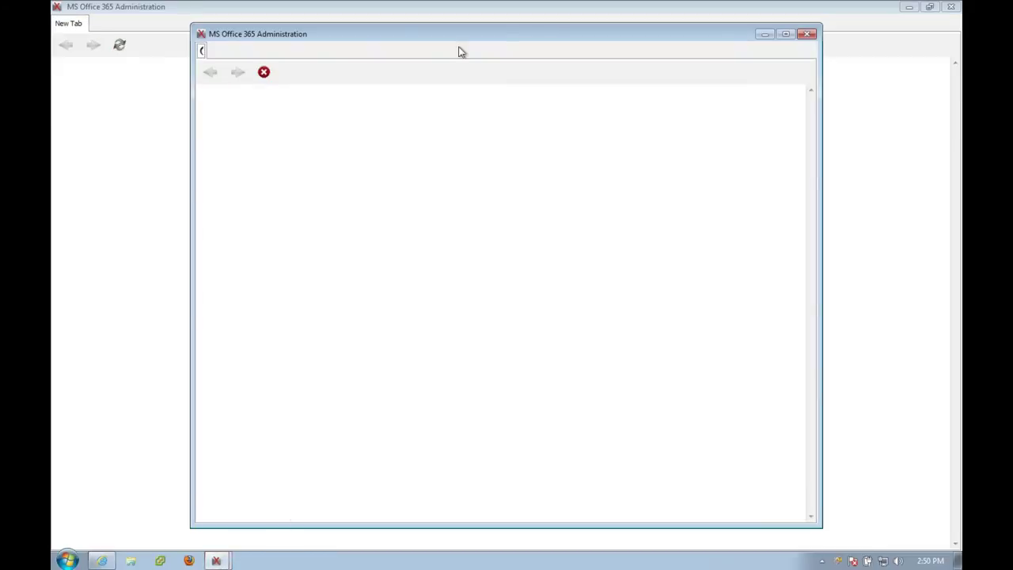
{"action": "left_click", "coordinate": [808, 34]}
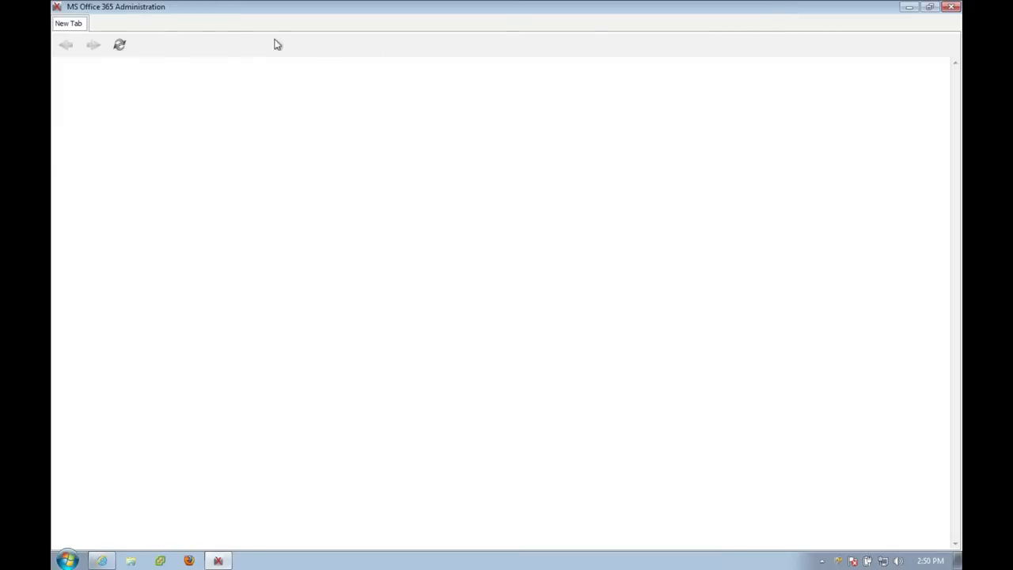
{"action": "left_click", "coordinate": [120, 45]}
{"action": "left_click", "coordinate": [953, 6]}
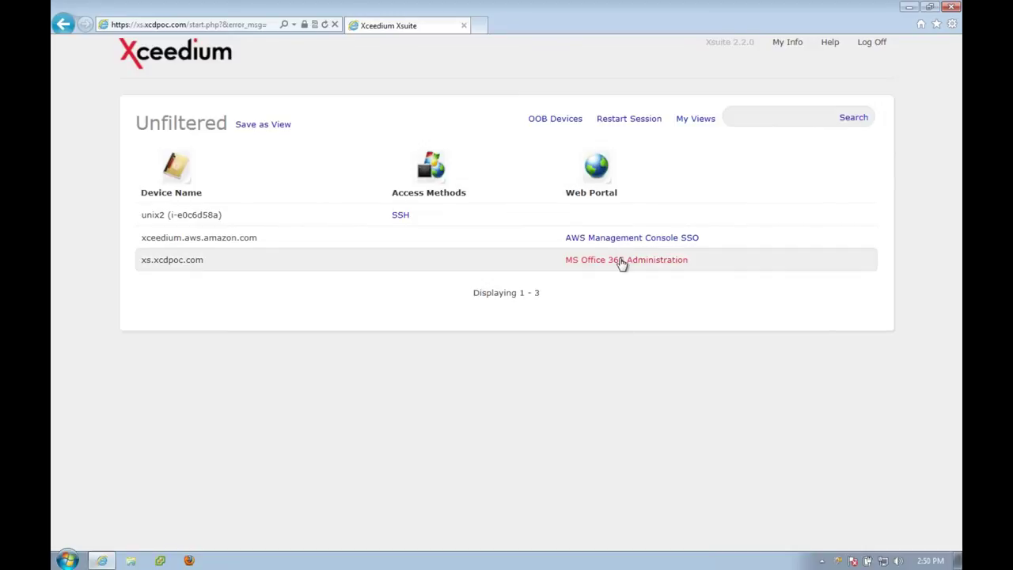
{"action": "left_click", "coordinate": [622, 261]}
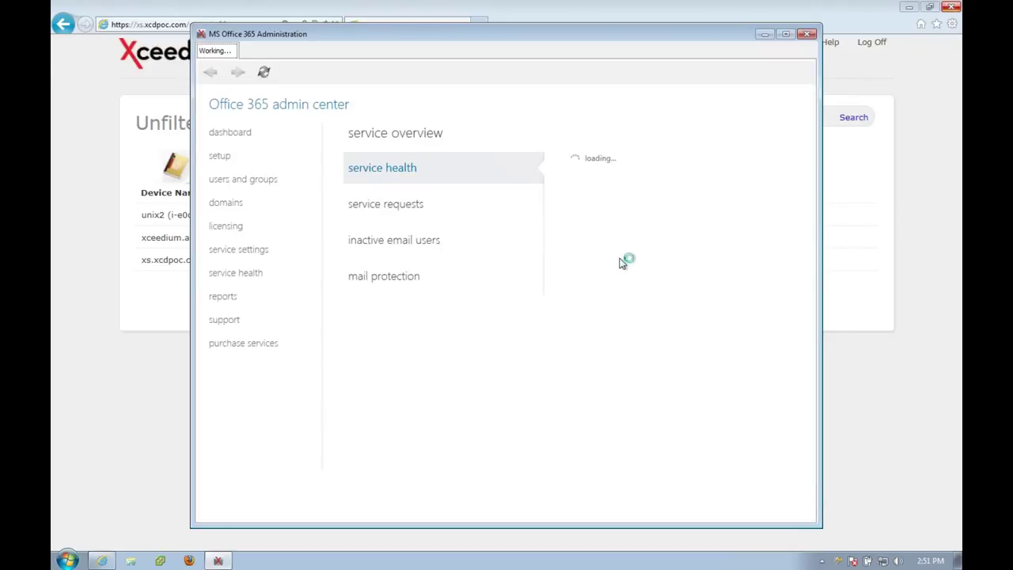
Maximize the Office 365 window, dismiss the 'It's all about you' tip, and go to Exchange admin center.
{"action": "double_click", "coordinate": [621, 34]}
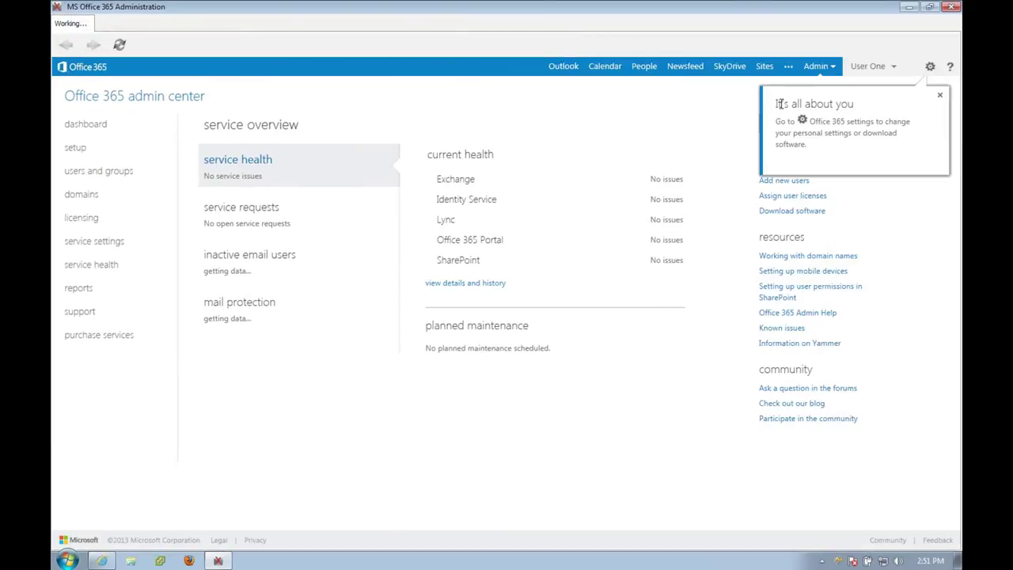
{"action": "left_click", "coordinate": [941, 99]}
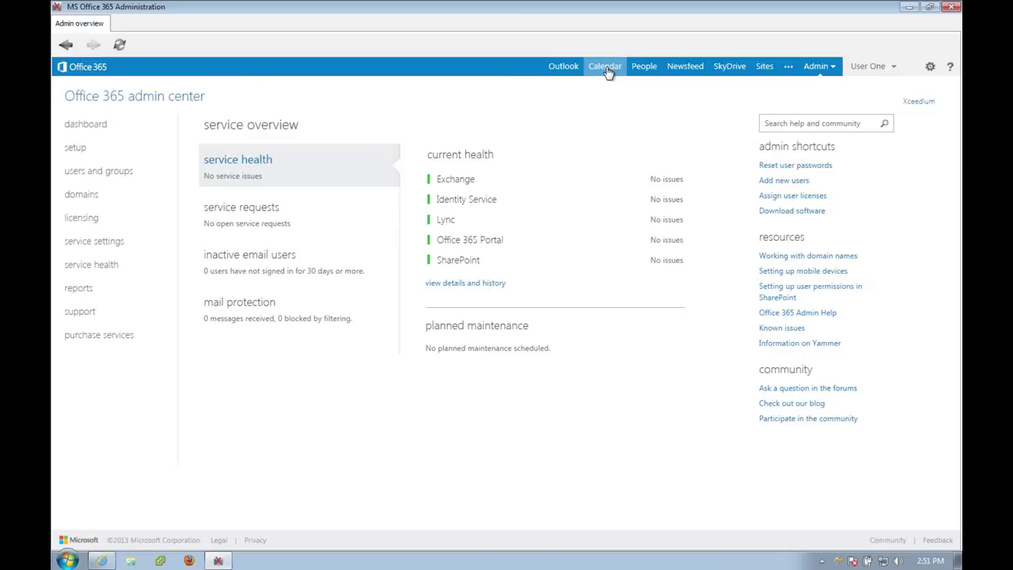
{"action": "left_click", "coordinate": [810, 68]}
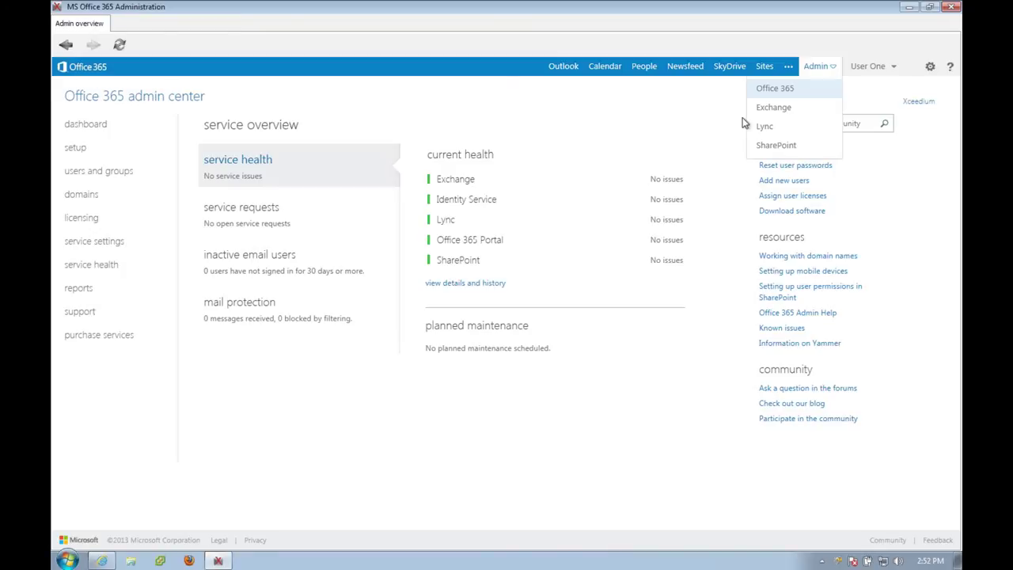
{"action": "left_click", "coordinate": [768, 111]}
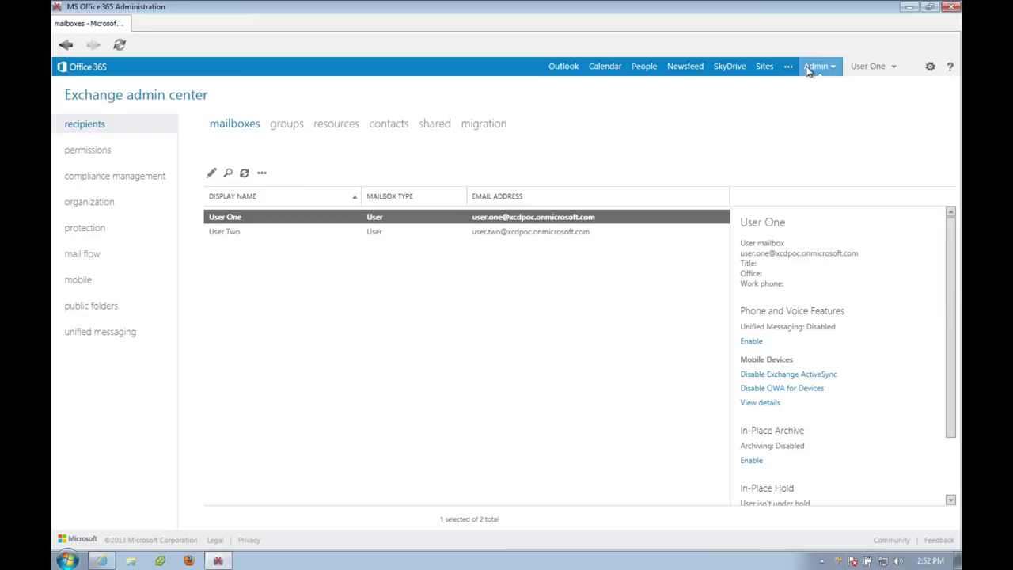
Switch to the Lync admin center to view its two users, then close the Office 365 window.
{"action": "left_click", "coordinate": [811, 68]}
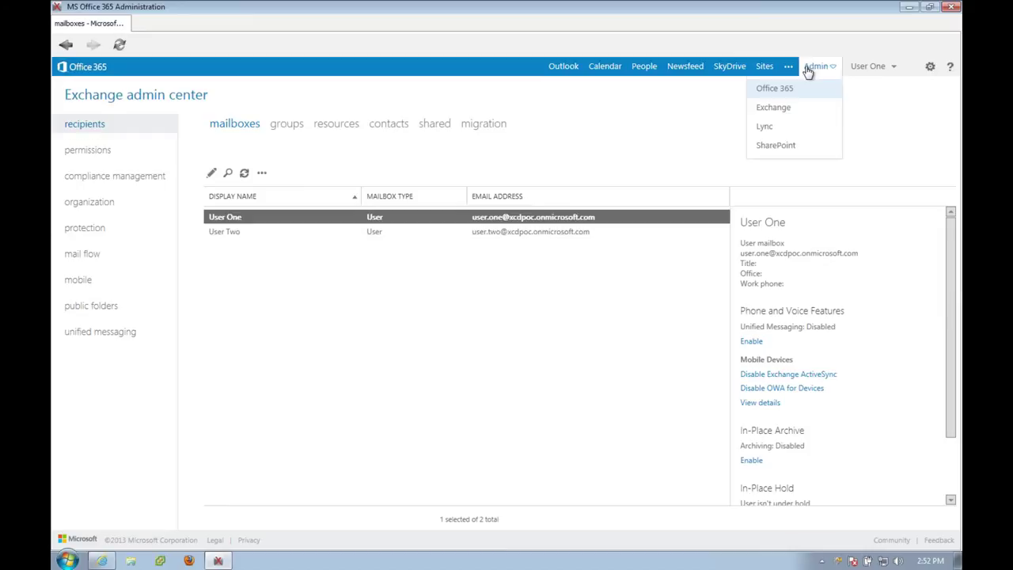
{"action": "left_click", "coordinate": [764, 127]}
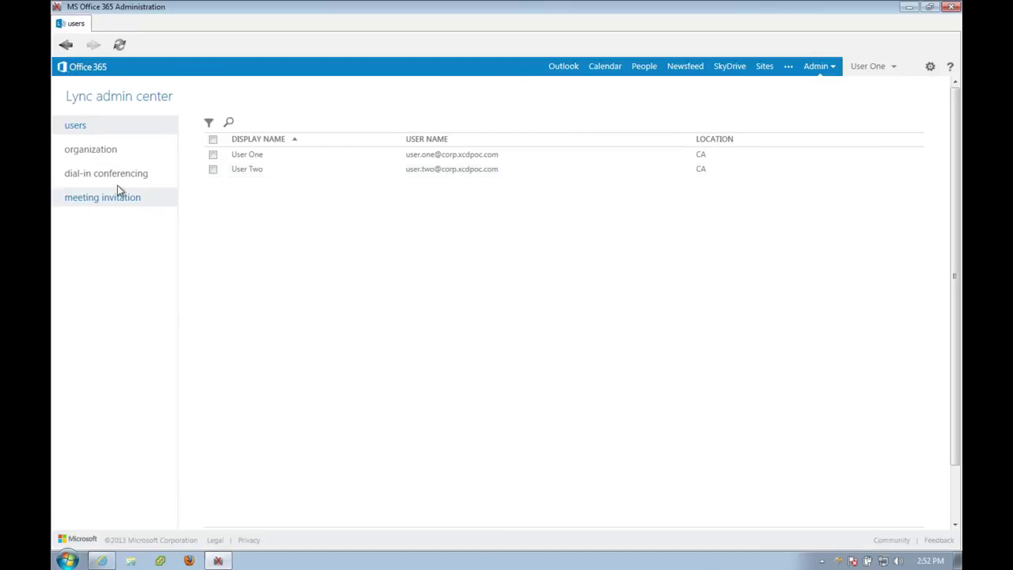
{"action": "left_click", "coordinate": [949, 15]}
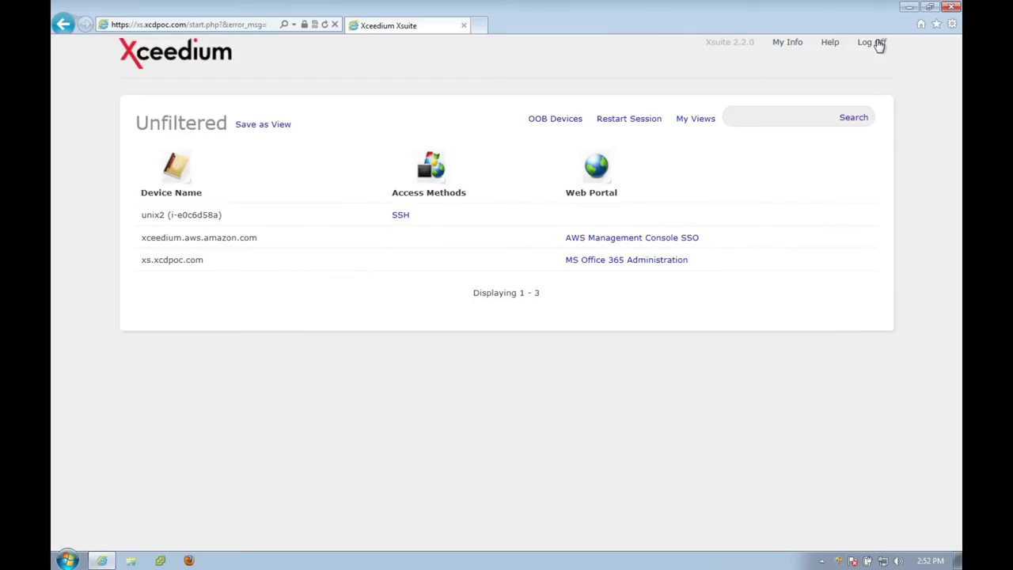
Log off Xsuite and try signing back in as super with its password.
{"action": "left_click", "coordinate": [878, 44]}
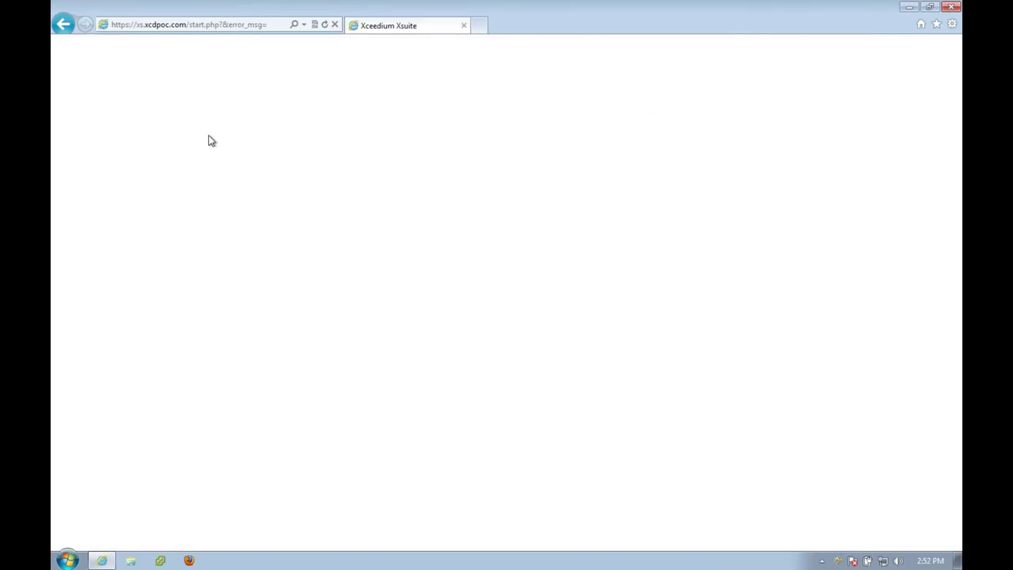
{"action": "type", "text": "super"}
{"action": "key", "text": "Tab"}
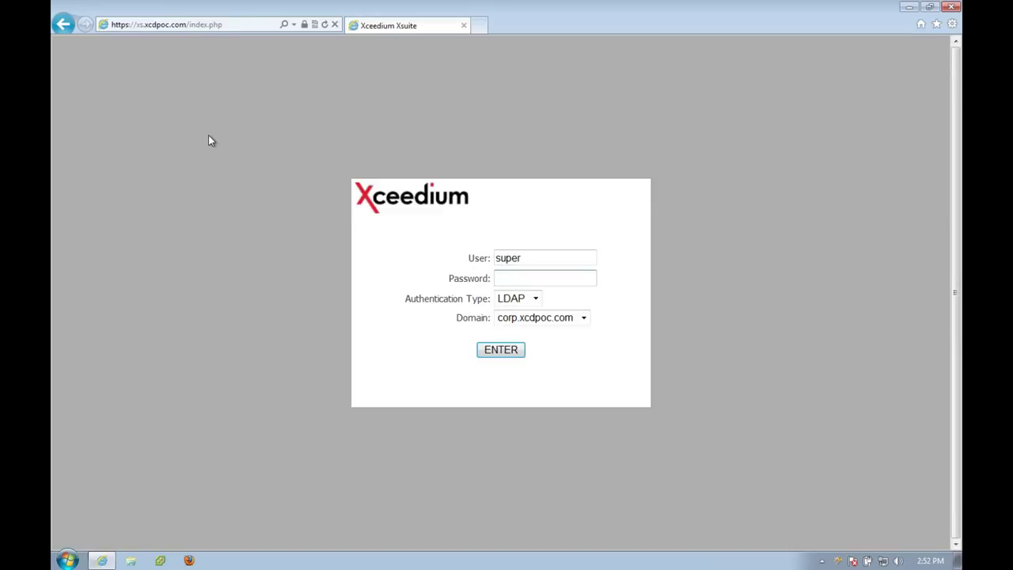
{"action": "type", "text": "••••••••••••••••"}
{"action": "left_click", "coordinate": [490, 354]}
{"action": "type", "text": "super"}
{"action": "key", "text": "Tab"}
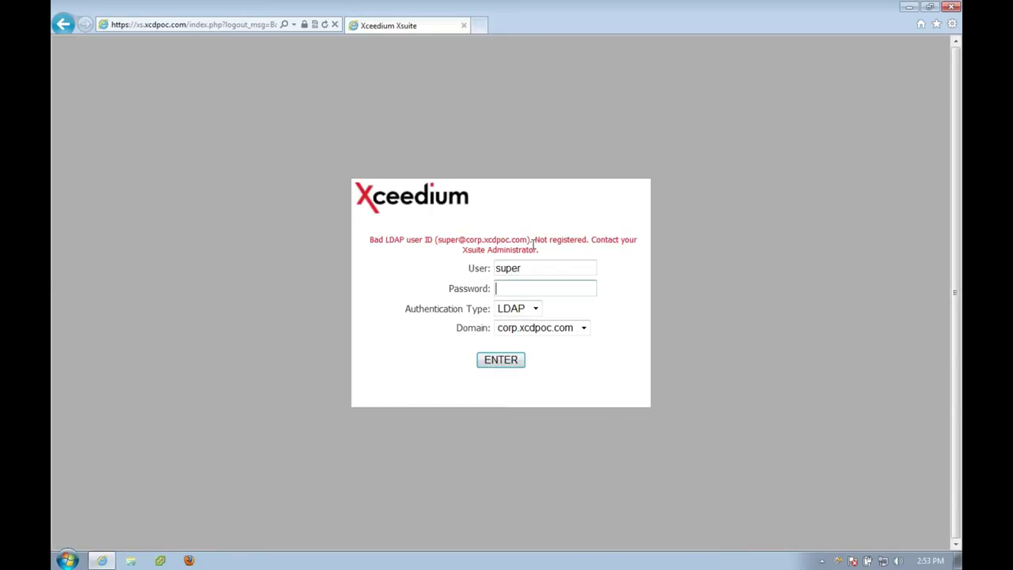
{"action": "type", "text": "••••••••••••••••"}
Set the authentication type to Local and resubmit the login.
{"action": "left_click_drag", "start_coordinate": [536, 303], "coordinate": [537, 312]}
{"action": "left_click", "coordinate": [536, 311]}
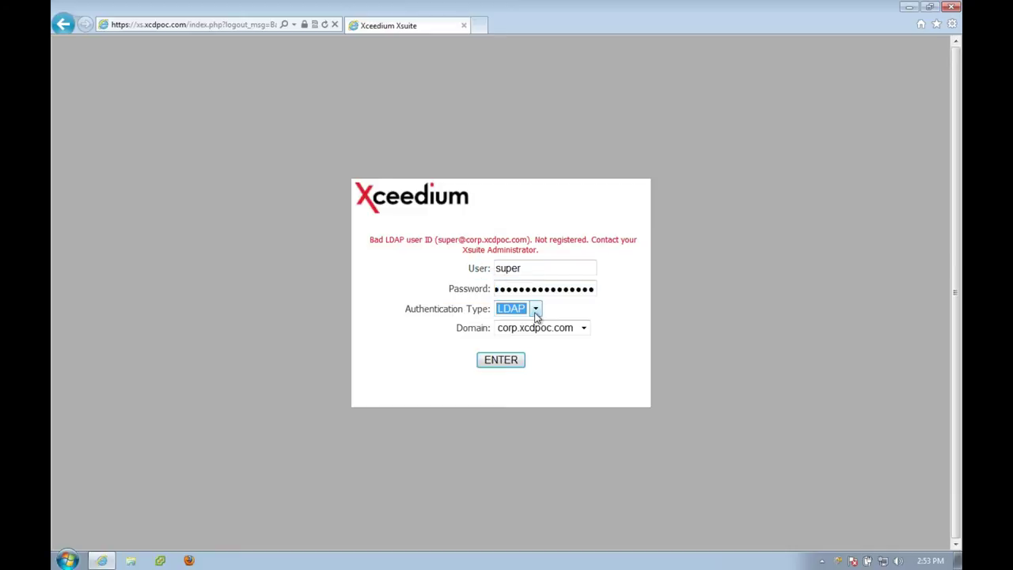
{"action": "left_click", "coordinate": [536, 311]}
{"action": "left_click", "coordinate": [529, 323]}
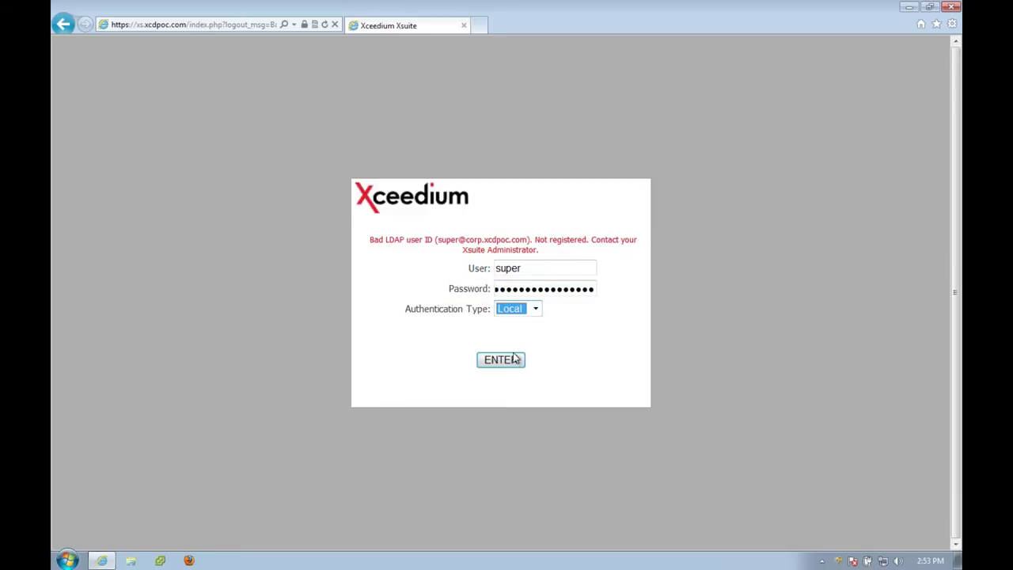
{"action": "left_click", "coordinate": [515, 360]}
Sign in as super with Local authentication and open Sessions > Session Recordings.
{"action": "type", "text": "super"}
{"action": "key", "text": "Tab"}
{"action": "type", "text": "s•••••••••"}
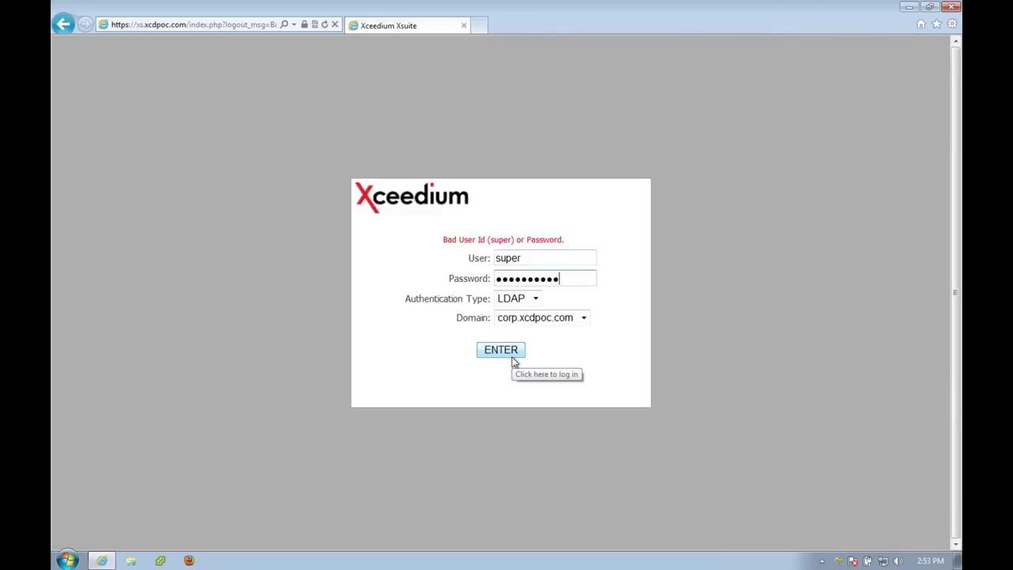
{"action": "type", "text": "••••••"}
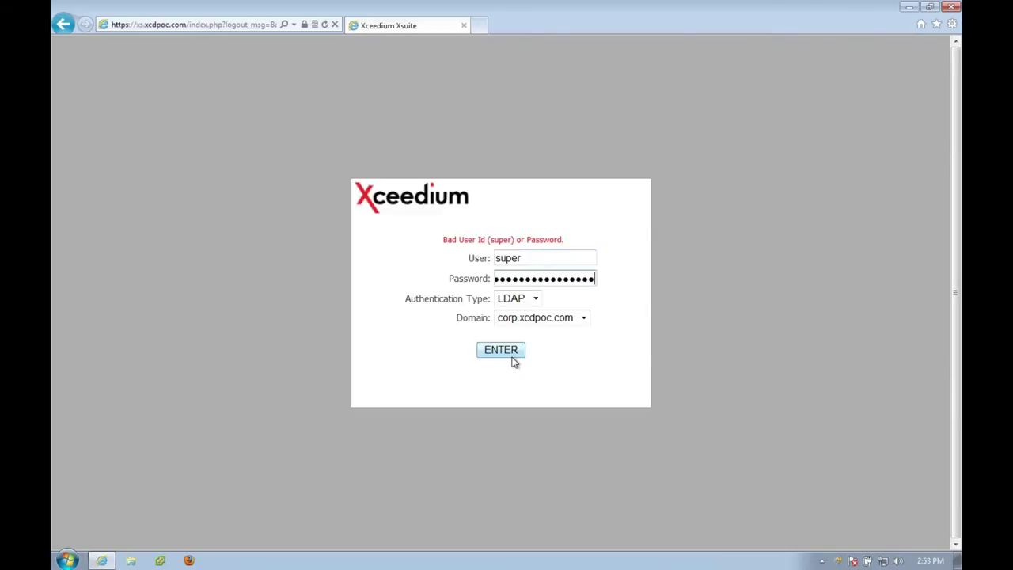
{"action": "left_click", "coordinate": [535, 299]}
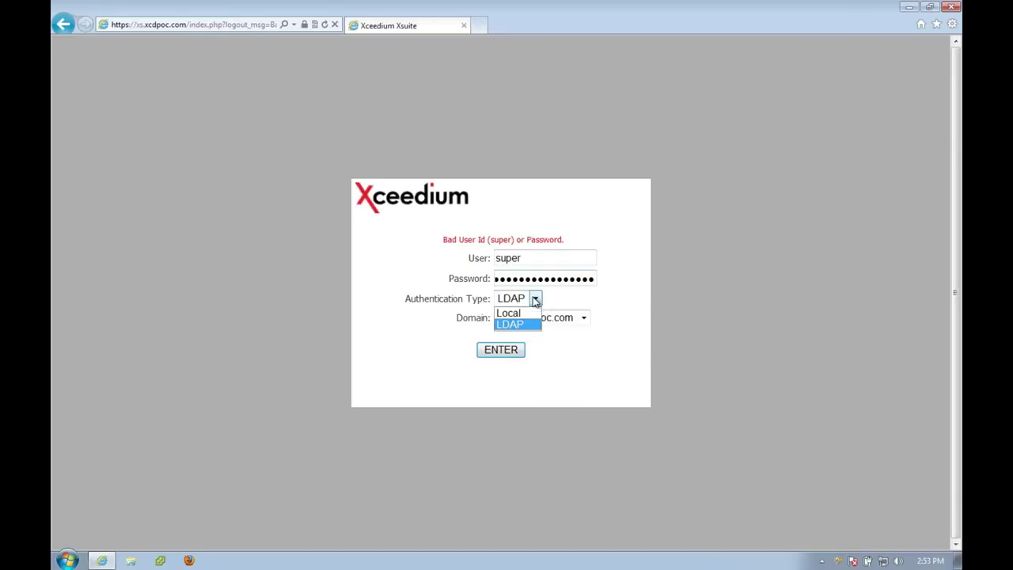
{"action": "left_click", "coordinate": [525, 314]}
{"action": "left_click", "coordinate": [502, 351]}
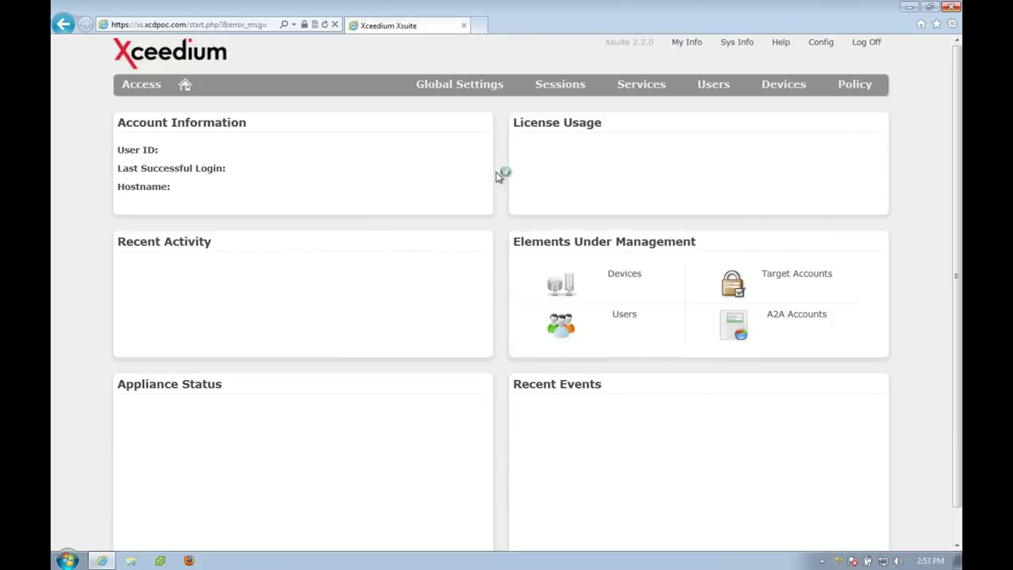
{"action": "left_click", "coordinate": [557, 92]}
{"action": "left_click", "coordinate": [552, 169]}
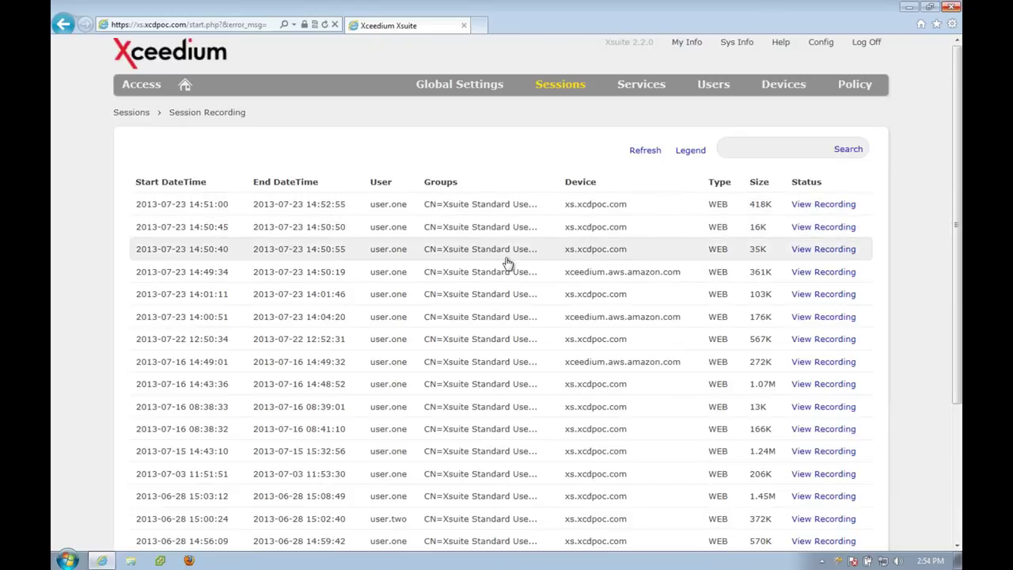
{"action": "scroll", "coordinate": [619, 450], "scroll_direction": "down", "scroll_amount": 3}
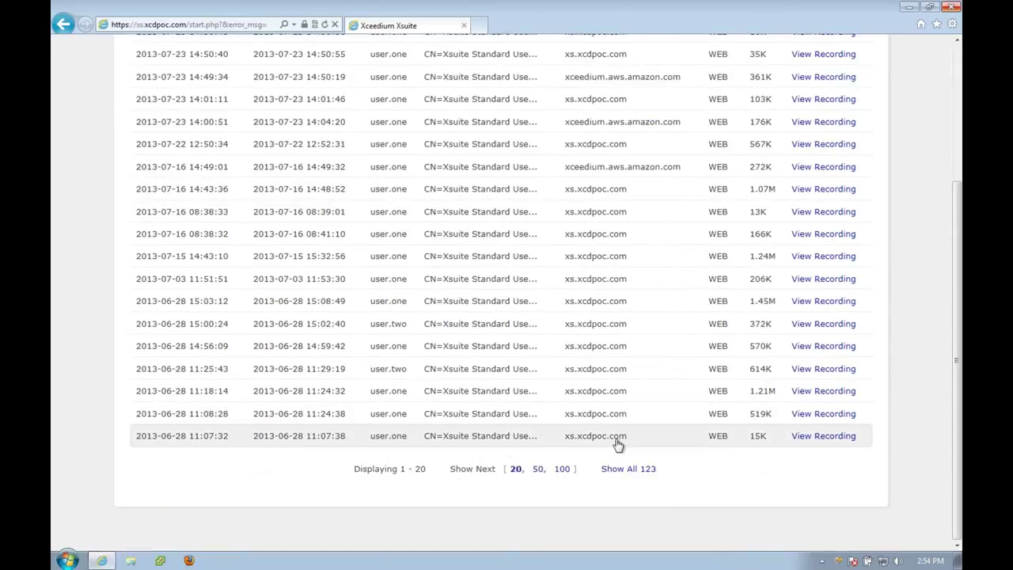
{"action": "scroll", "coordinate": [618, 446], "scroll_direction": "up", "scroll_amount": 3}
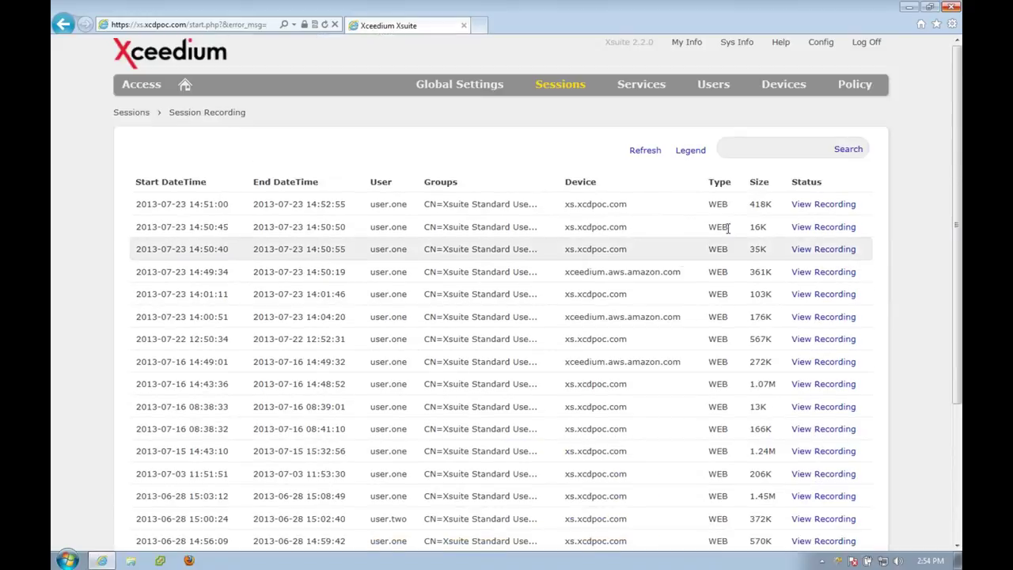
{"action": "left_click", "coordinate": [817, 206]}
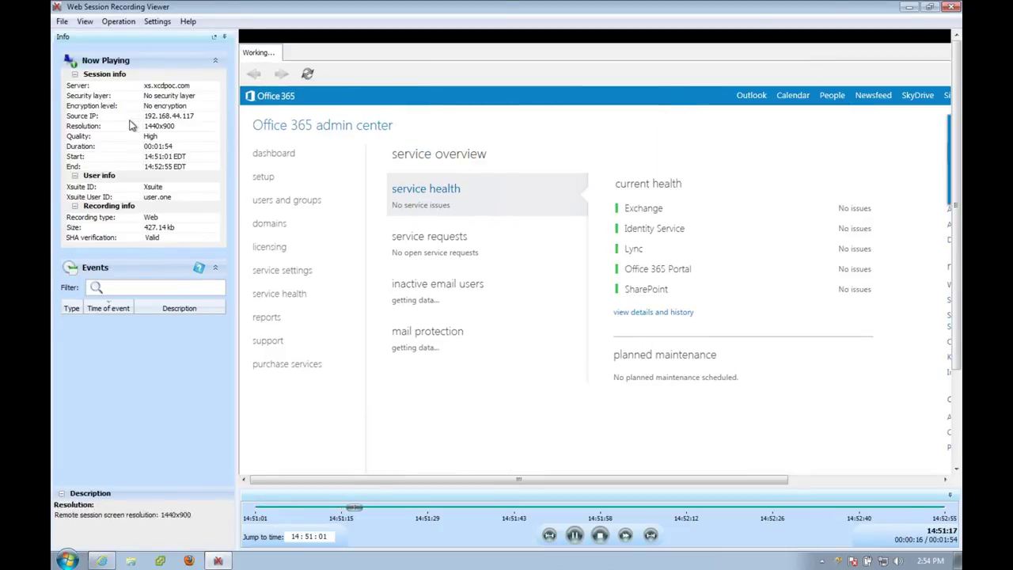
Hide the Info panel from the View menu and fast-forward the replay to 4x speed.
{"action": "left_click", "coordinate": [85, 22]}
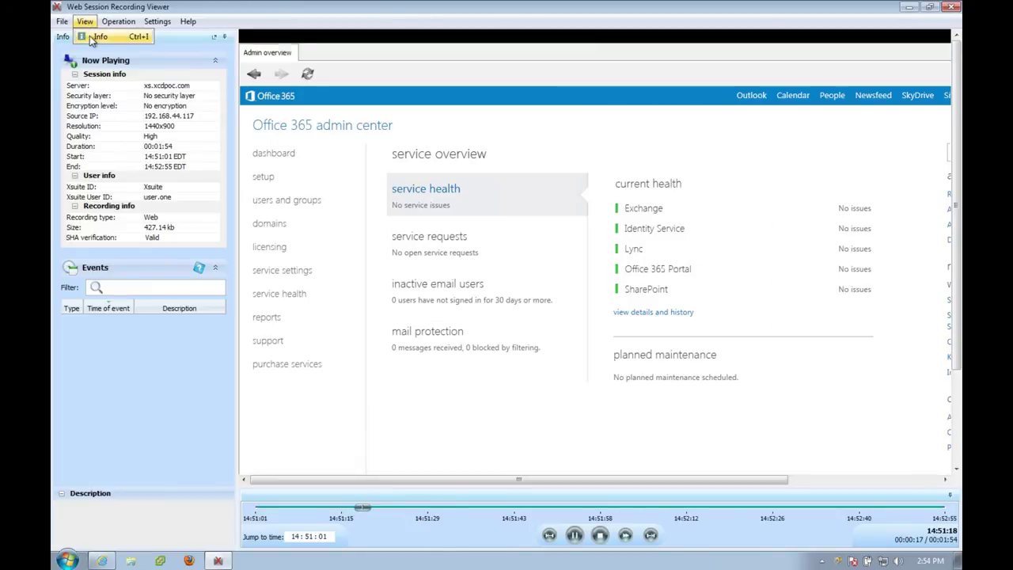
{"action": "left_click", "coordinate": [95, 36]}
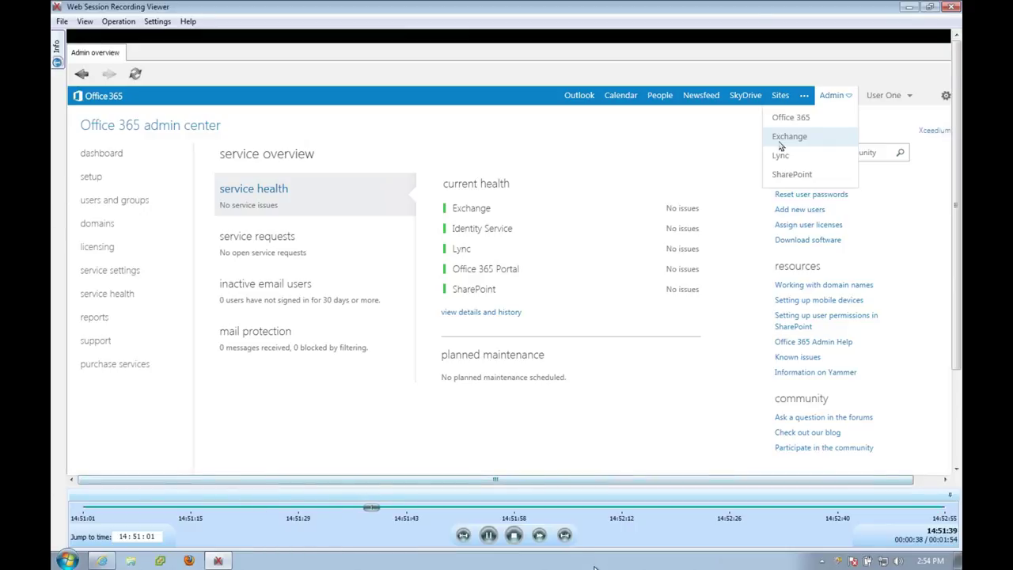
{"action": "left_click", "coordinate": [539, 536]}
{"action": "left_click", "coordinate": [539, 536]}
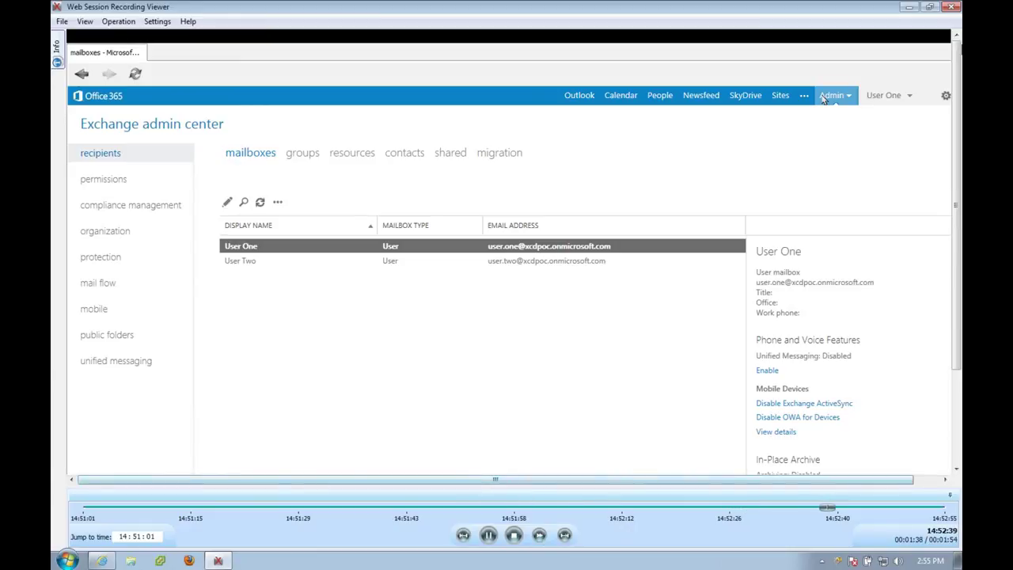
{"action": "left_click", "coordinate": [954, 6]}
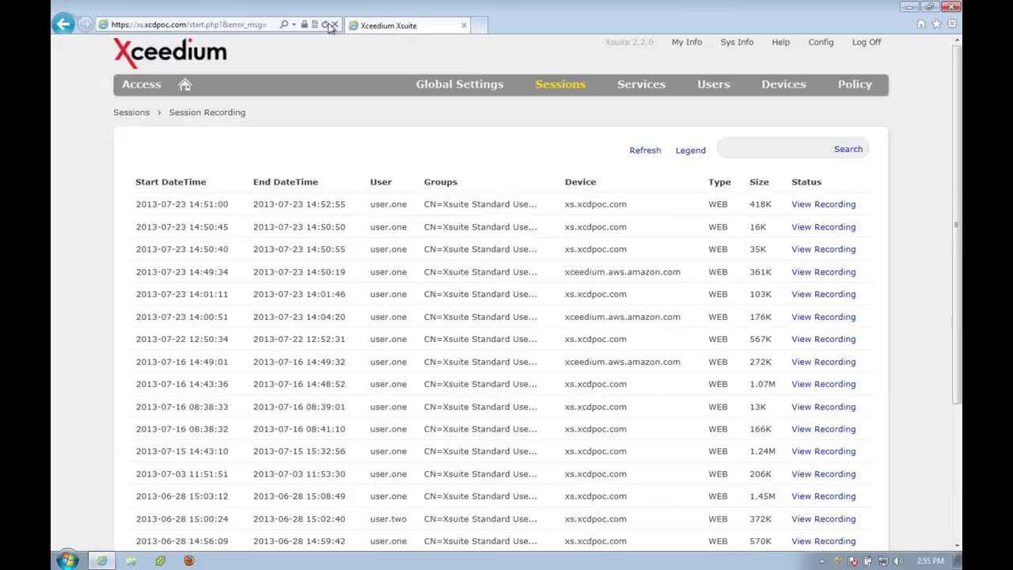
{"action": "left_click", "coordinate": [866, 42]}
{"action": "left_click", "coordinate": [229, 25]}
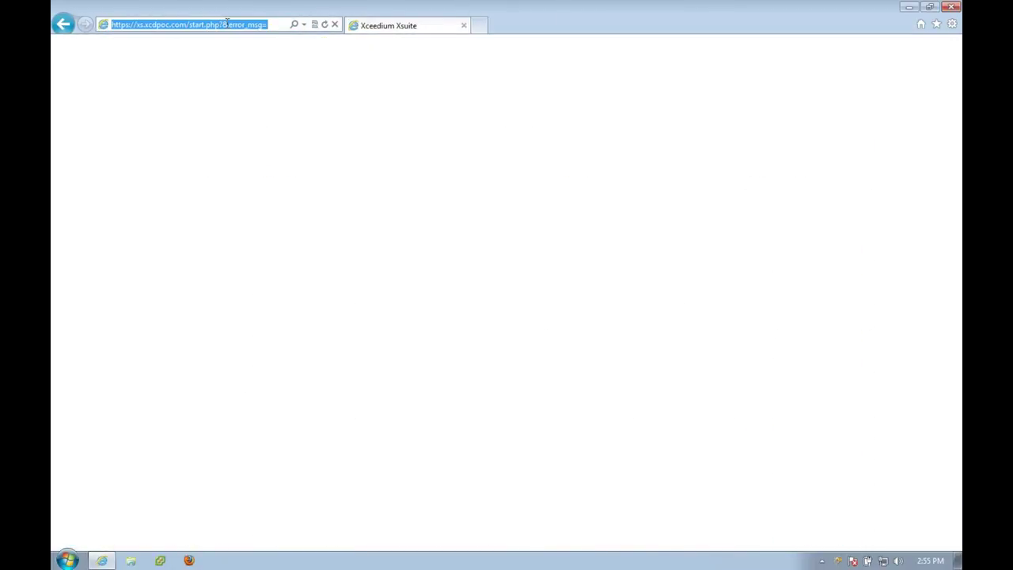
{"action": "type", "text": "x"}
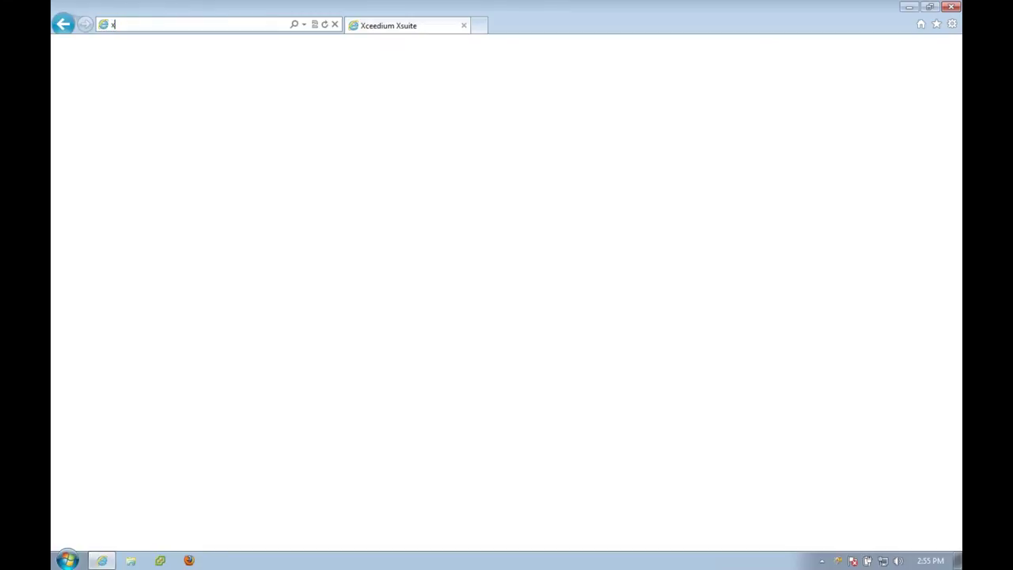
{"action": "type", "text": "s22ga"}
{"action": "key", "text": "BackSpace"}
{"action": "key", "text": "BackSpace"}
{"action": "key", "text": "BackSpace"}
{"action": "key", "text": "BackSpace"}
{"action": "key", "text": "BackSpace"}
{"action": "key", "text": "BackSpace"}
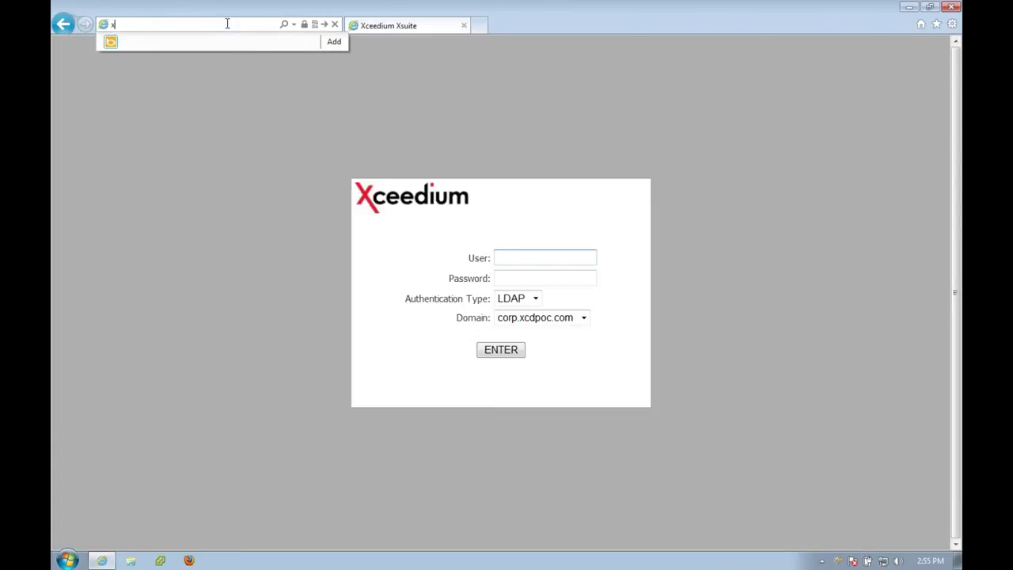
{"action": "type", "text": "https://192.168.44.102/"}
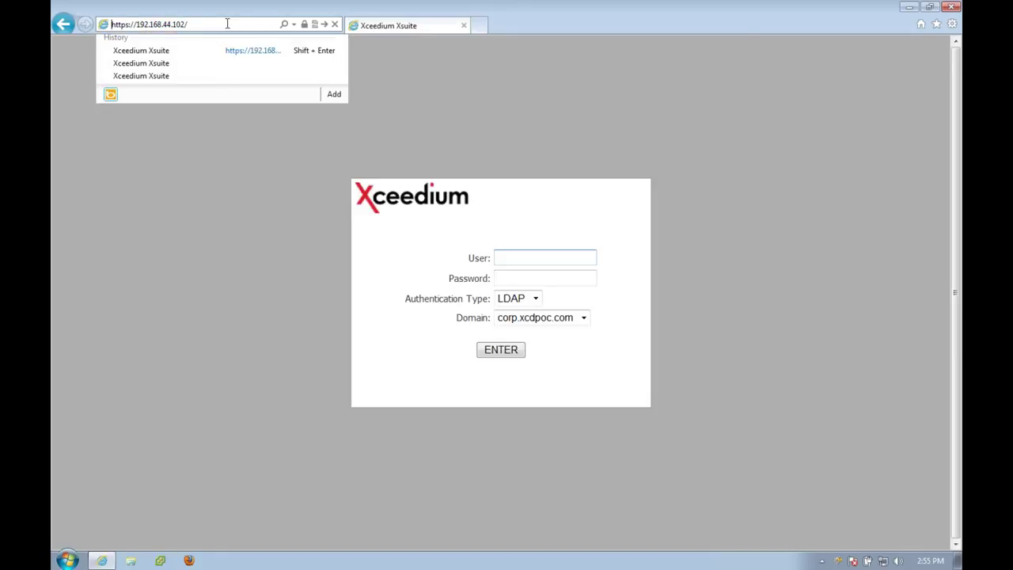
{"action": "key", "text": "Return"}
{"action": "left_click", "coordinate": [229, 250]}
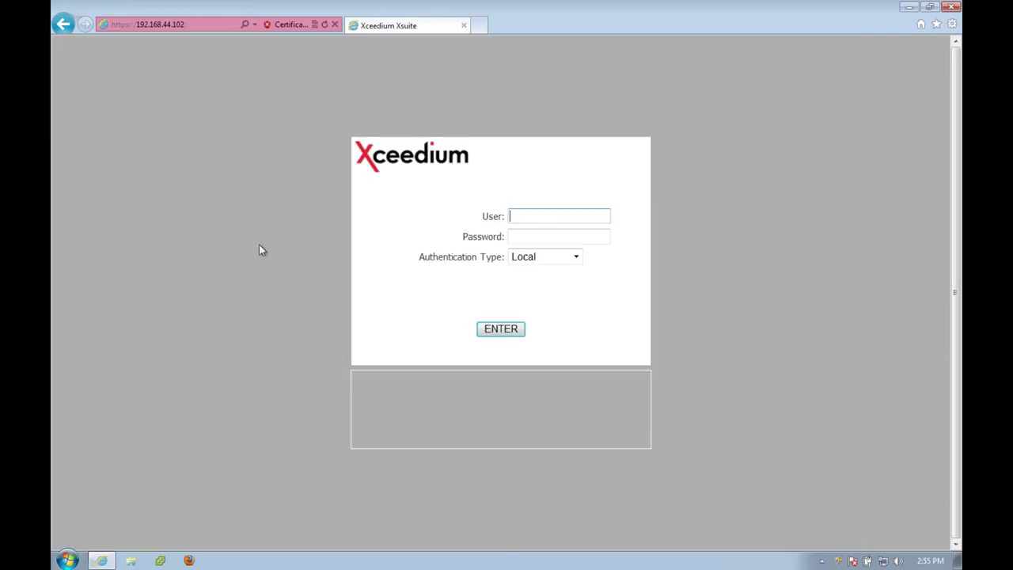
Log in with the user's credentials and open Policy > Manage Policies.
{"action": "type", "text": "shawn"}
{"action": "key", "text": "Tab"}
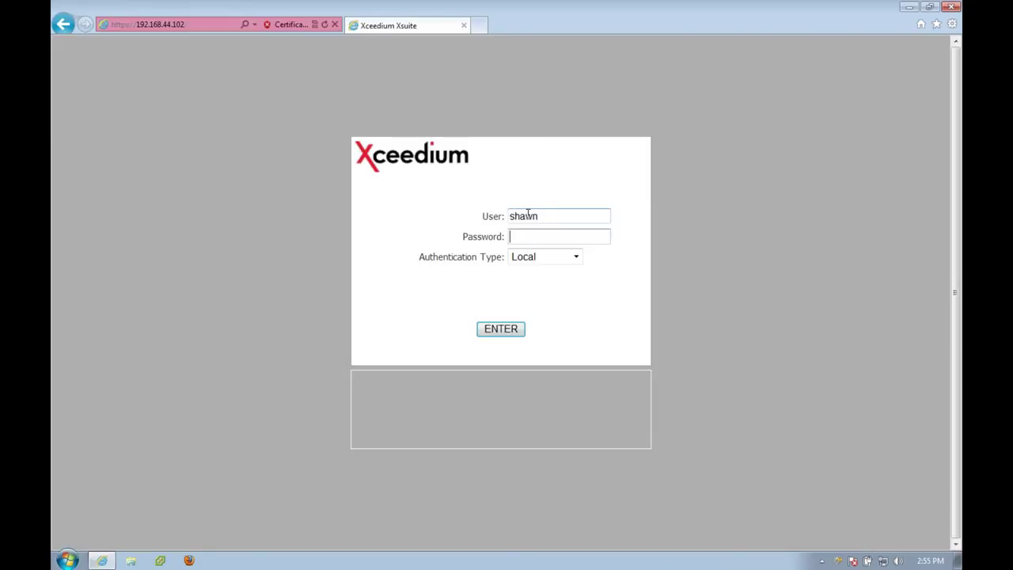
{"action": "type", "text": "*********"}
{"action": "key", "text": "Return"}
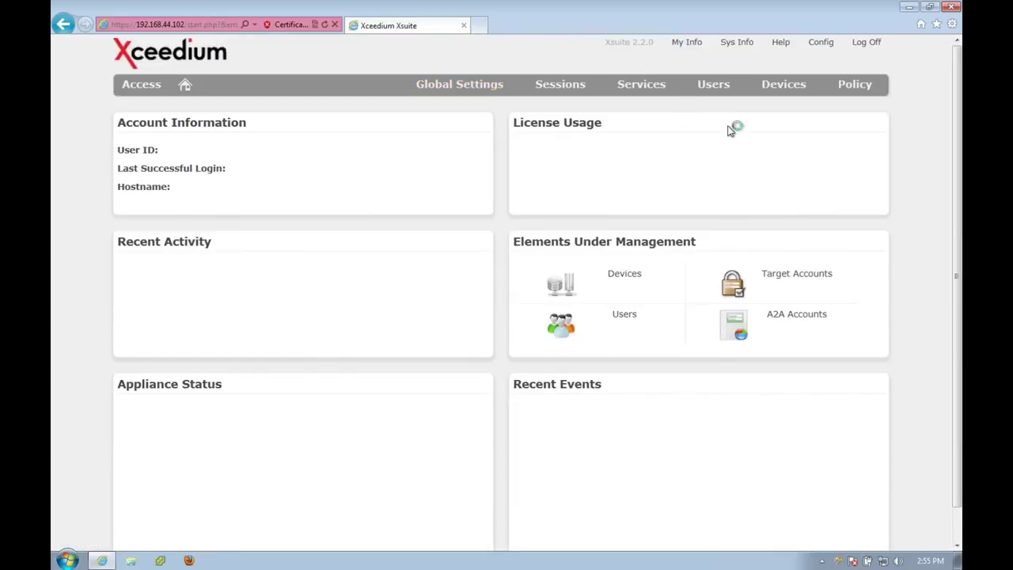
{"action": "mouse_move", "coordinate": [855, 89]}
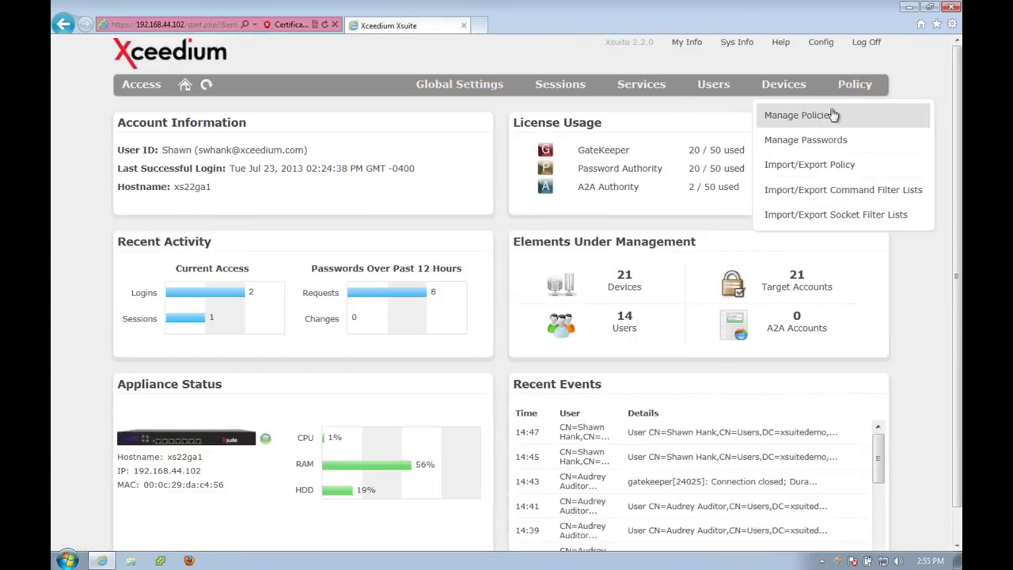
{"action": "left_click", "coordinate": [829, 116]}
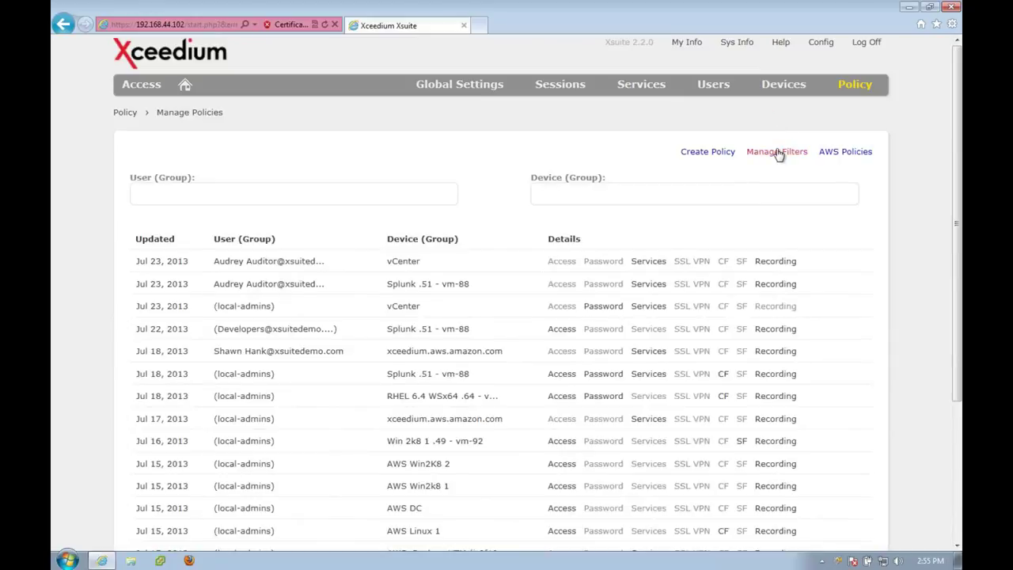
Open Manage Filters and review the blacklist and whitelist violation message texts.
{"action": "left_click", "coordinate": [777, 152]}
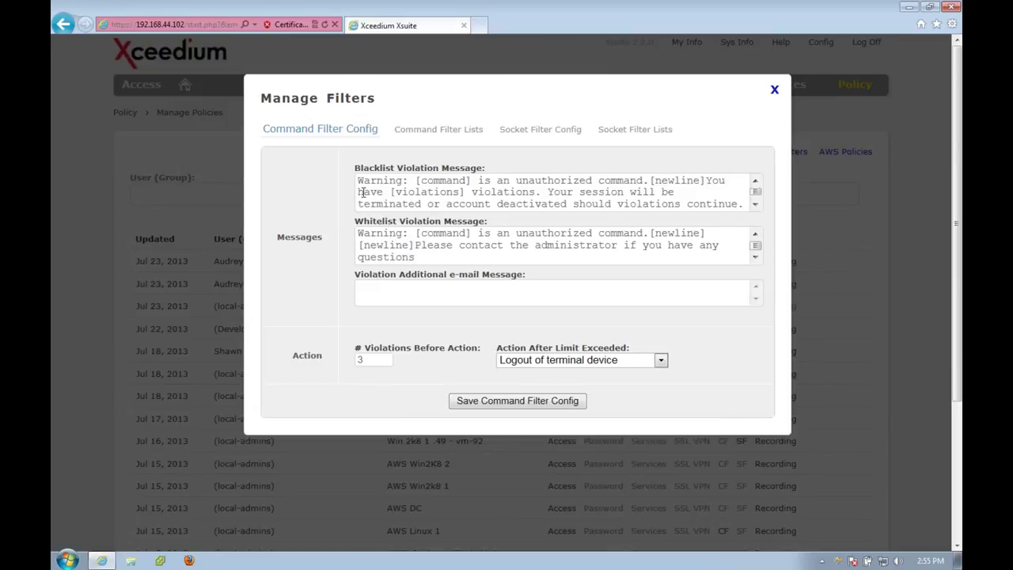
{"action": "left_click_drag", "start_coordinate": [357, 180], "coordinate": [617, 204]}
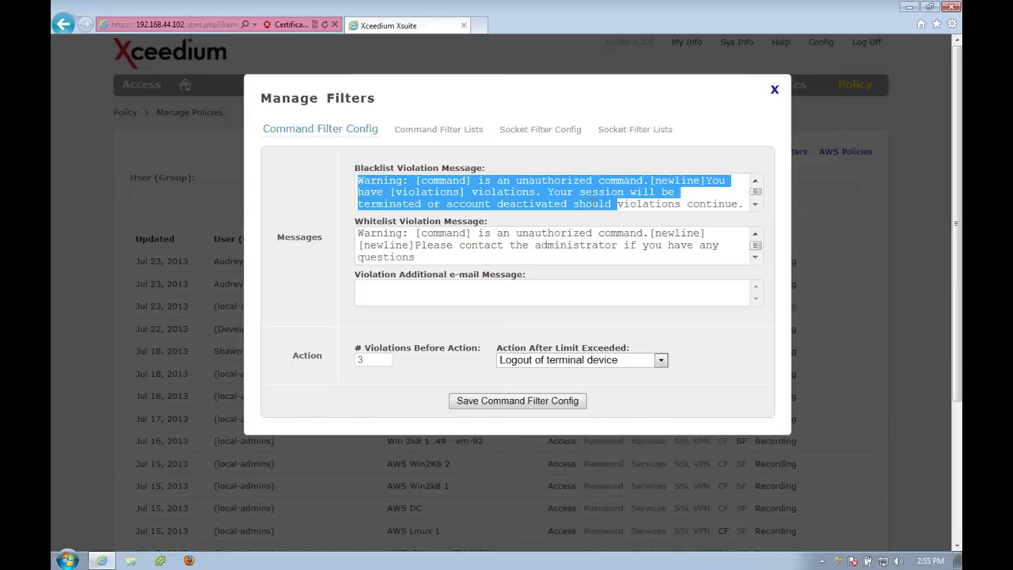
{"action": "left_click_drag", "start_coordinate": [426, 260], "coordinate": [360, 226]}
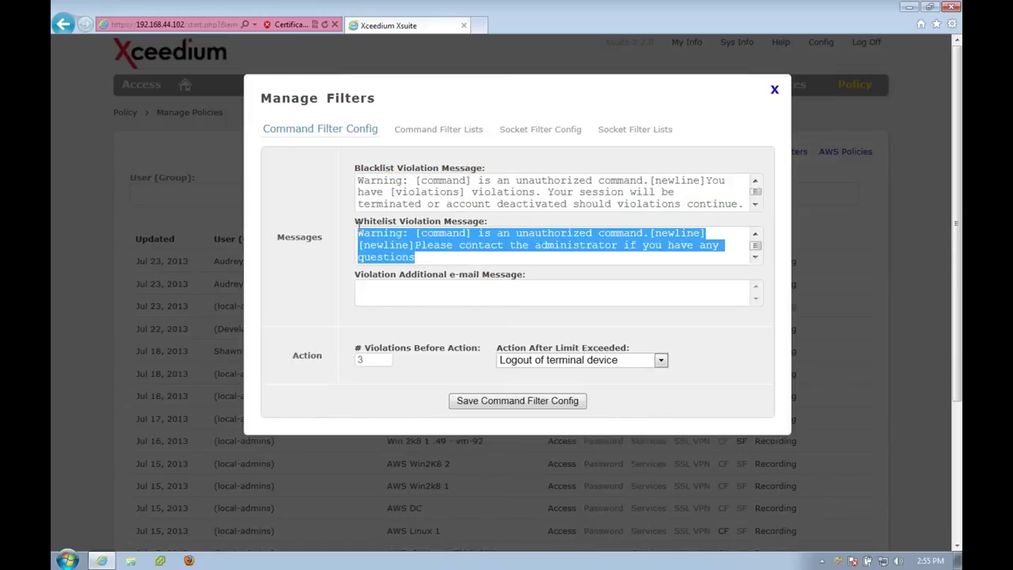
{"action": "left_click", "coordinate": [382, 286]}
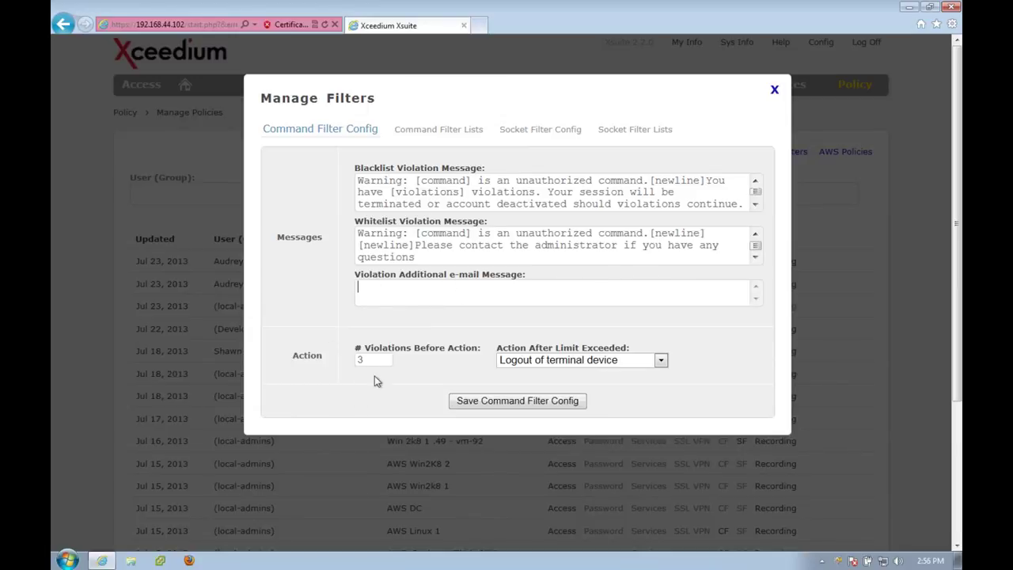
Set Action After Limit Exceeded to Deactivate account, then view the Command Filter Lists.
{"action": "left_click", "coordinate": [661, 360]}
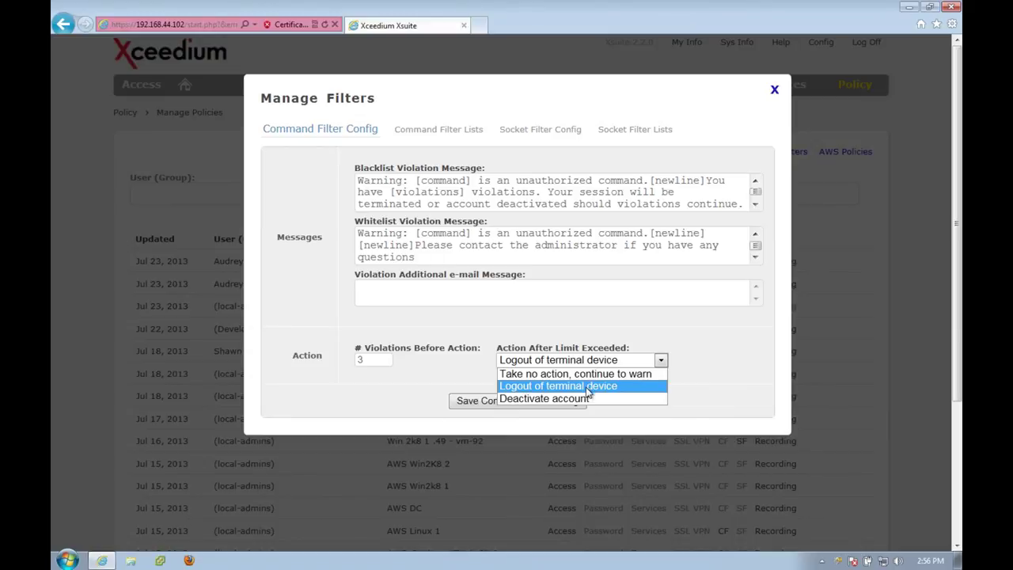
{"action": "left_click", "coordinate": [583, 400]}
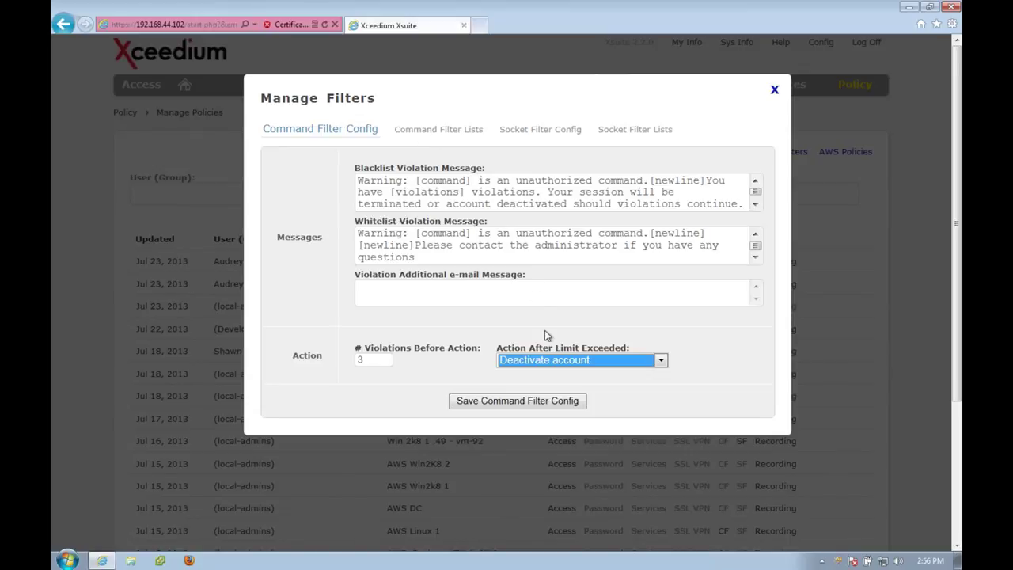
{"action": "left_click", "coordinate": [437, 131]}
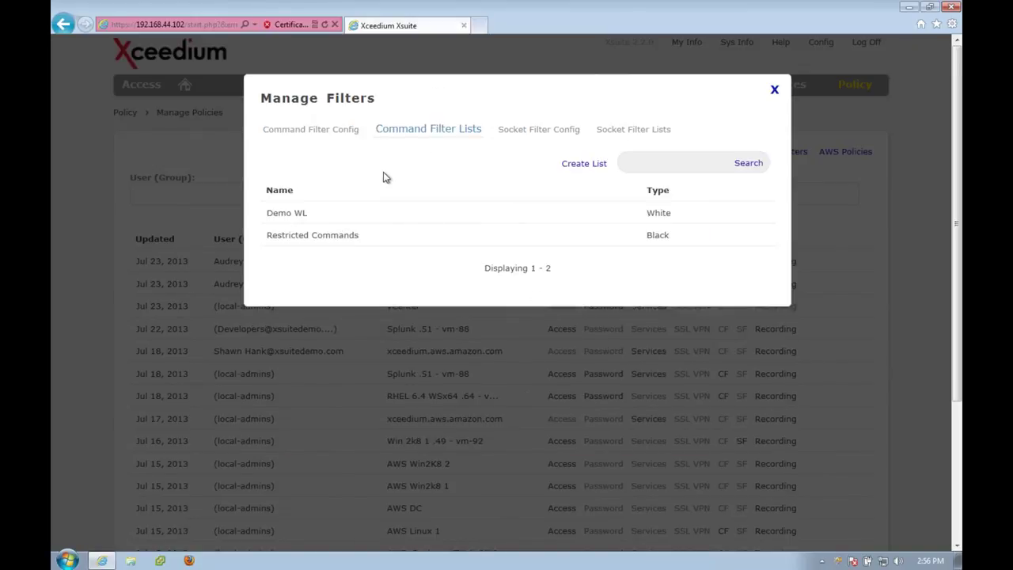
Expand Restricted Commands, toggle the sudo keyword's Alert off and on, then open Demo WL.
{"action": "left_click", "coordinate": [320, 241]}
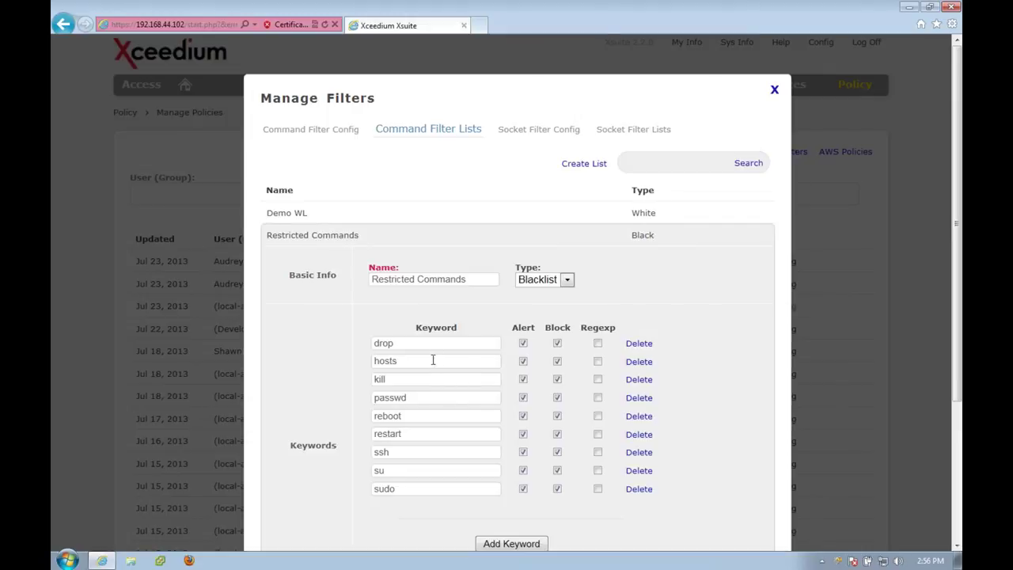
{"action": "left_click", "coordinate": [457, 487]}
{"action": "left_click", "coordinate": [523, 488]}
{"action": "left_click", "coordinate": [523, 489]}
{"action": "left_click", "coordinate": [287, 219]}
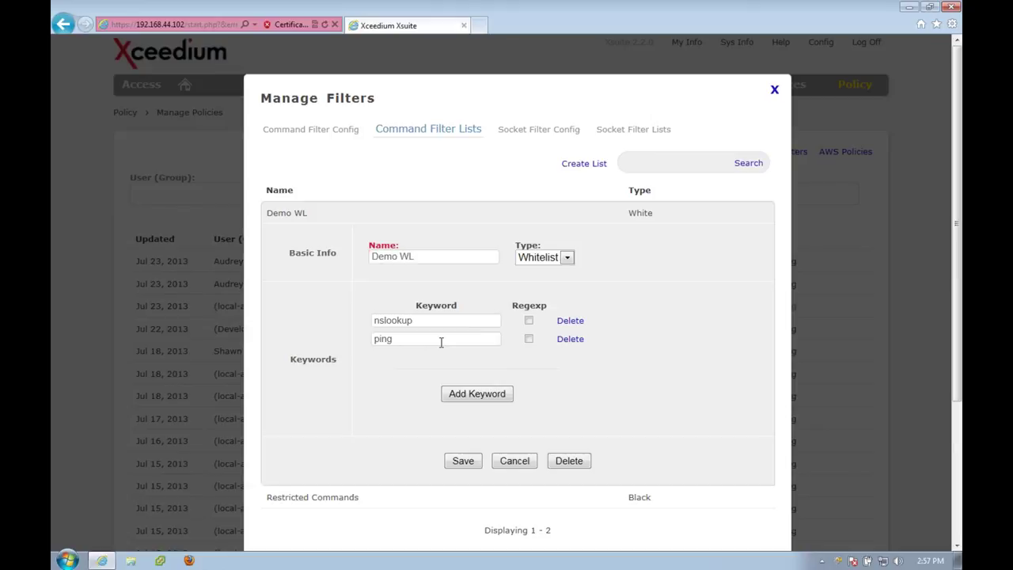
In Socket Filter Lists, review vCenter Containment's hosts and ports, then cancel without saving.
{"action": "left_click", "coordinate": [633, 132]}
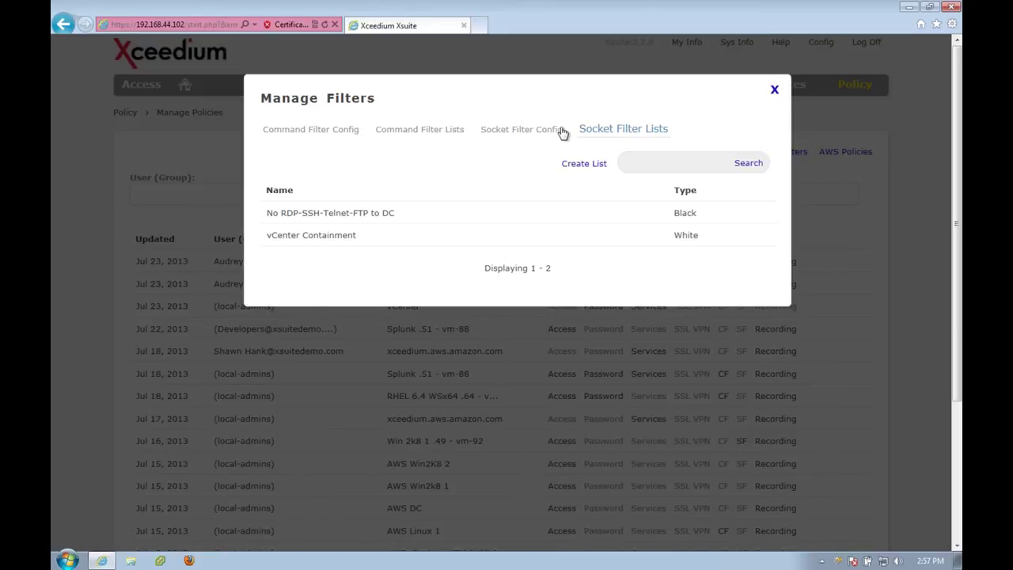
{"action": "left_click", "coordinate": [362, 215]}
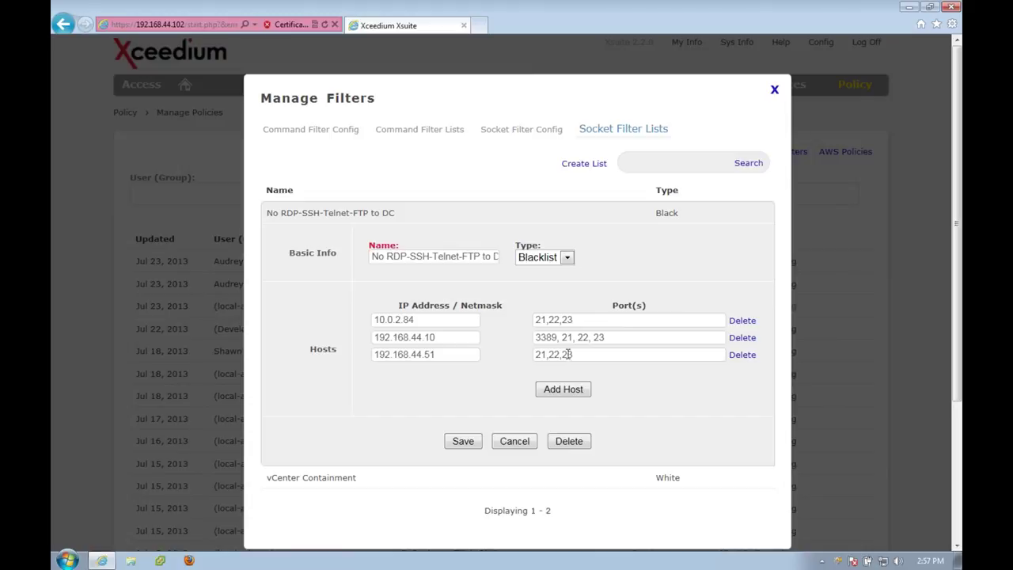
{"action": "left_click", "coordinate": [329, 480]}
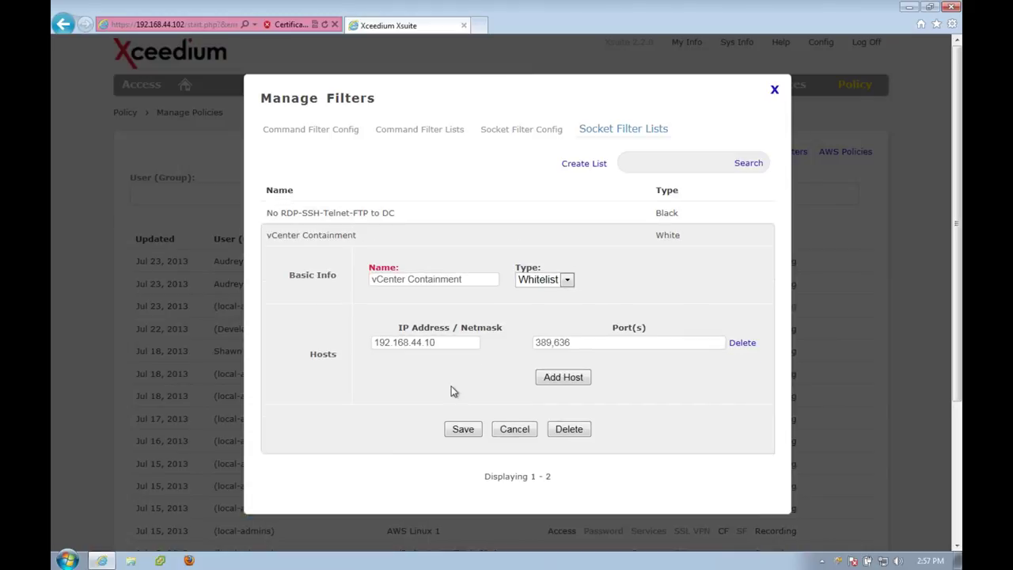
{"action": "scroll", "coordinate": [453, 391], "scroll_direction": "down", "scroll_amount": 2}
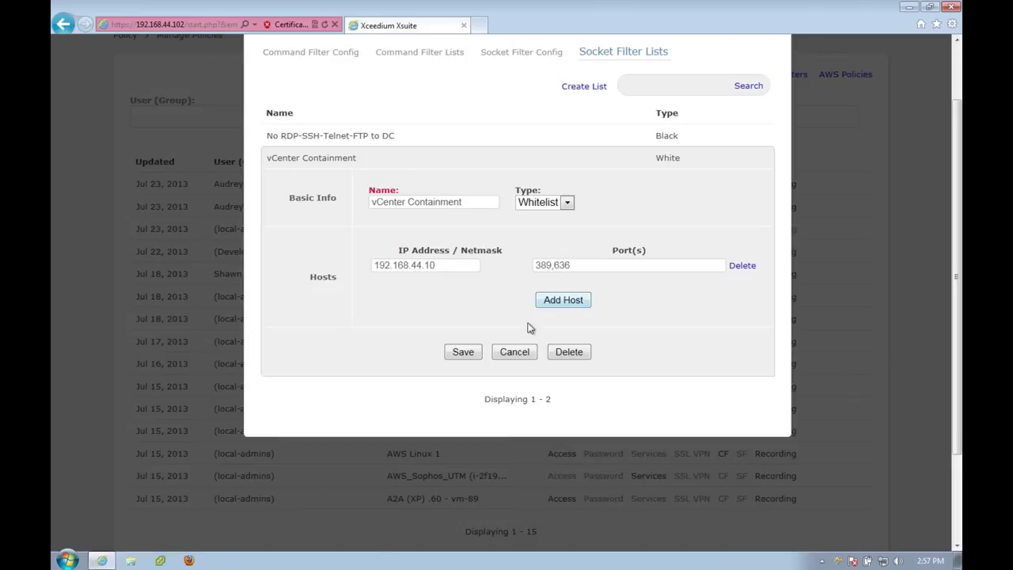
{"action": "left_click", "coordinate": [507, 351]}
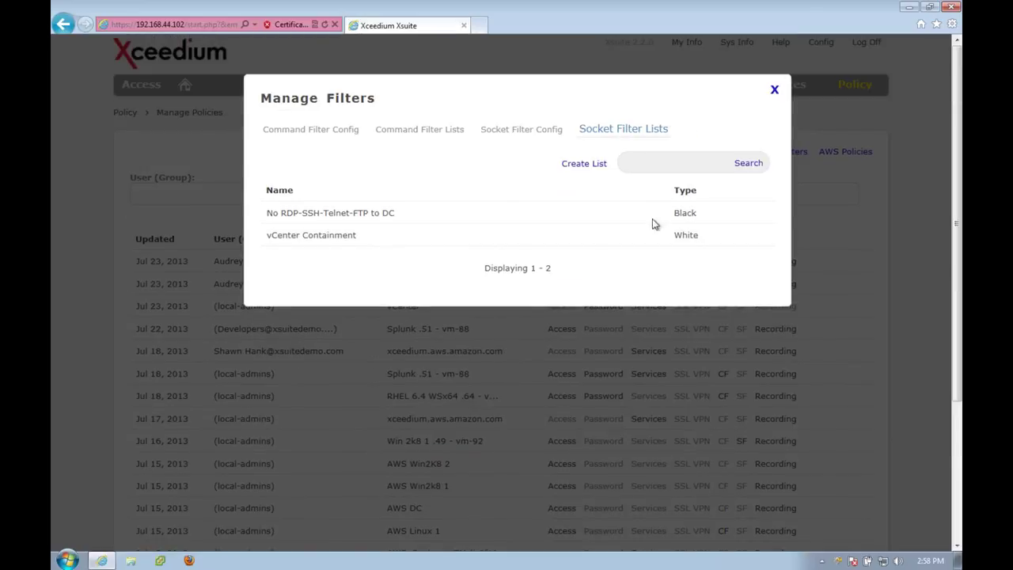
Close Manage Filters and go to Sessions > Session Recordings.
{"action": "left_click", "coordinate": [773, 92]}
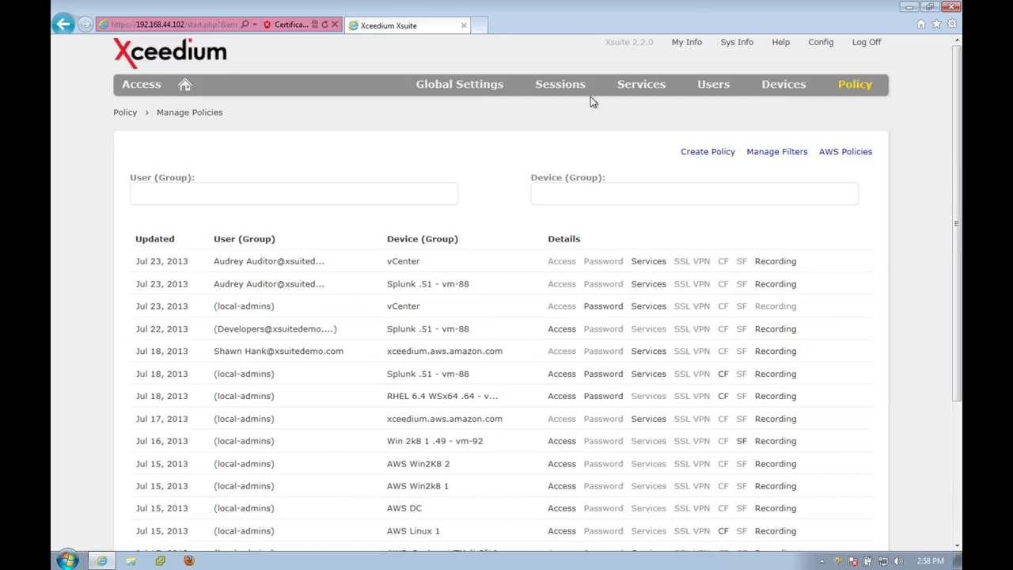
{"action": "mouse_move", "coordinate": [566, 85]}
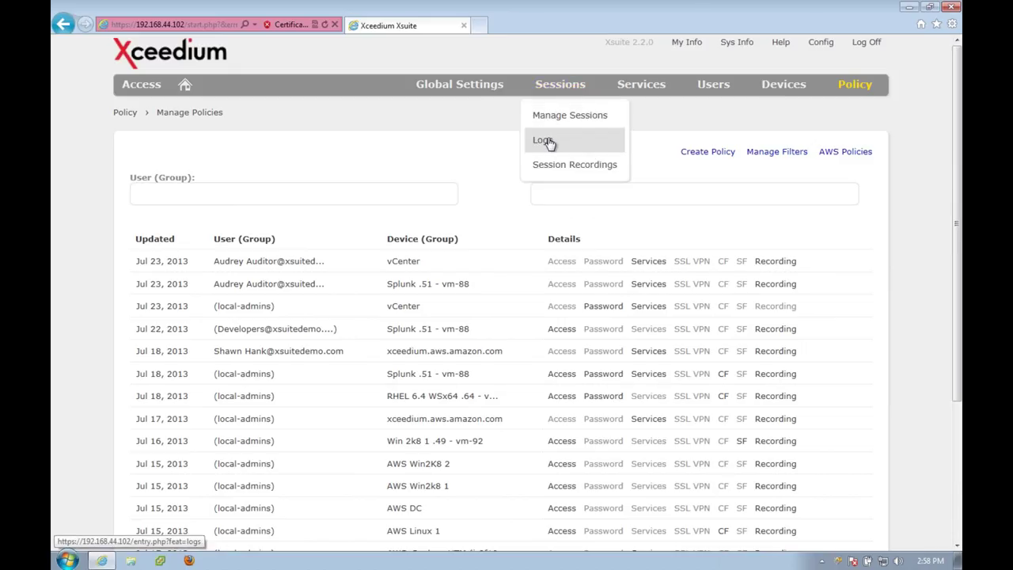
{"action": "left_click", "coordinate": [551, 166]}
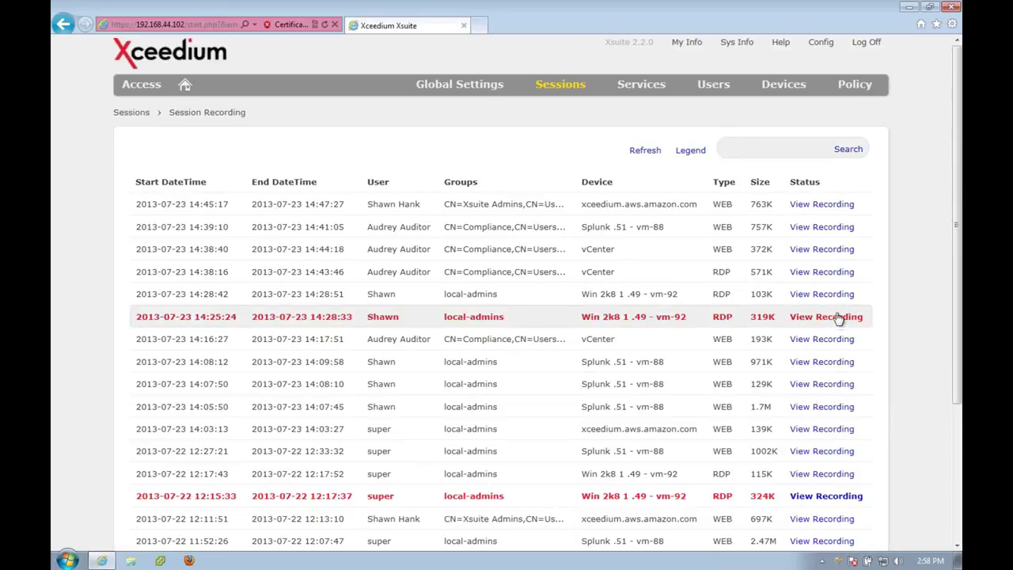
Replay the 14:39:10 Splunk WEB session recording up to its login page.
{"action": "left_click", "coordinate": [819, 228]}
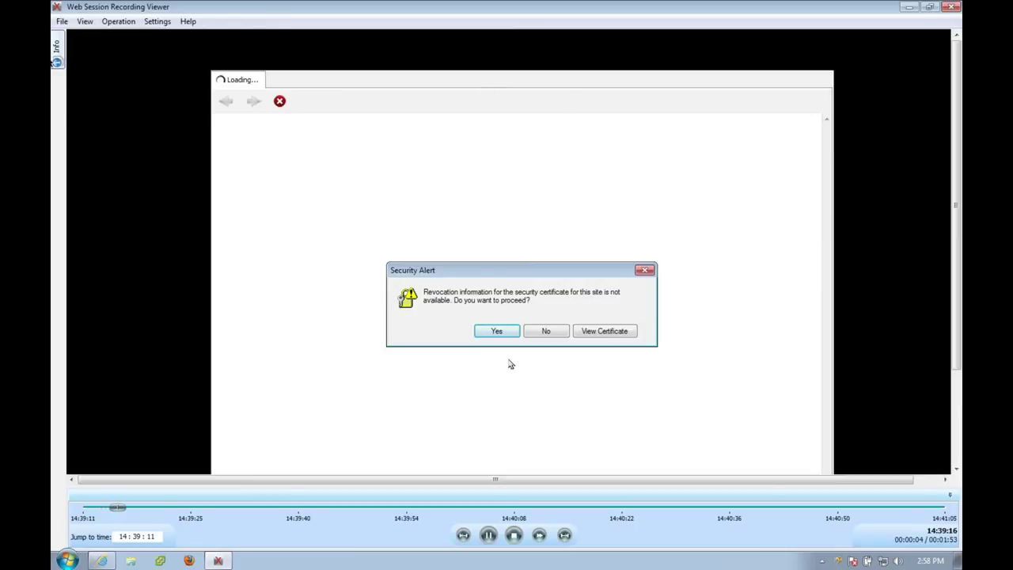
{"action": "mouse_move", "coordinate": [57, 49]}
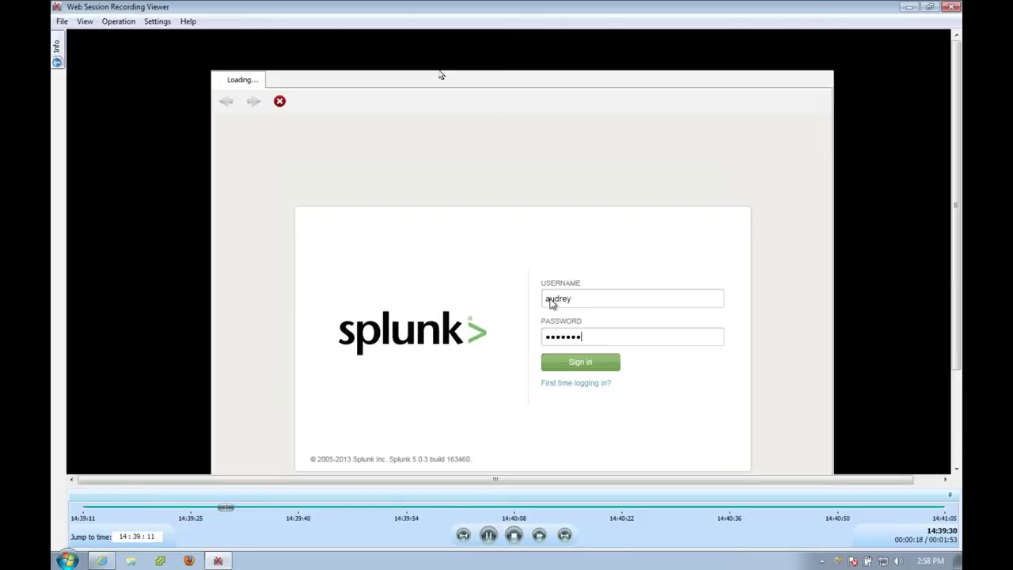
Play the Splunk replay at 2x through the 8-event violation search, then close the viewer.
{"action": "left_click", "coordinate": [540, 536]}
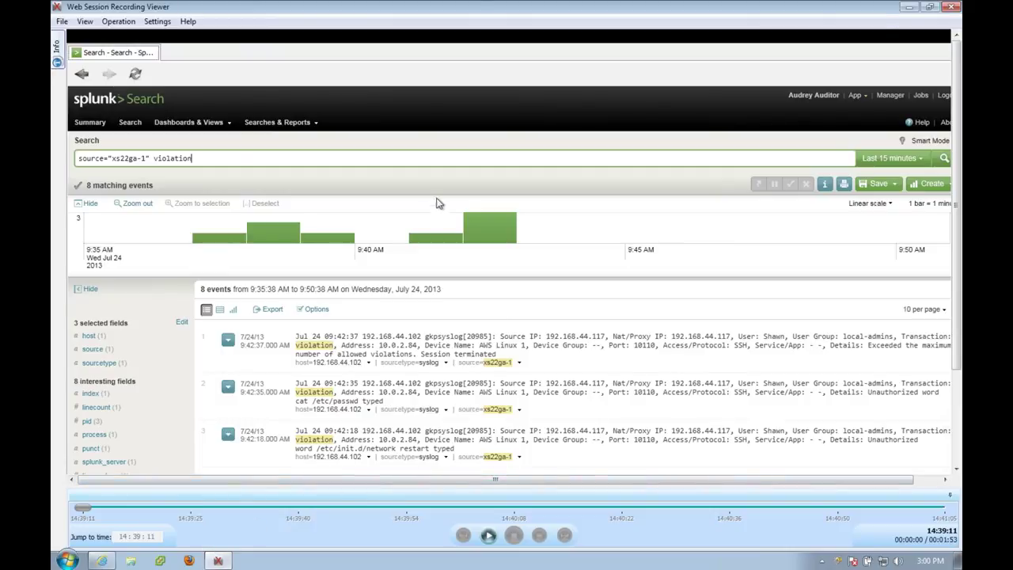
{"action": "left_click", "coordinate": [950, 7]}
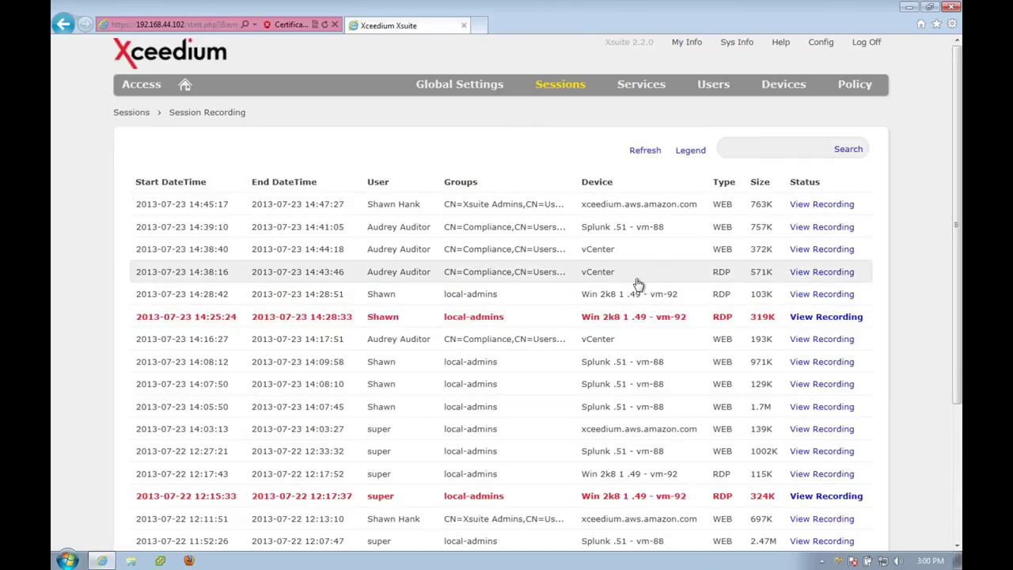
Replay the 14:38:16 vCenter RDP recording, seeking ahead to VMs and Templates, then close it.
{"action": "left_click", "coordinate": [819, 270]}
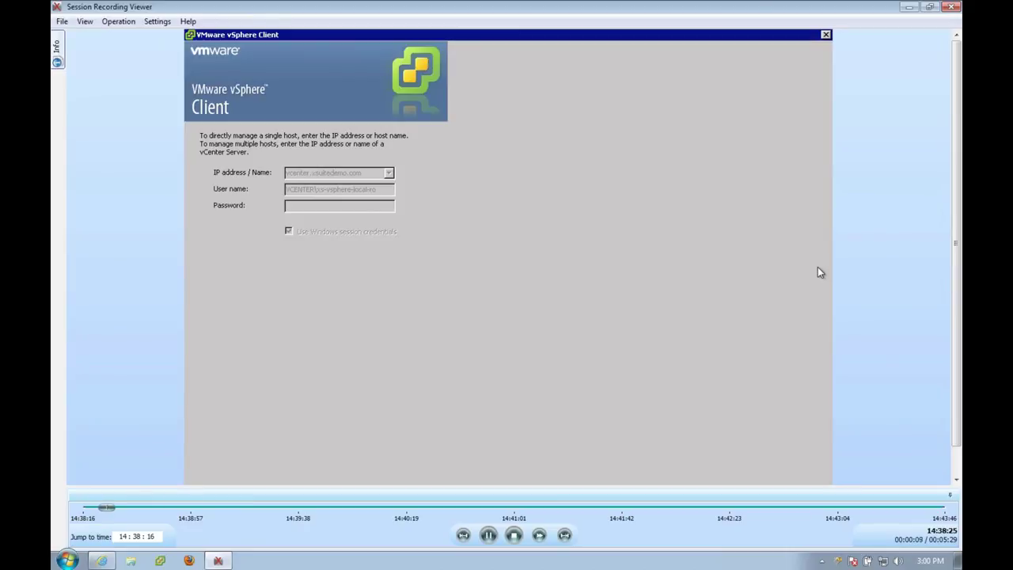
{"action": "left_click", "coordinate": [427, 506]}
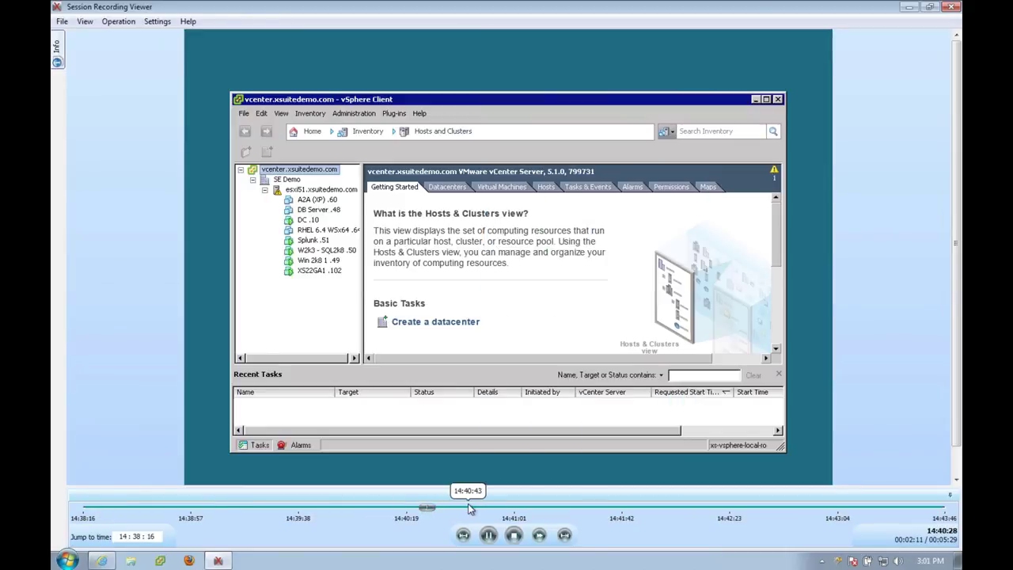
{"action": "left_click", "coordinate": [475, 510]}
{"action": "left_click", "coordinate": [506, 512]}
{"action": "left_click", "coordinate": [517, 512]}
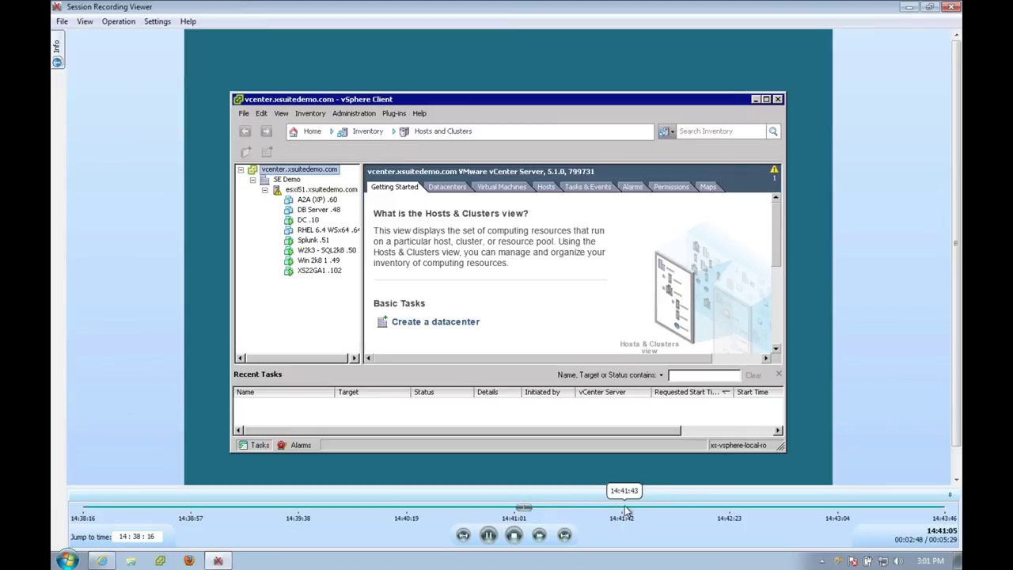
{"action": "left_click", "coordinate": [624, 506]}
{"action": "left_click", "coordinate": [696, 506]}
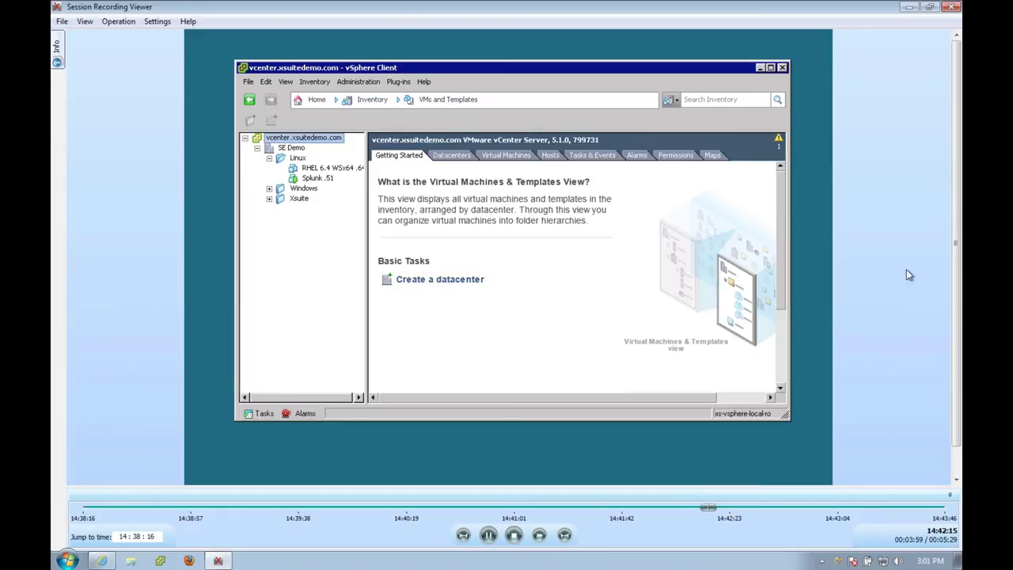
{"action": "left_click", "coordinate": [952, 7]}
Open Devices > Manage Groups and expand the Linux - group-v41 details.
{"action": "mouse_move", "coordinate": [788, 84]}
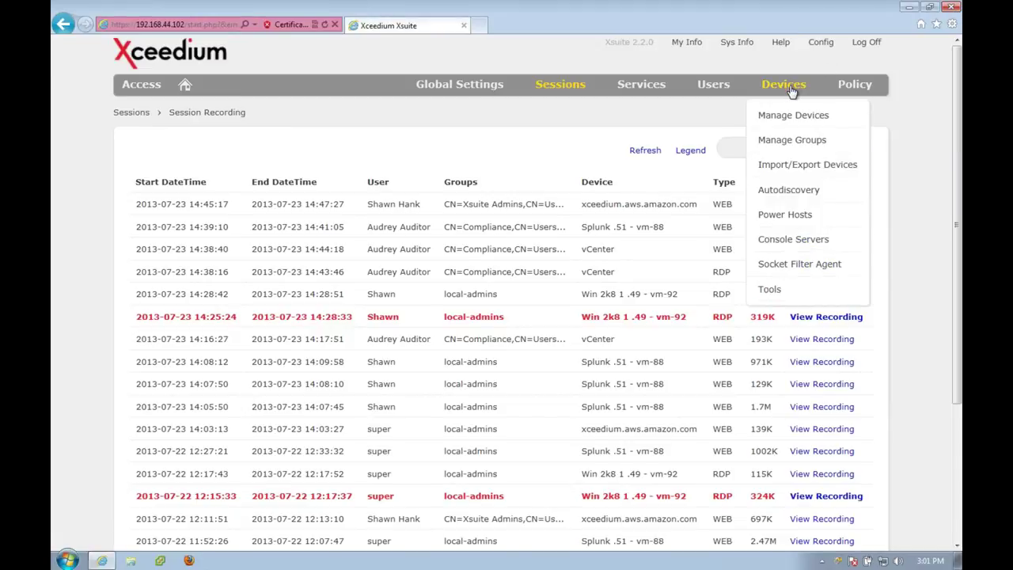
{"action": "left_click", "coordinate": [781, 140]}
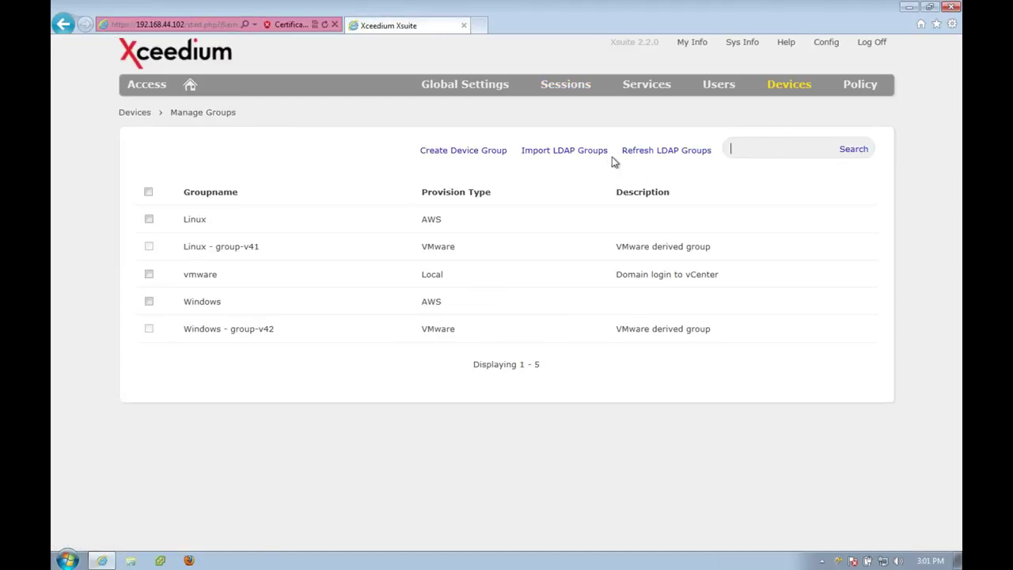
{"action": "left_click", "coordinate": [197, 247]}
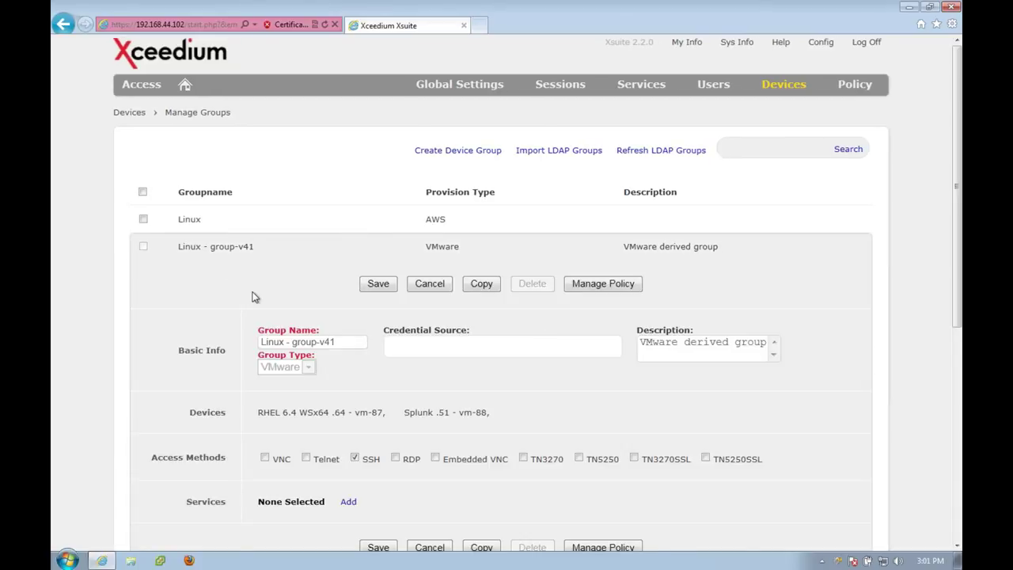
{"action": "scroll", "coordinate": [252, 296], "scroll_direction": "down", "scroll_amount": 2}
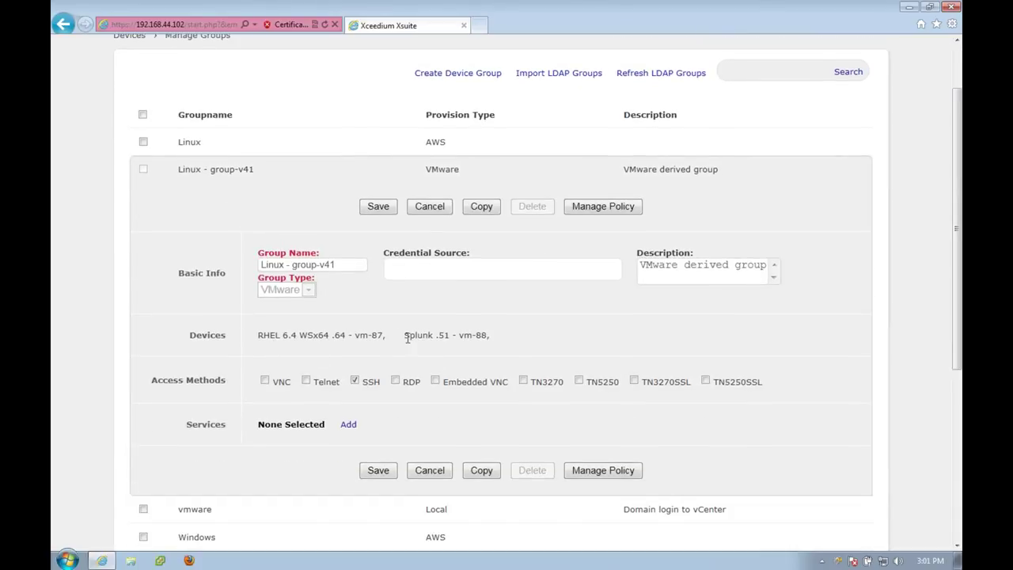
{"action": "scroll", "coordinate": [407, 337], "scroll_direction": "down", "scroll_amount": 3}
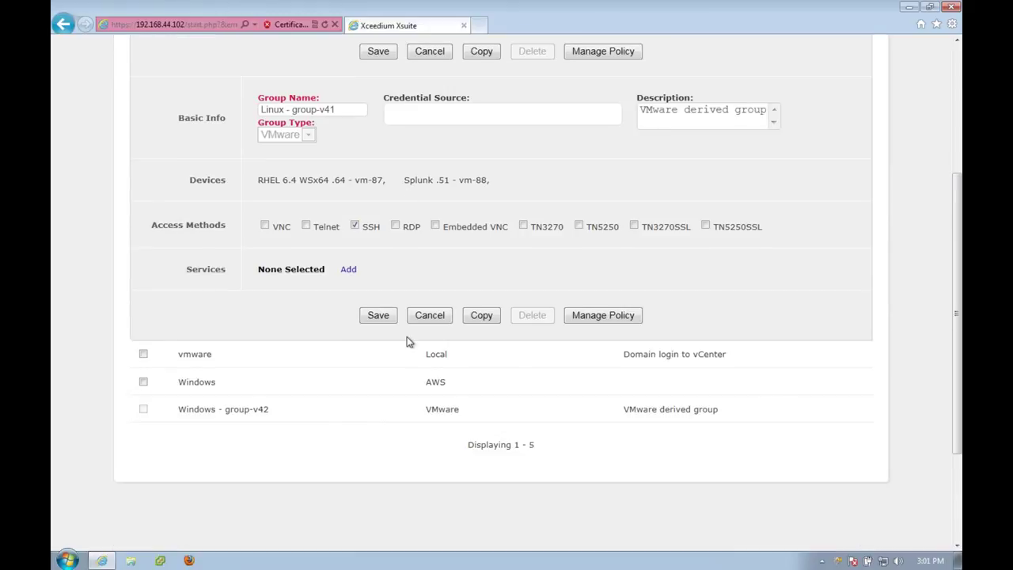
Expand the Windows - group-v42, Windows and Linux groups to review their devices and access.
{"action": "left_click", "coordinate": [236, 410]}
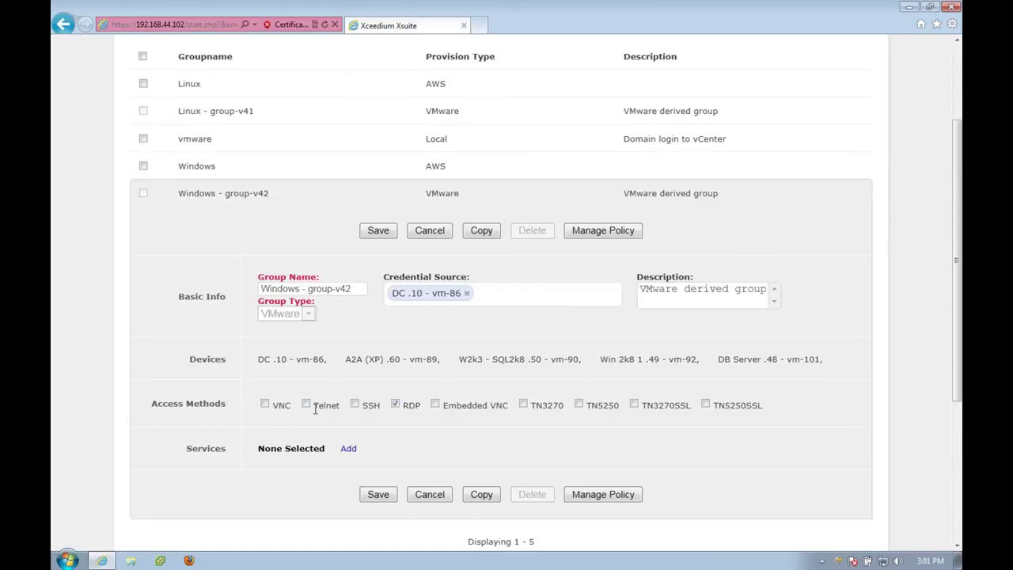
{"action": "scroll", "coordinate": [315, 409], "scroll_direction": "down", "scroll_amount": 2}
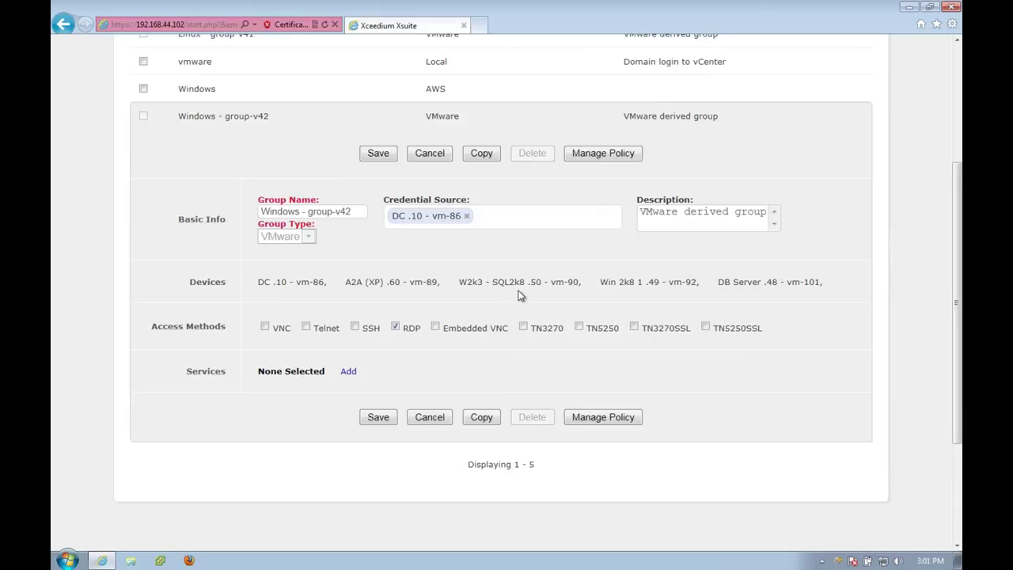
{"action": "scroll", "coordinate": [520, 294], "scroll_direction": "up", "scroll_amount": 5}
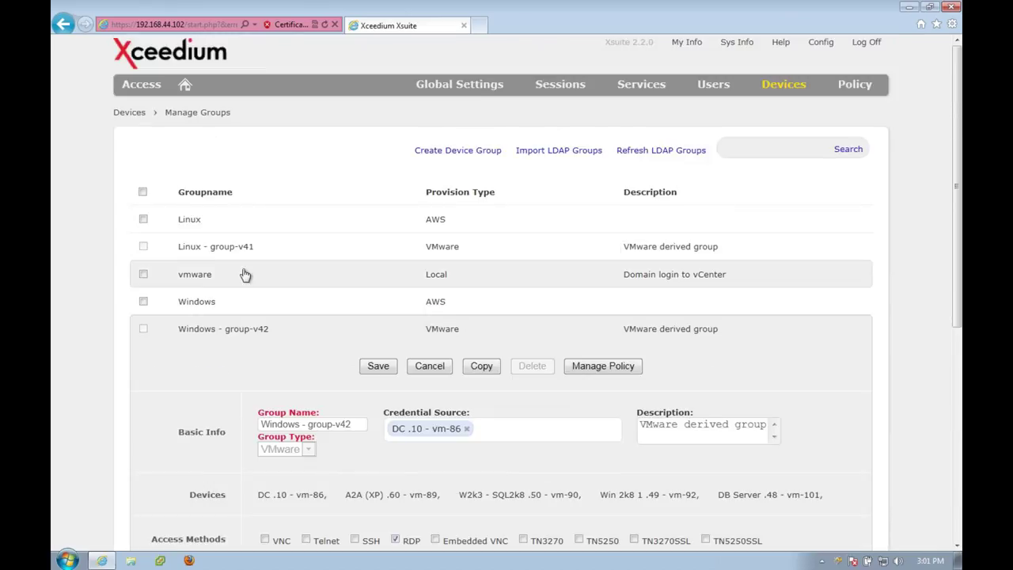
{"action": "left_click", "coordinate": [196, 306]}
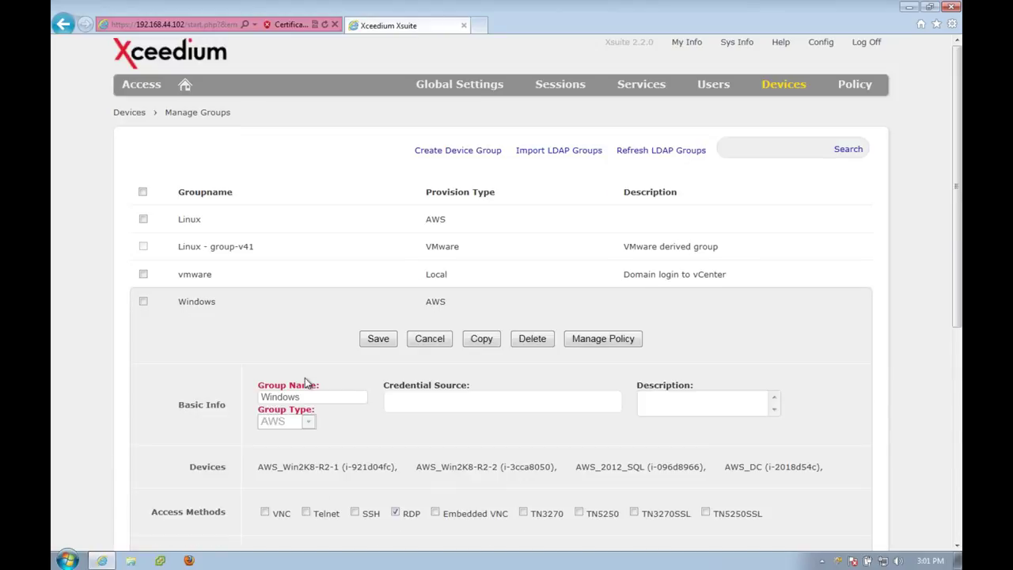
{"action": "scroll", "coordinate": [335, 414], "scroll_direction": "down", "scroll_amount": 2}
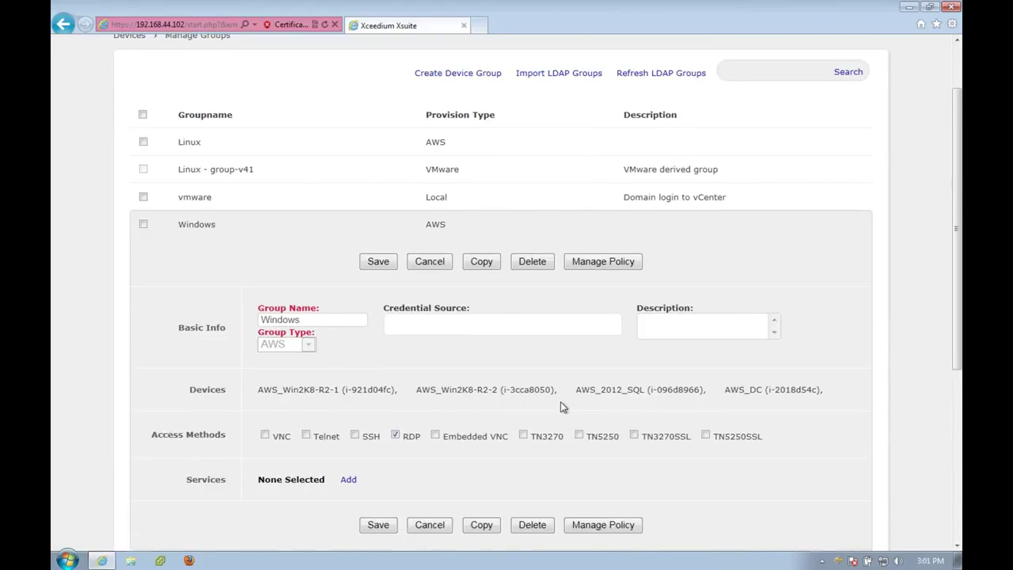
{"action": "left_click", "coordinate": [436, 146]}
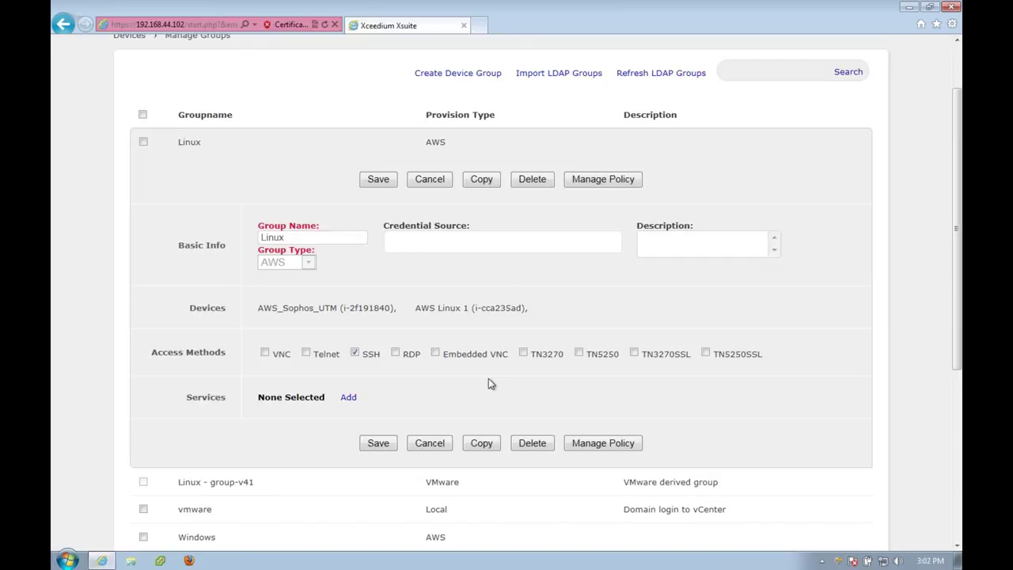
{"action": "scroll", "coordinate": [521, 389], "scroll_direction": "up", "scroll_amount": 2}
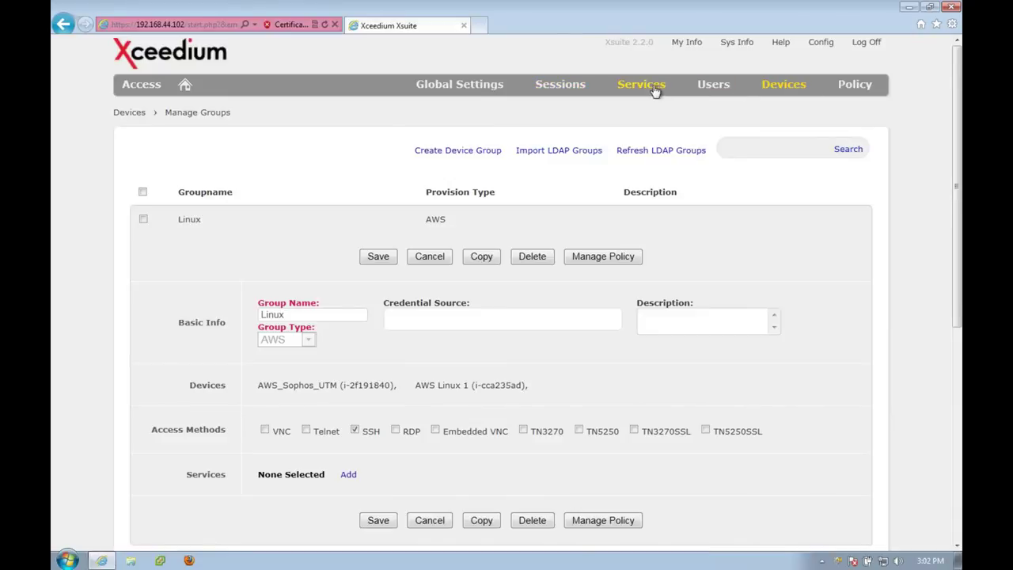
View Sessions > Logs unfiltered, then return to the home dashboard.
{"action": "mouse_move", "coordinate": [560, 91]}
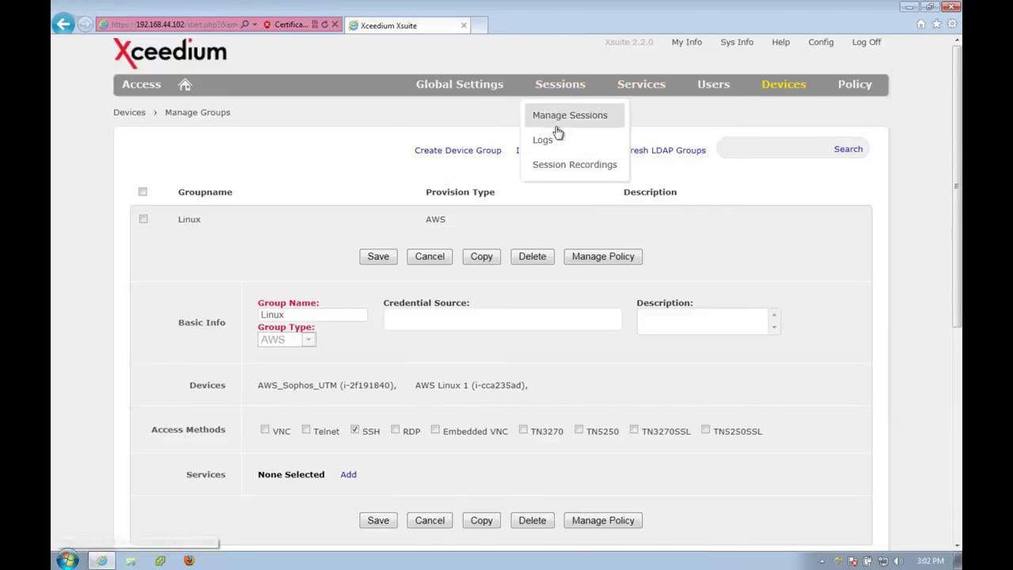
{"action": "left_click", "coordinate": [545, 143]}
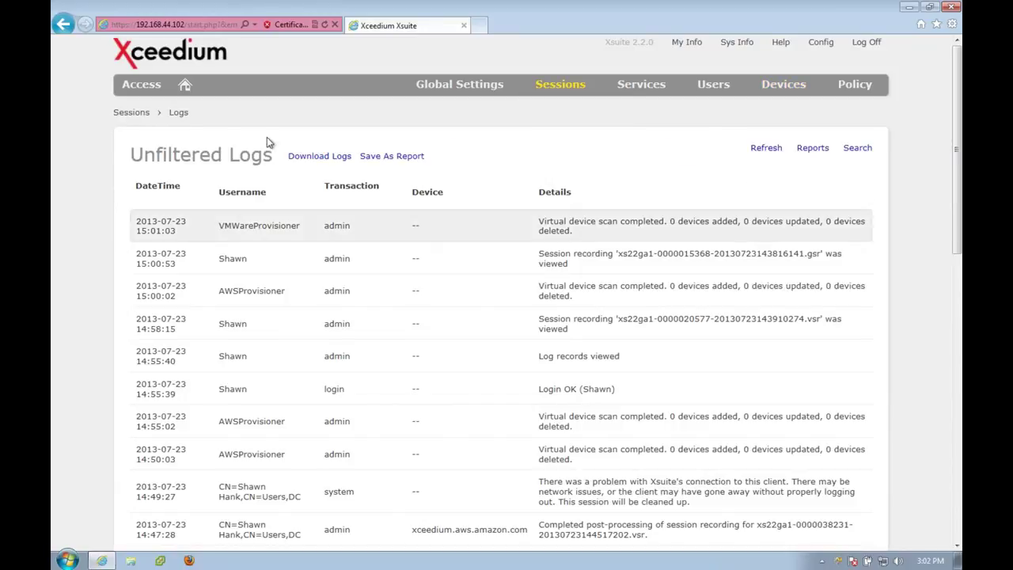
{"action": "left_click", "coordinate": [185, 87]}
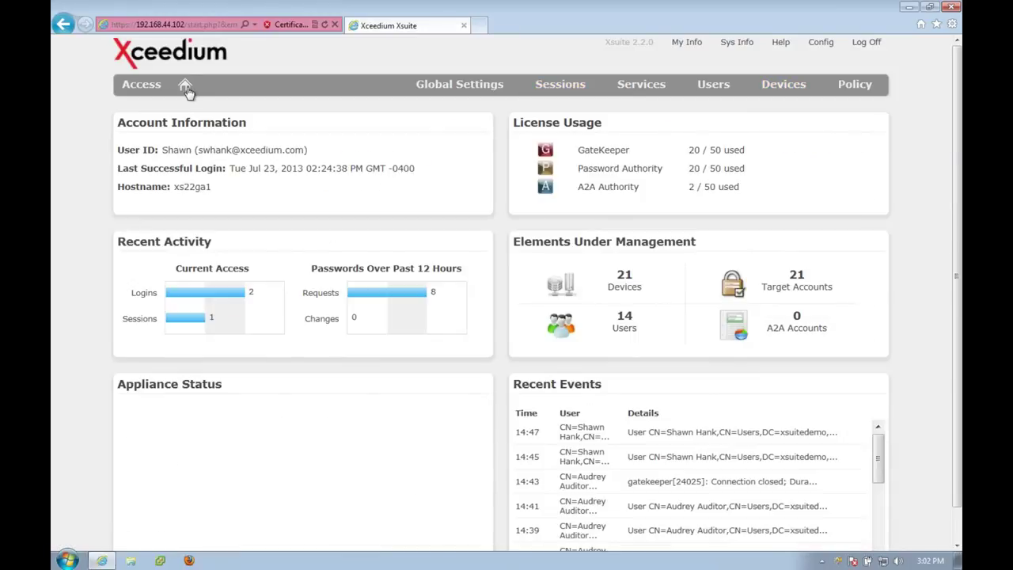